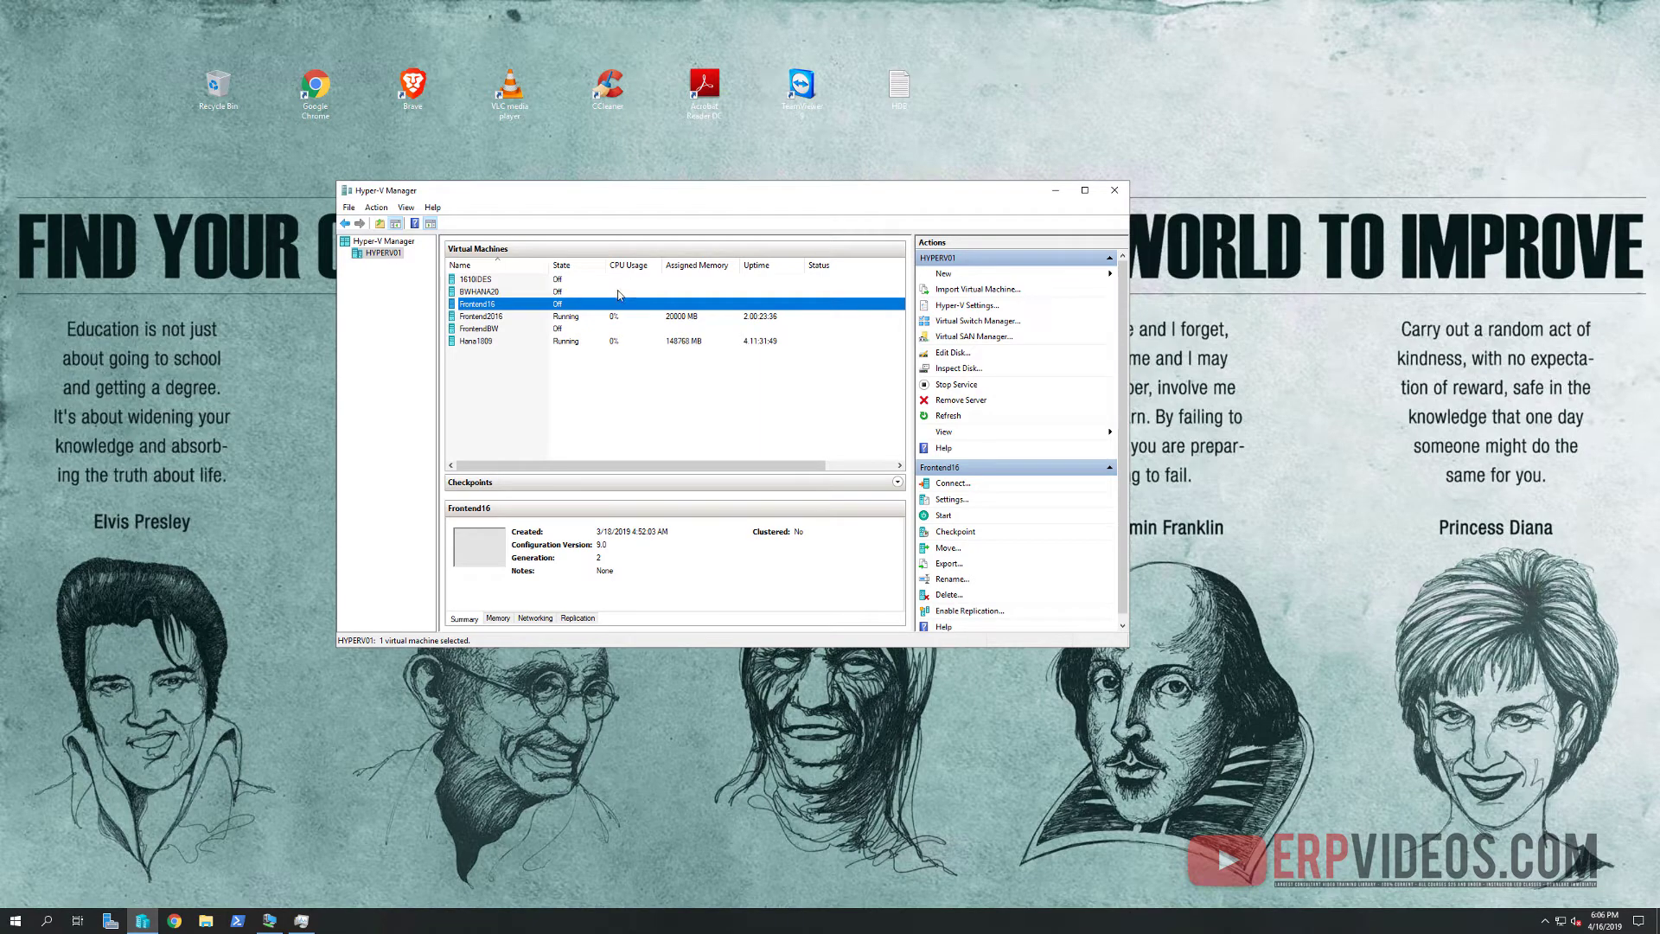
Look at the Import Virtual Machine wizard and close it without importing anything.
{"action": "left_click", "coordinate": [972, 289]}
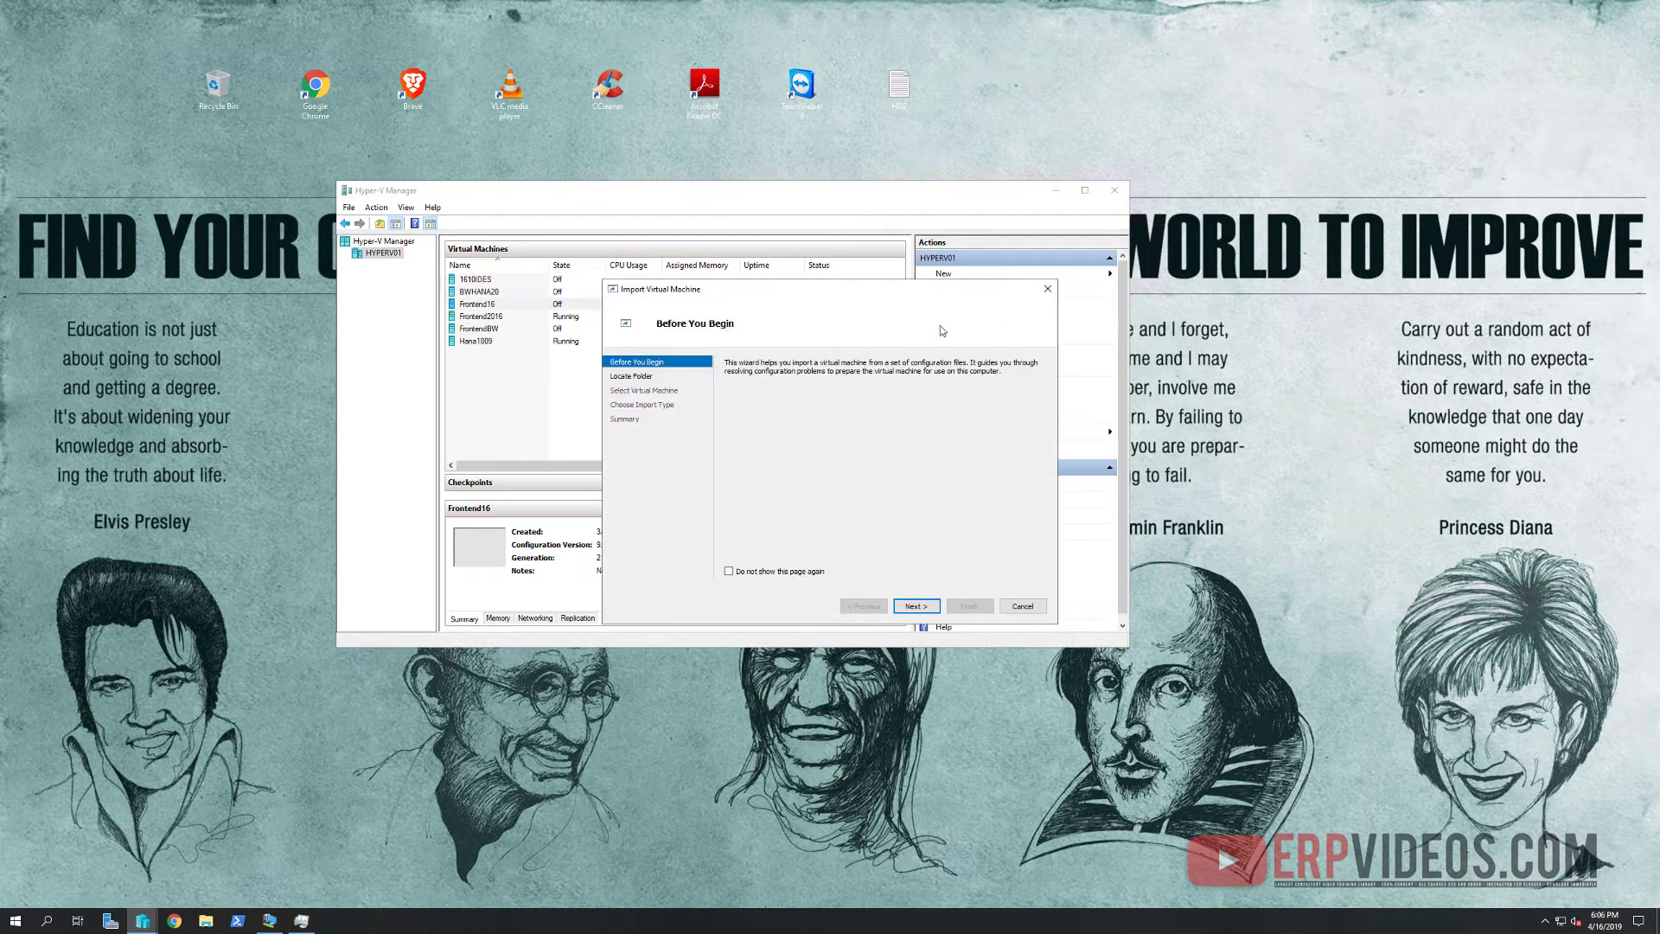
{"action": "left_click", "coordinate": [632, 381]}
{"action": "left_click", "coordinate": [1015, 607]}
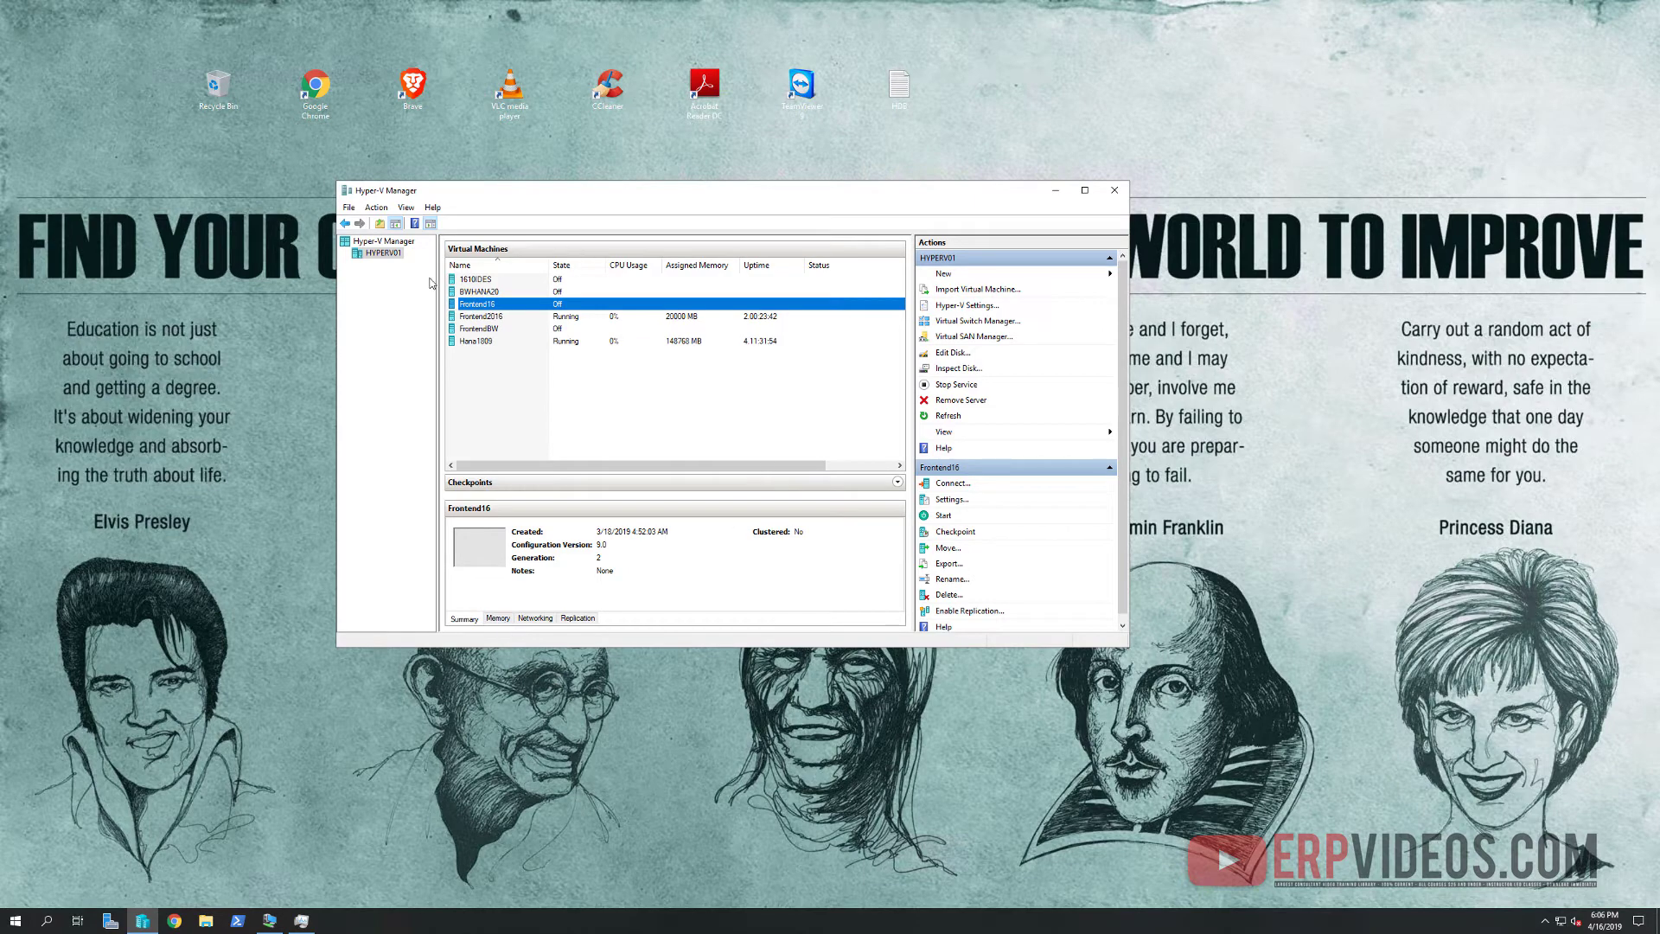
Review the Hyper-V default folders for virtual hard disks and virtual machine configuration files, leaving them unchanged.
{"action": "left_click", "coordinate": [968, 305]}
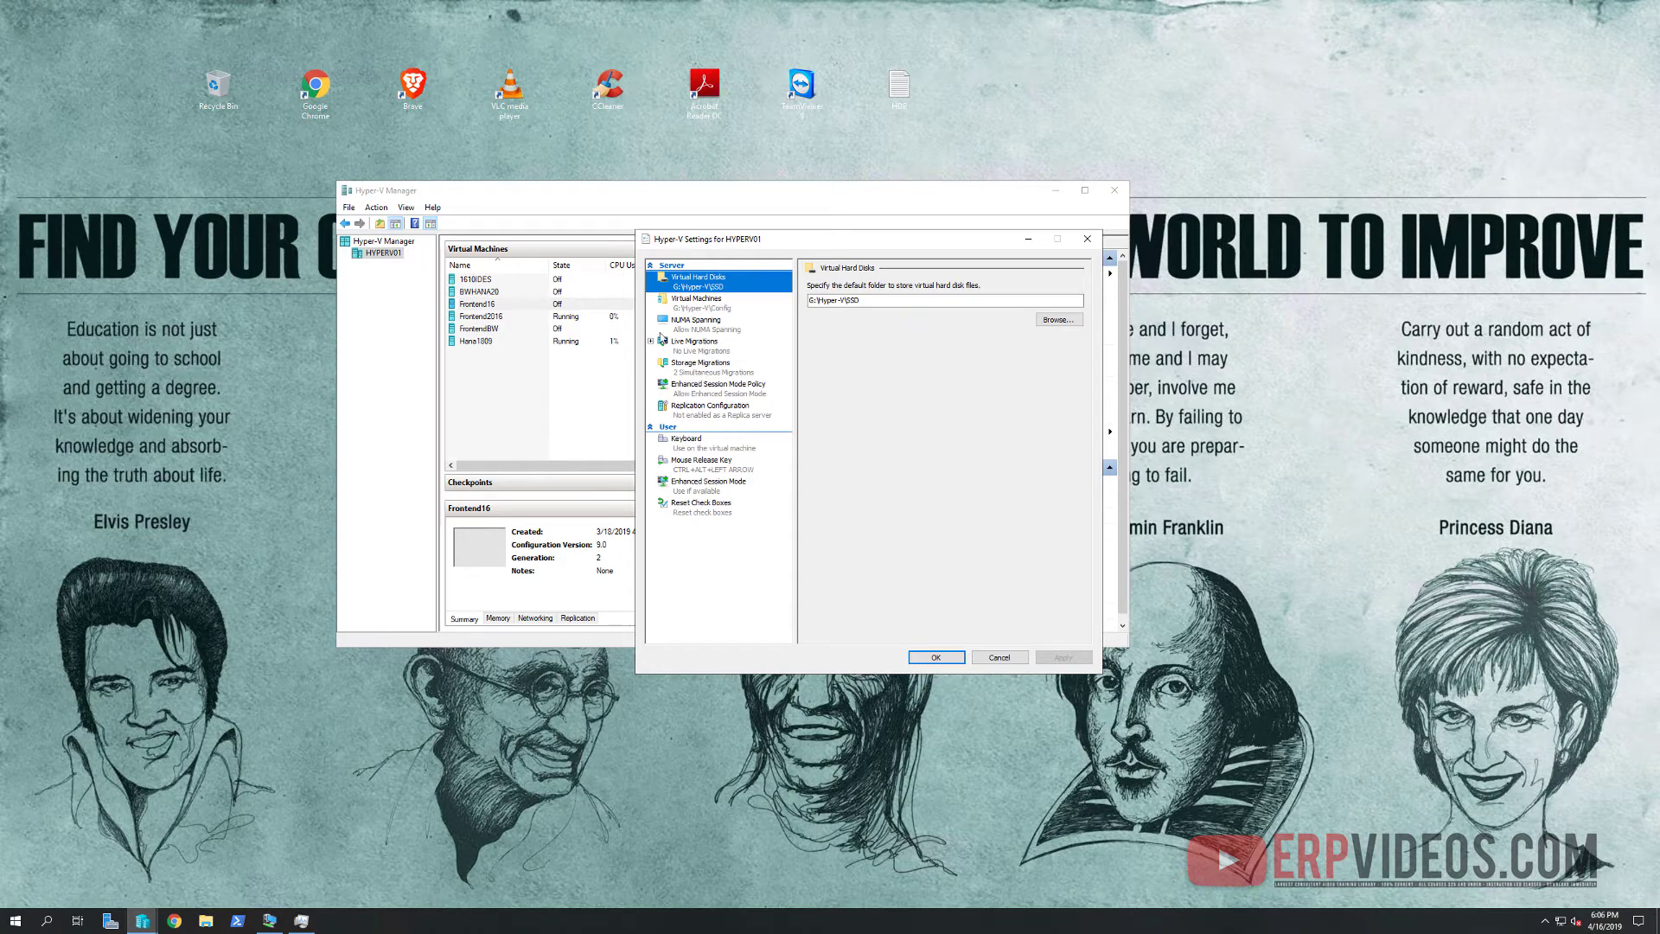
{"action": "left_click", "coordinate": [882, 301]}
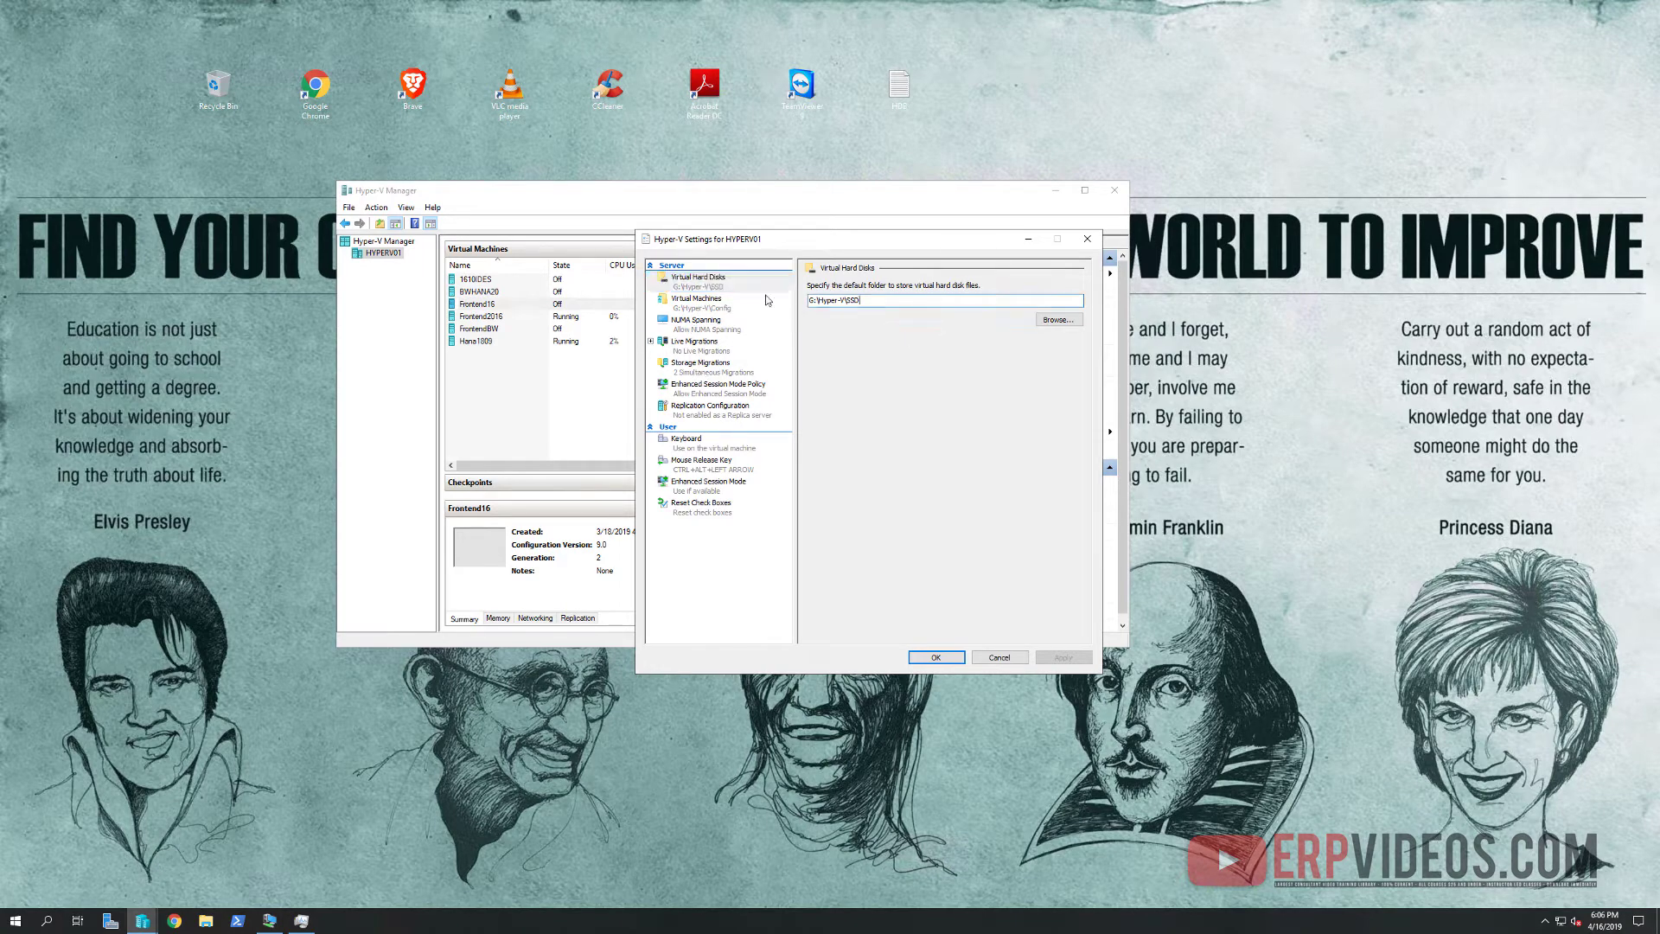
{"action": "left_click", "coordinate": [707, 311]}
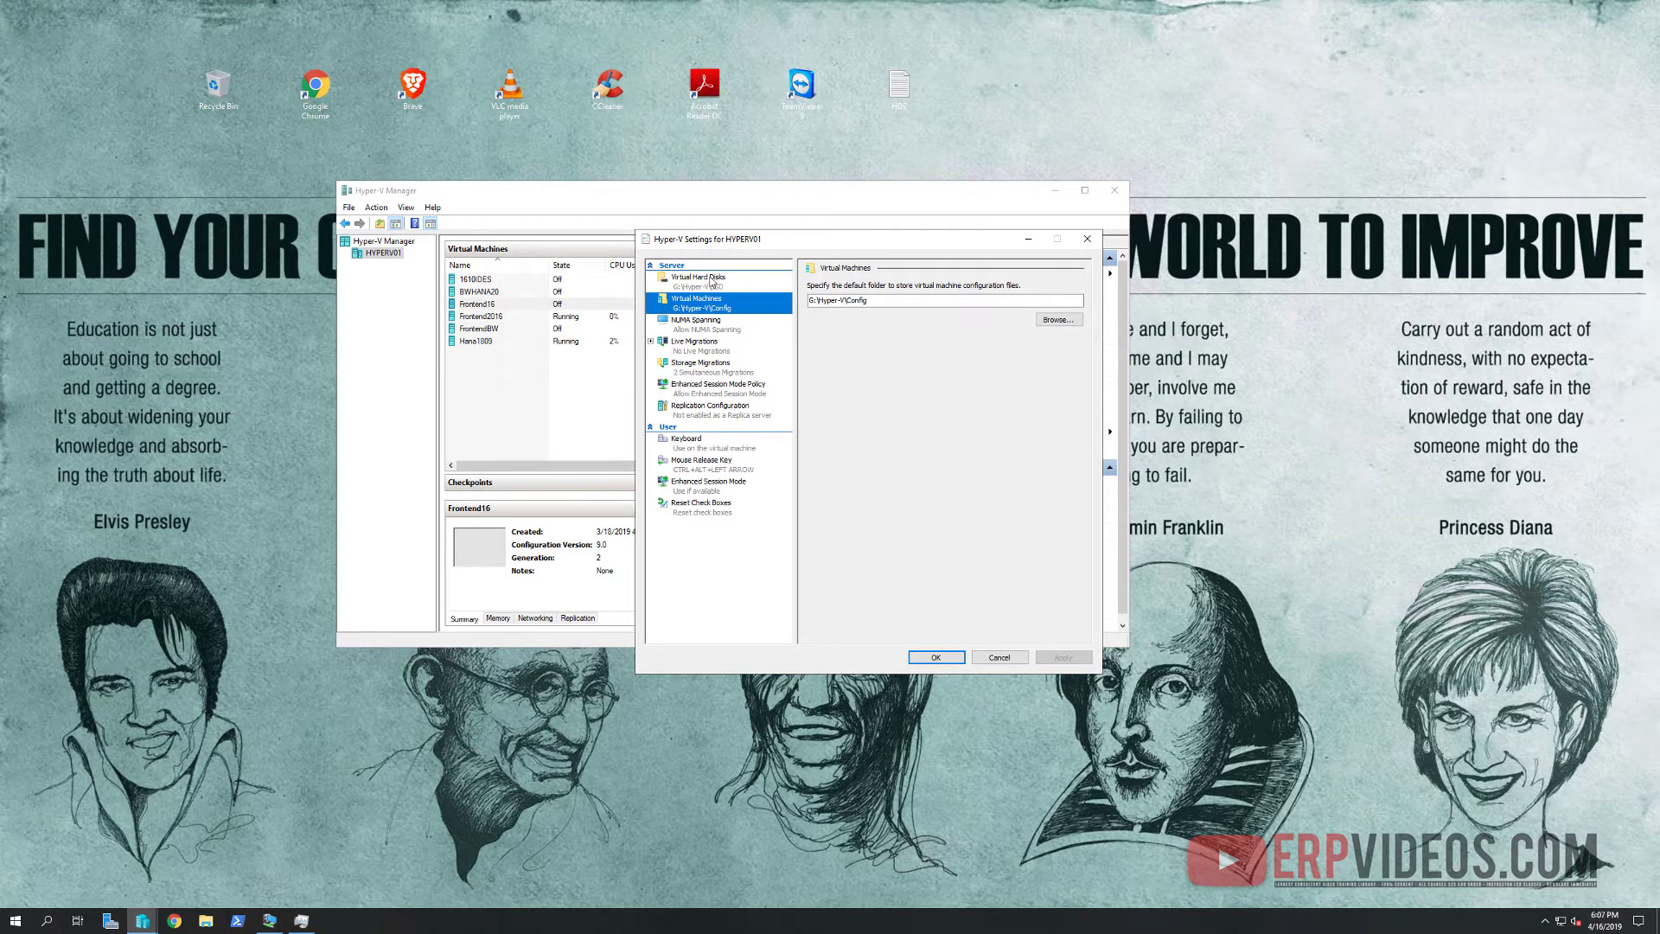
{"action": "left_click", "coordinate": [812, 302]}
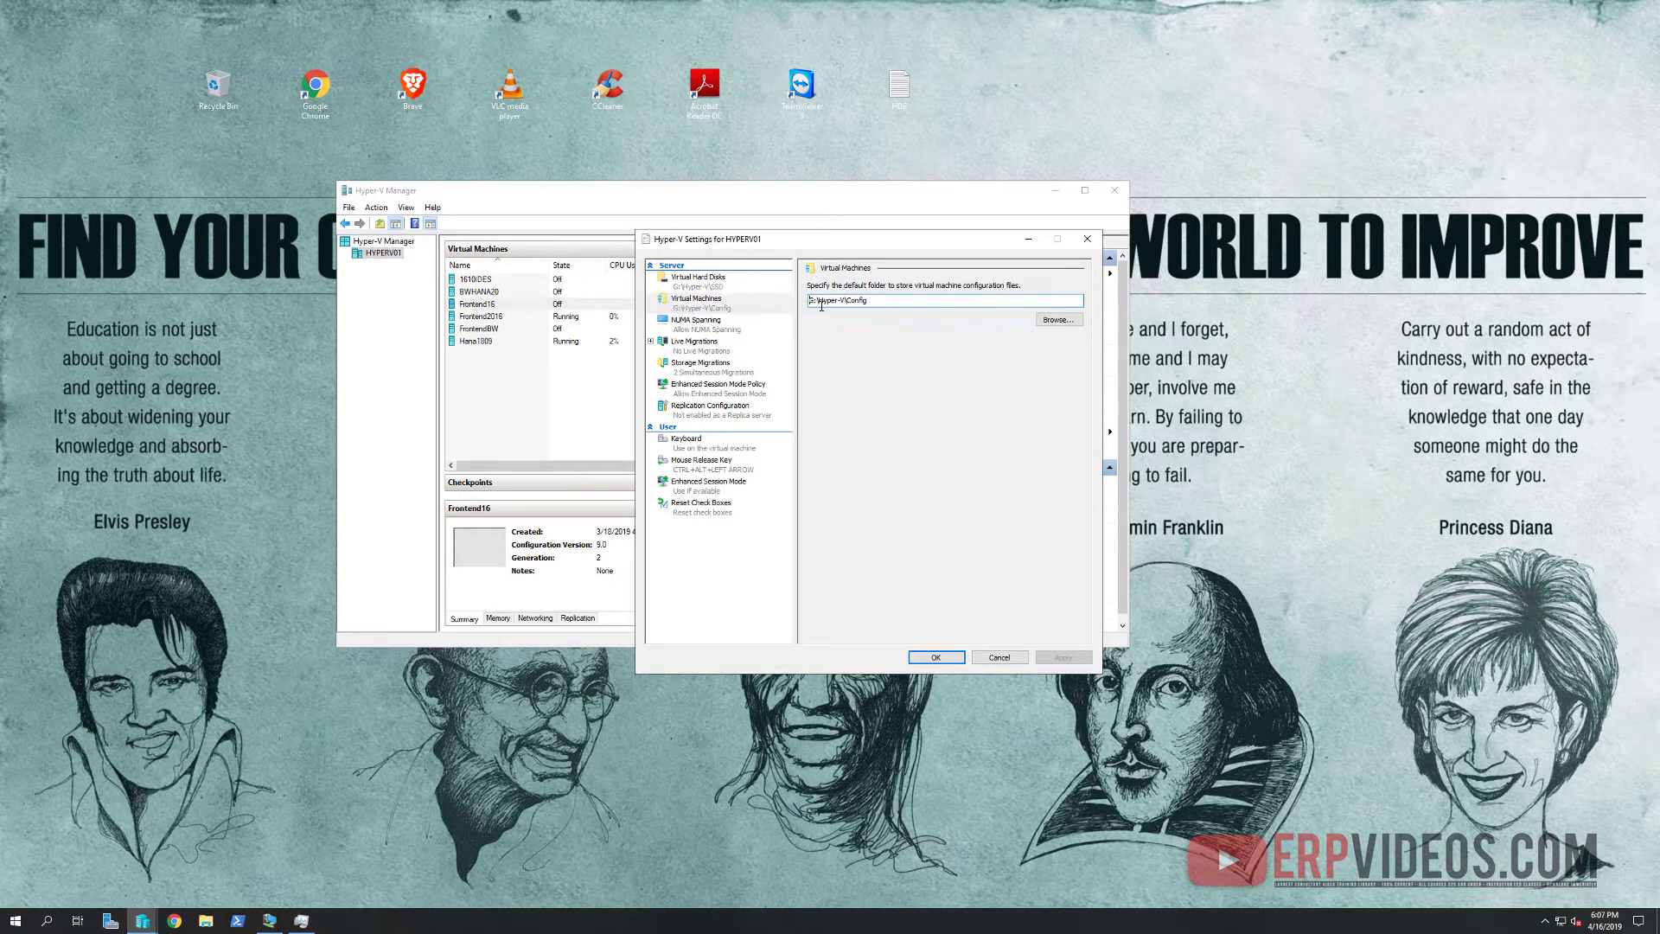
{"action": "left_click_drag", "start_coordinate": [810, 302], "coordinate": [816, 309]}
{"action": "left_click", "coordinate": [998, 658]}
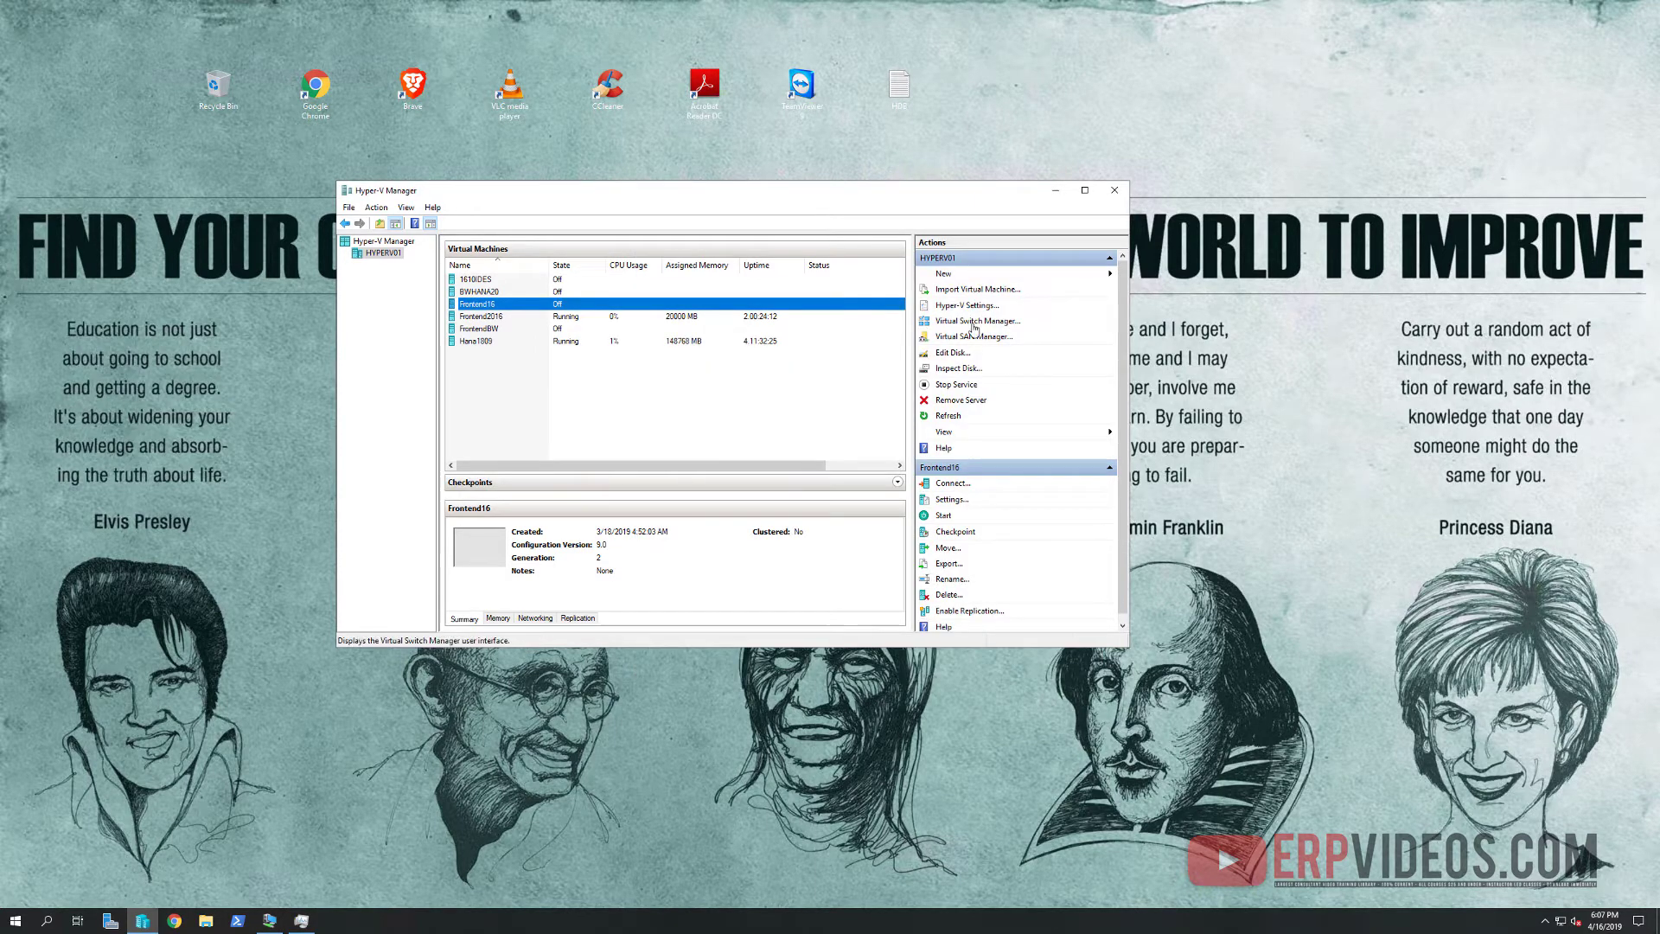
Draft an external virtual switch named Sap-4 on the Intel(R) Ethernet 10G 4P X540/I350 rNDC adapter with SR-IOV enabled, and discard it.
{"action": "left_click", "coordinate": [944, 323]}
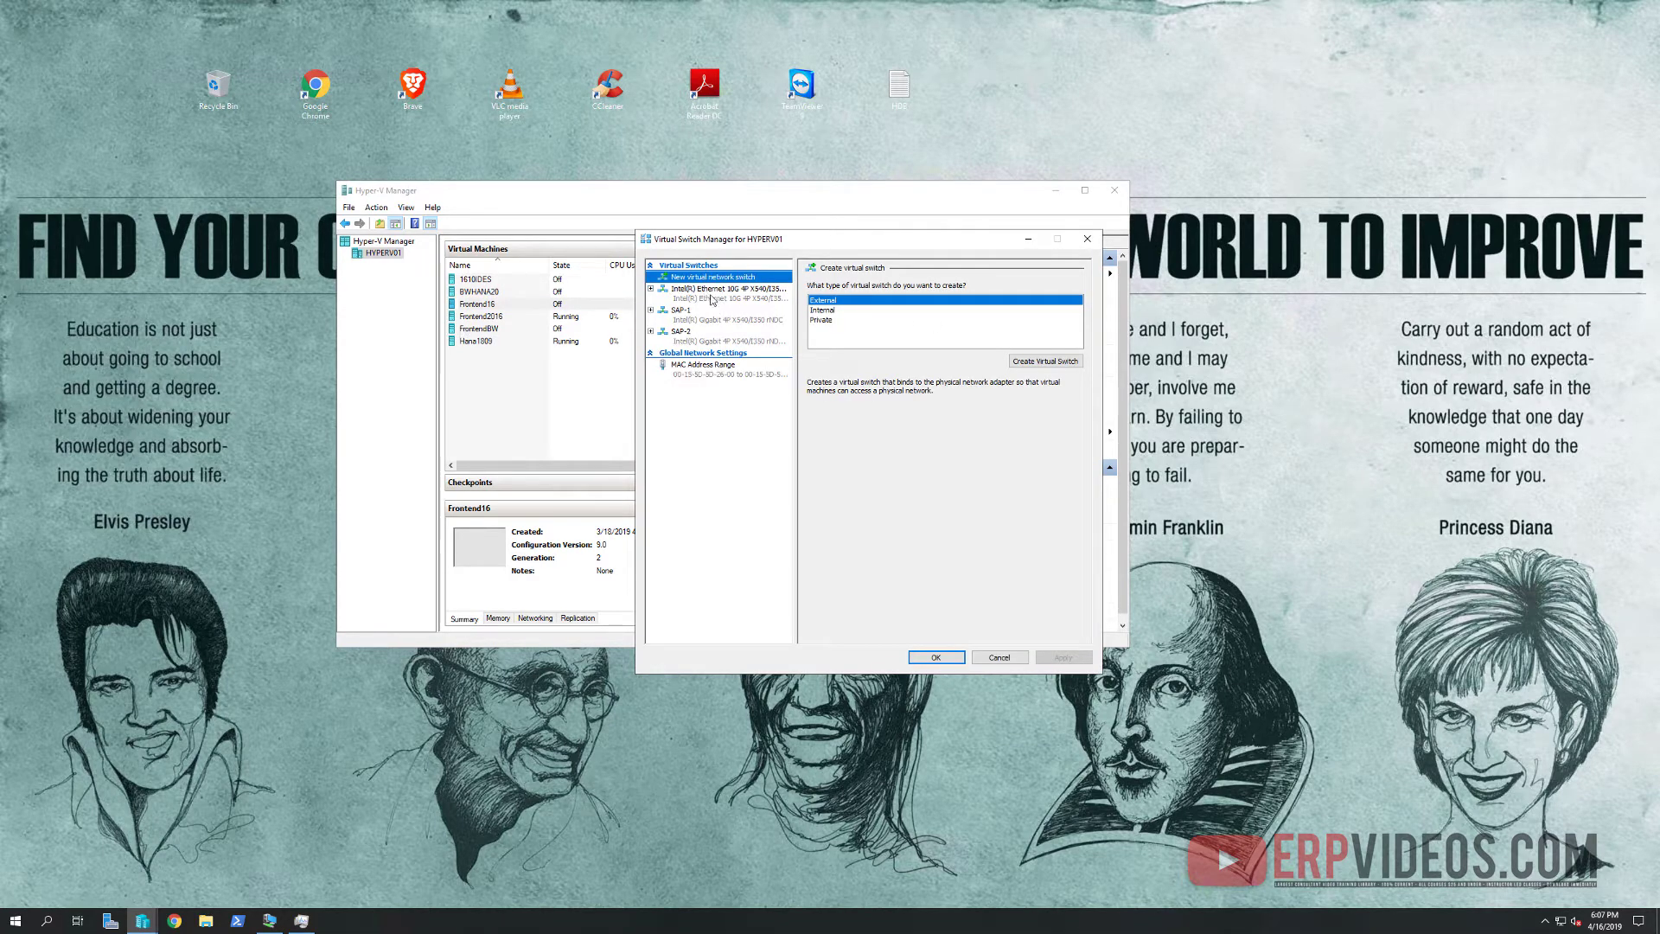
{"action": "left_click", "coordinate": [1041, 362]}
{"action": "triple_click", "coordinate": [865, 300]}
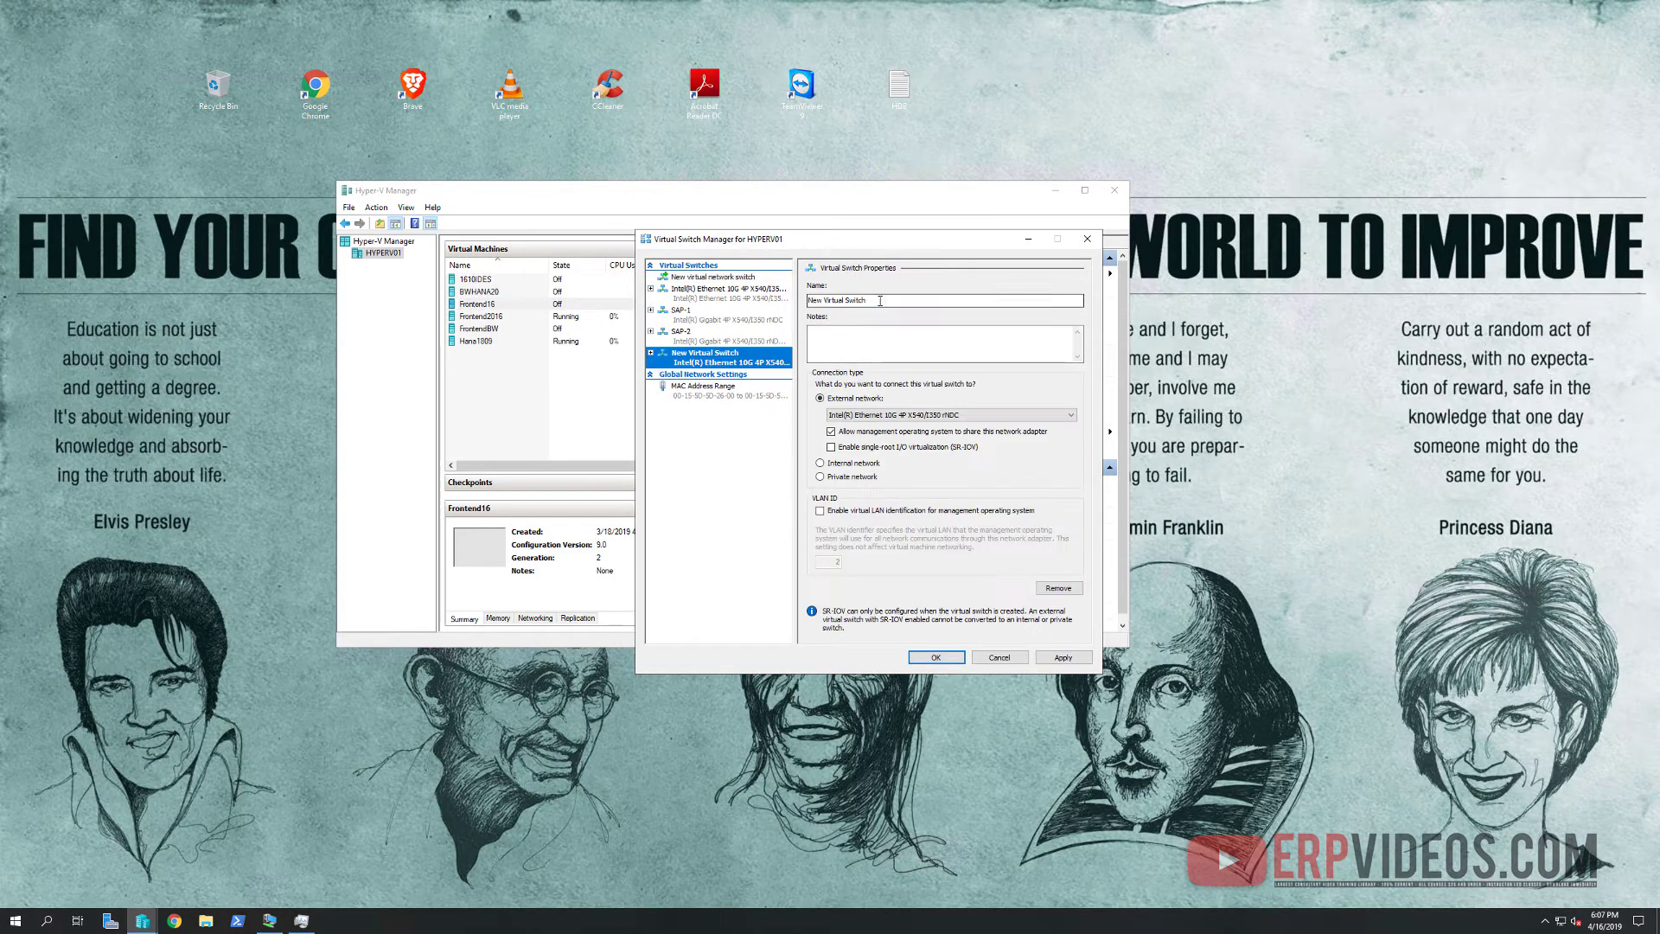
{"action": "type", "text": "Sap"}
{"action": "type", "text": "-1"}
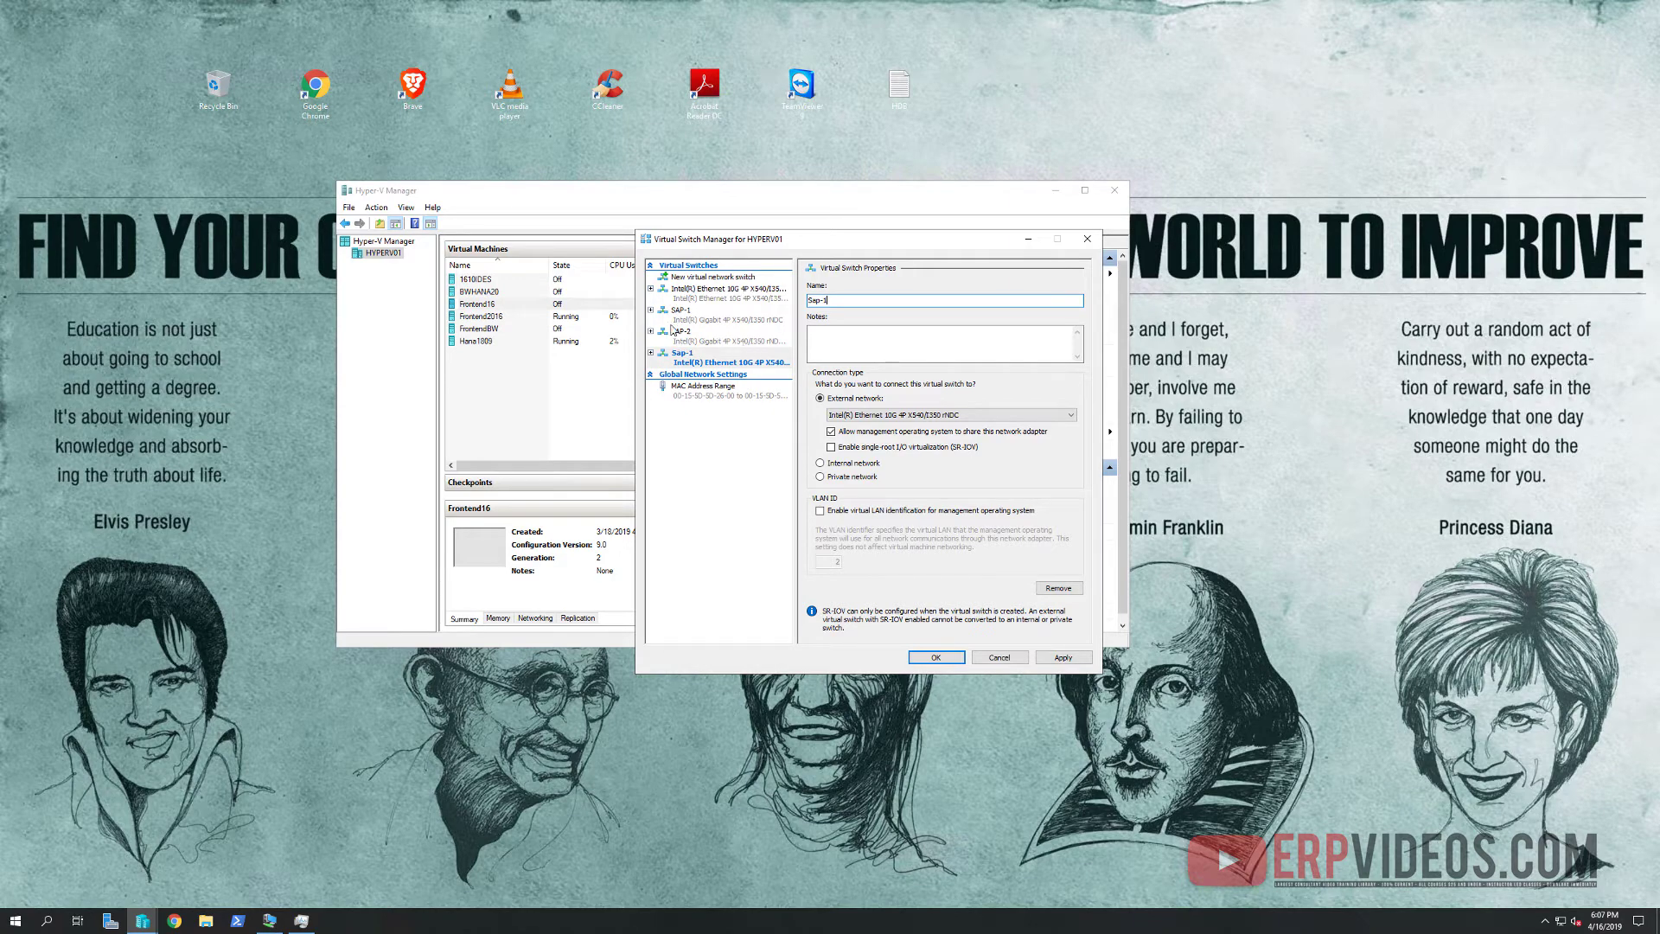
{"action": "left_click", "coordinate": [881, 415]}
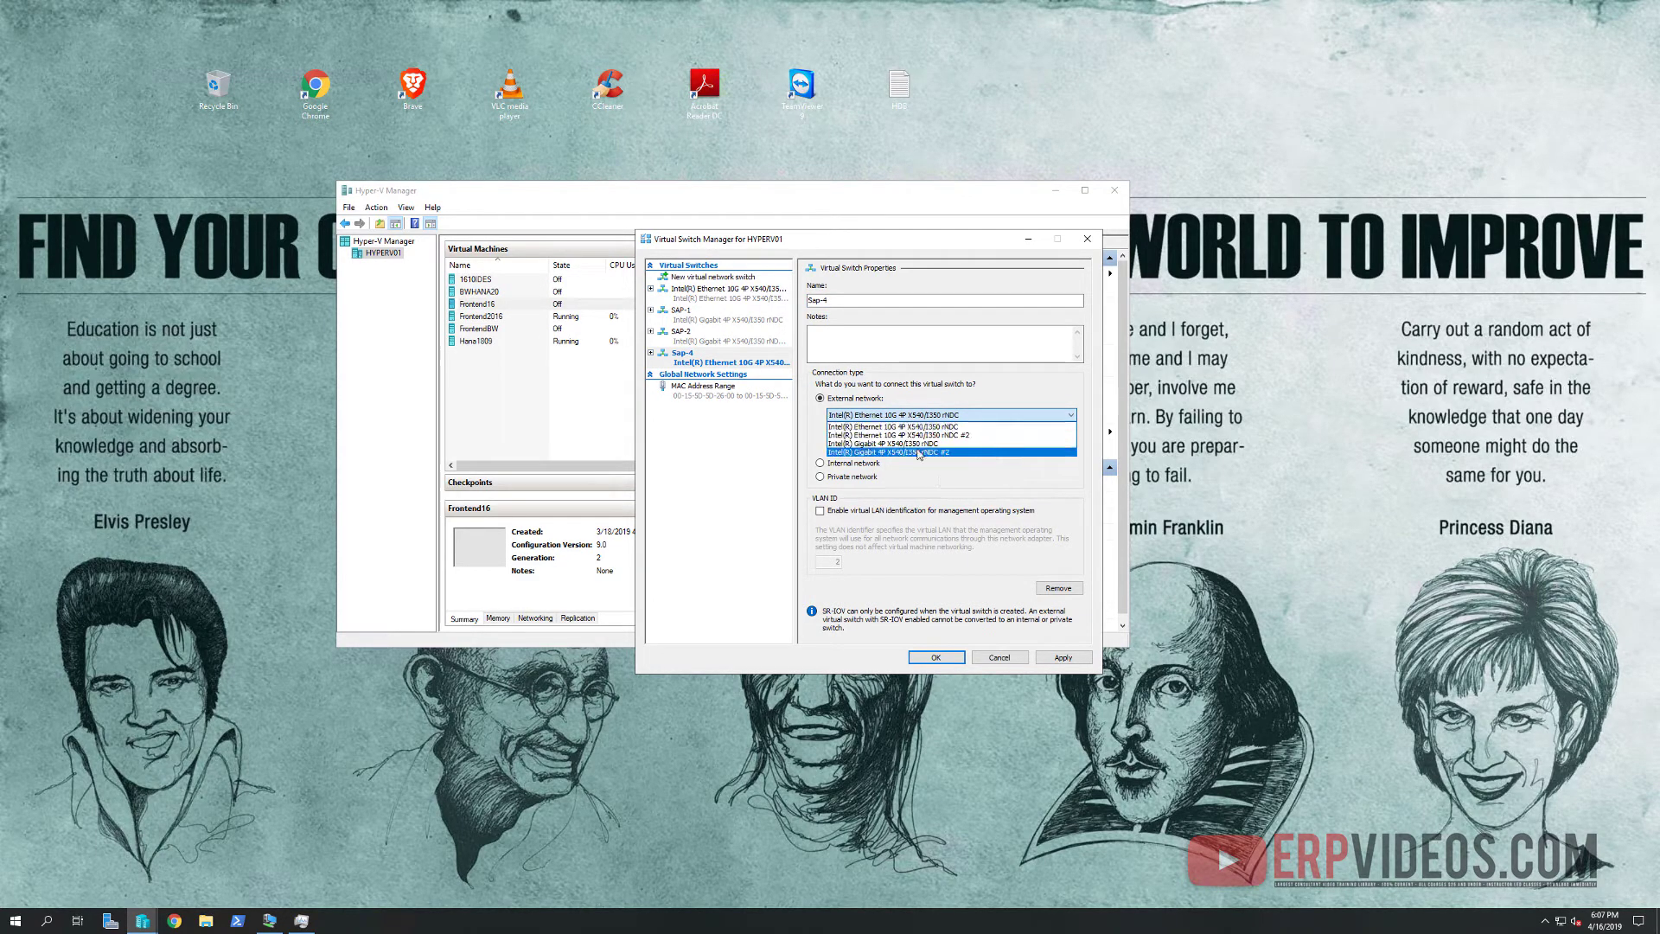
{"action": "left_click", "coordinate": [951, 426]}
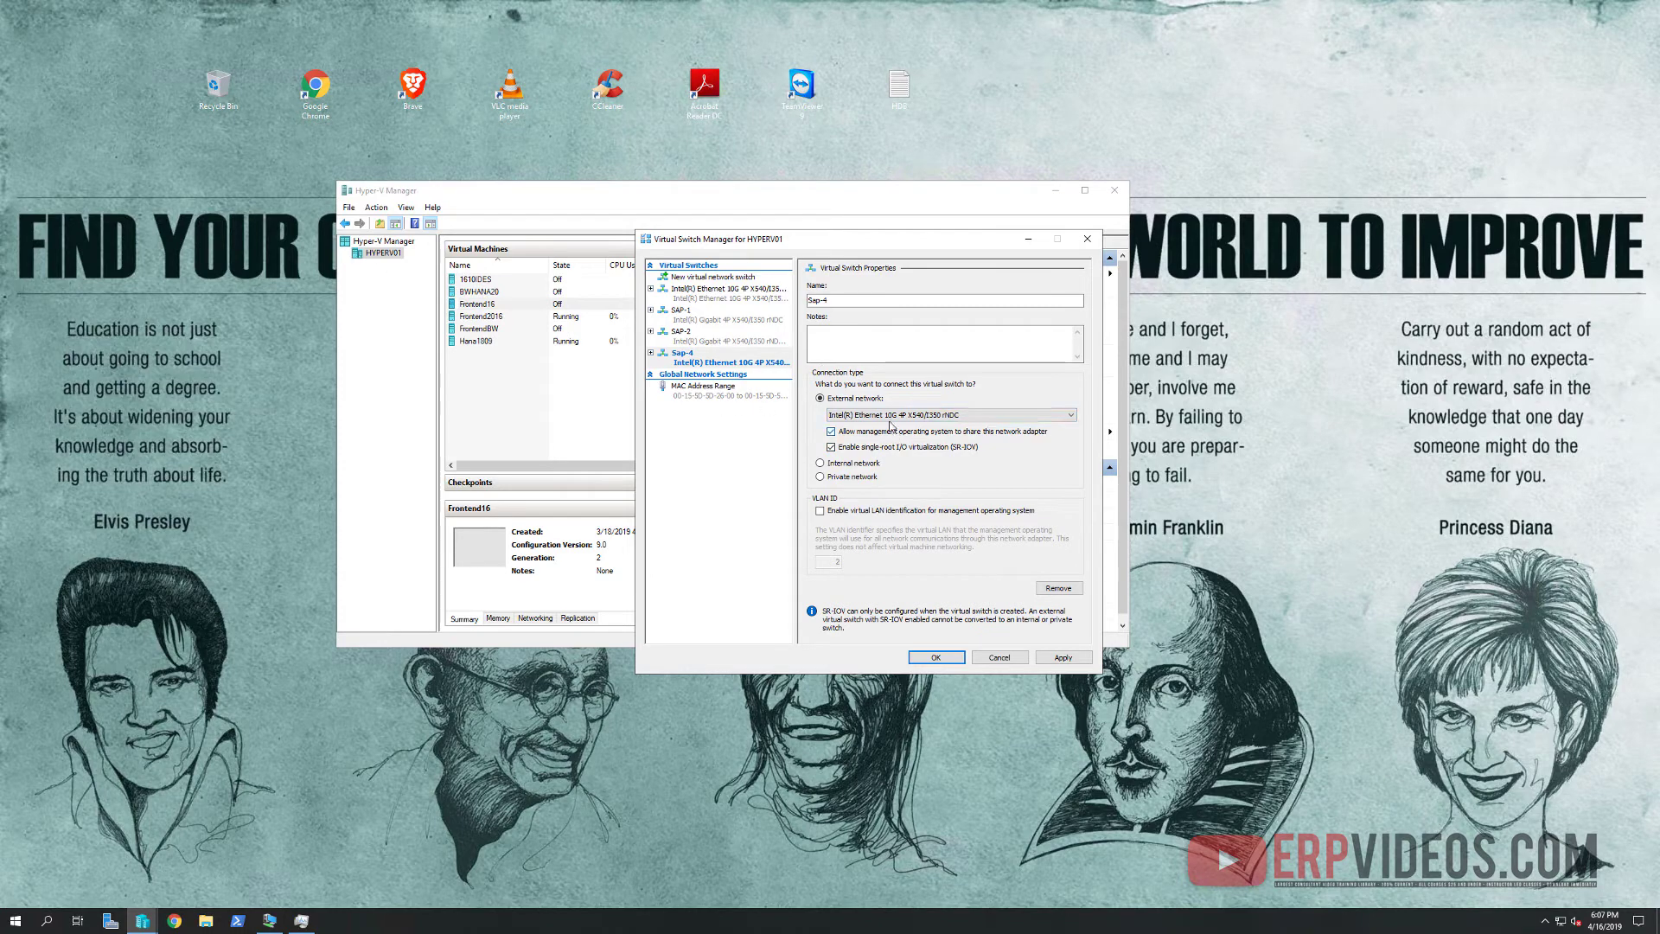
{"action": "left_click", "coordinate": [831, 431]}
{"action": "left_click", "coordinate": [998, 657]}
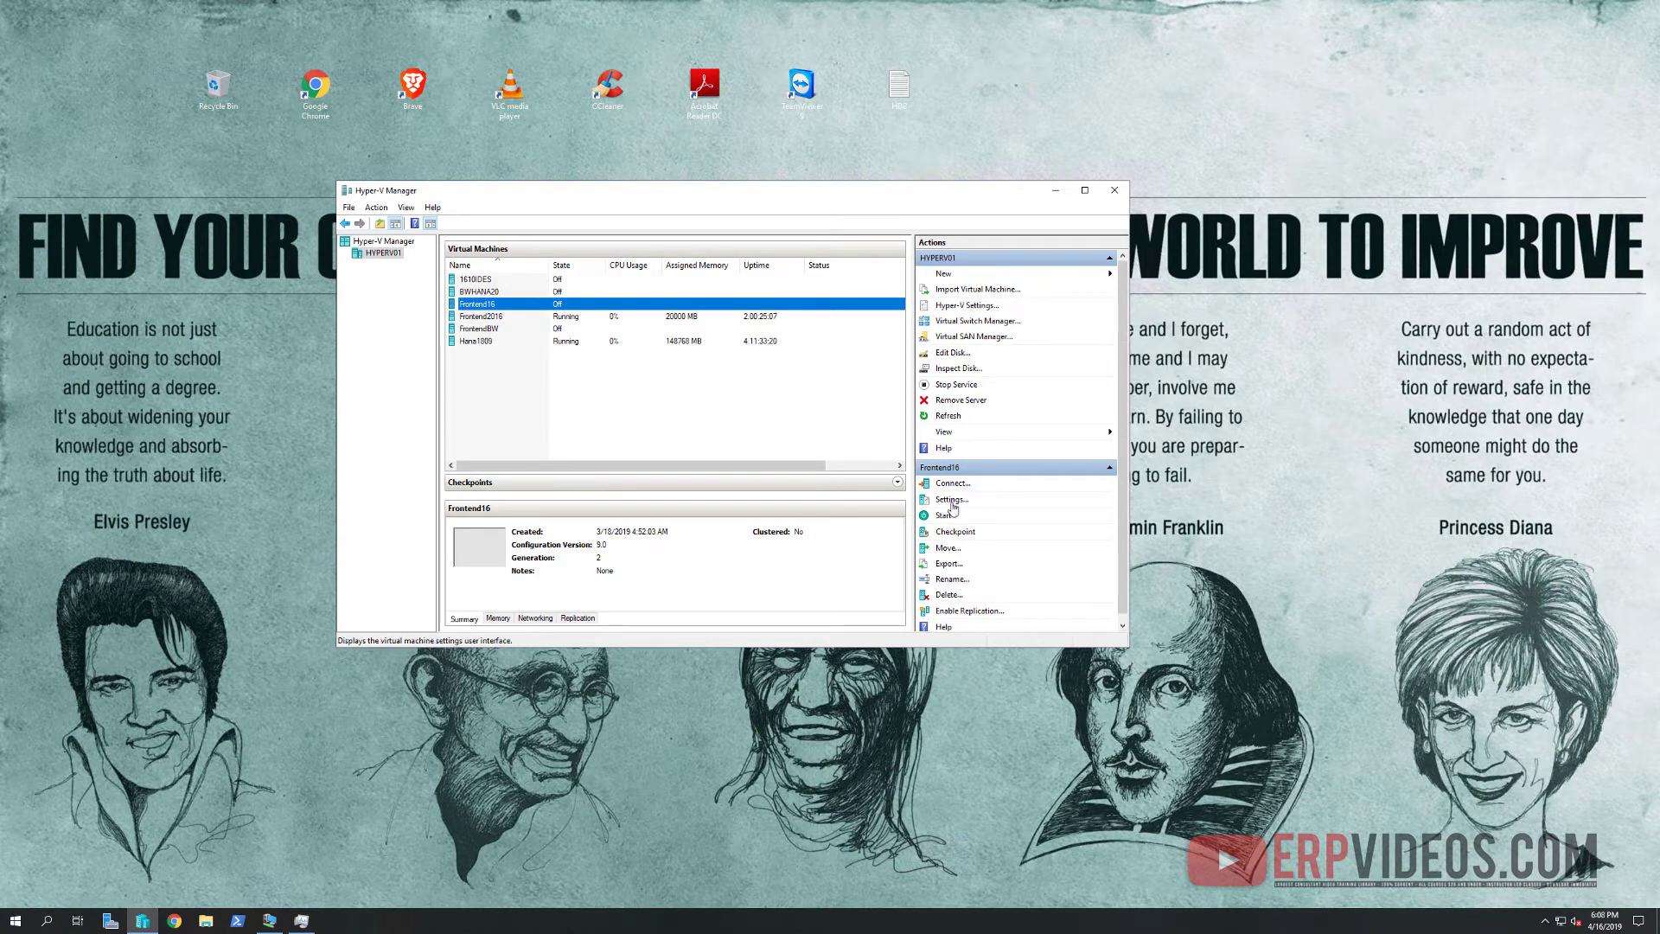
Open the settings of the Frontend16 virtual machine.
{"action": "left_click", "coordinate": [487, 329]}
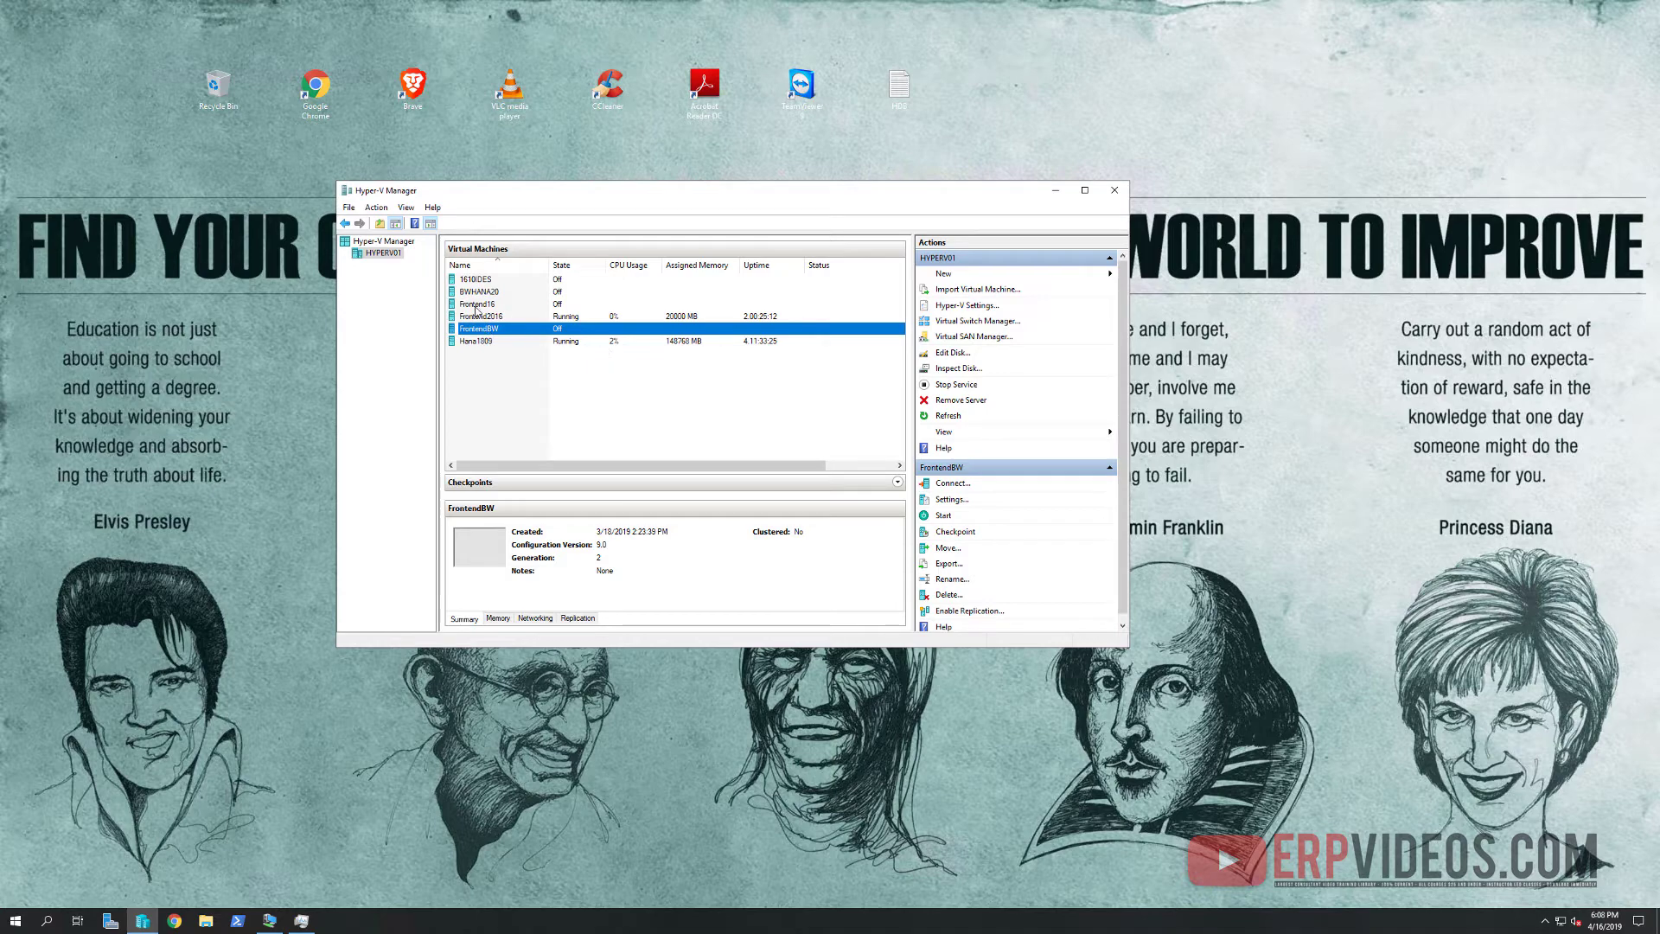
{"action": "left_click", "coordinate": [475, 306]}
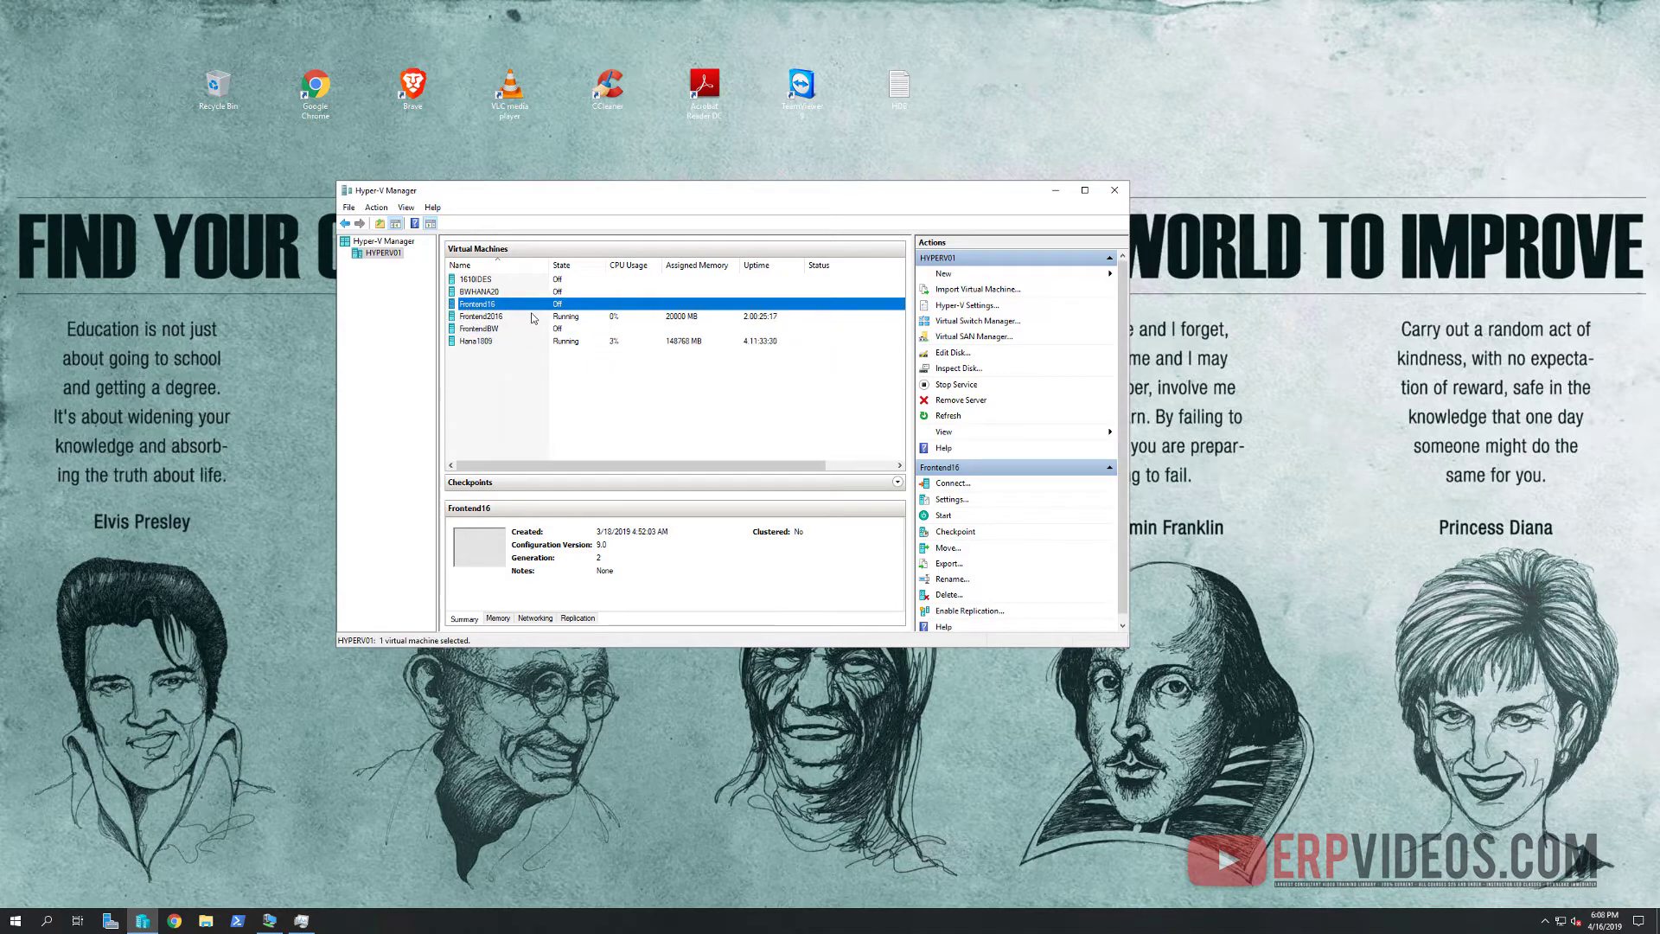
{"action": "left_click", "coordinate": [476, 281]}
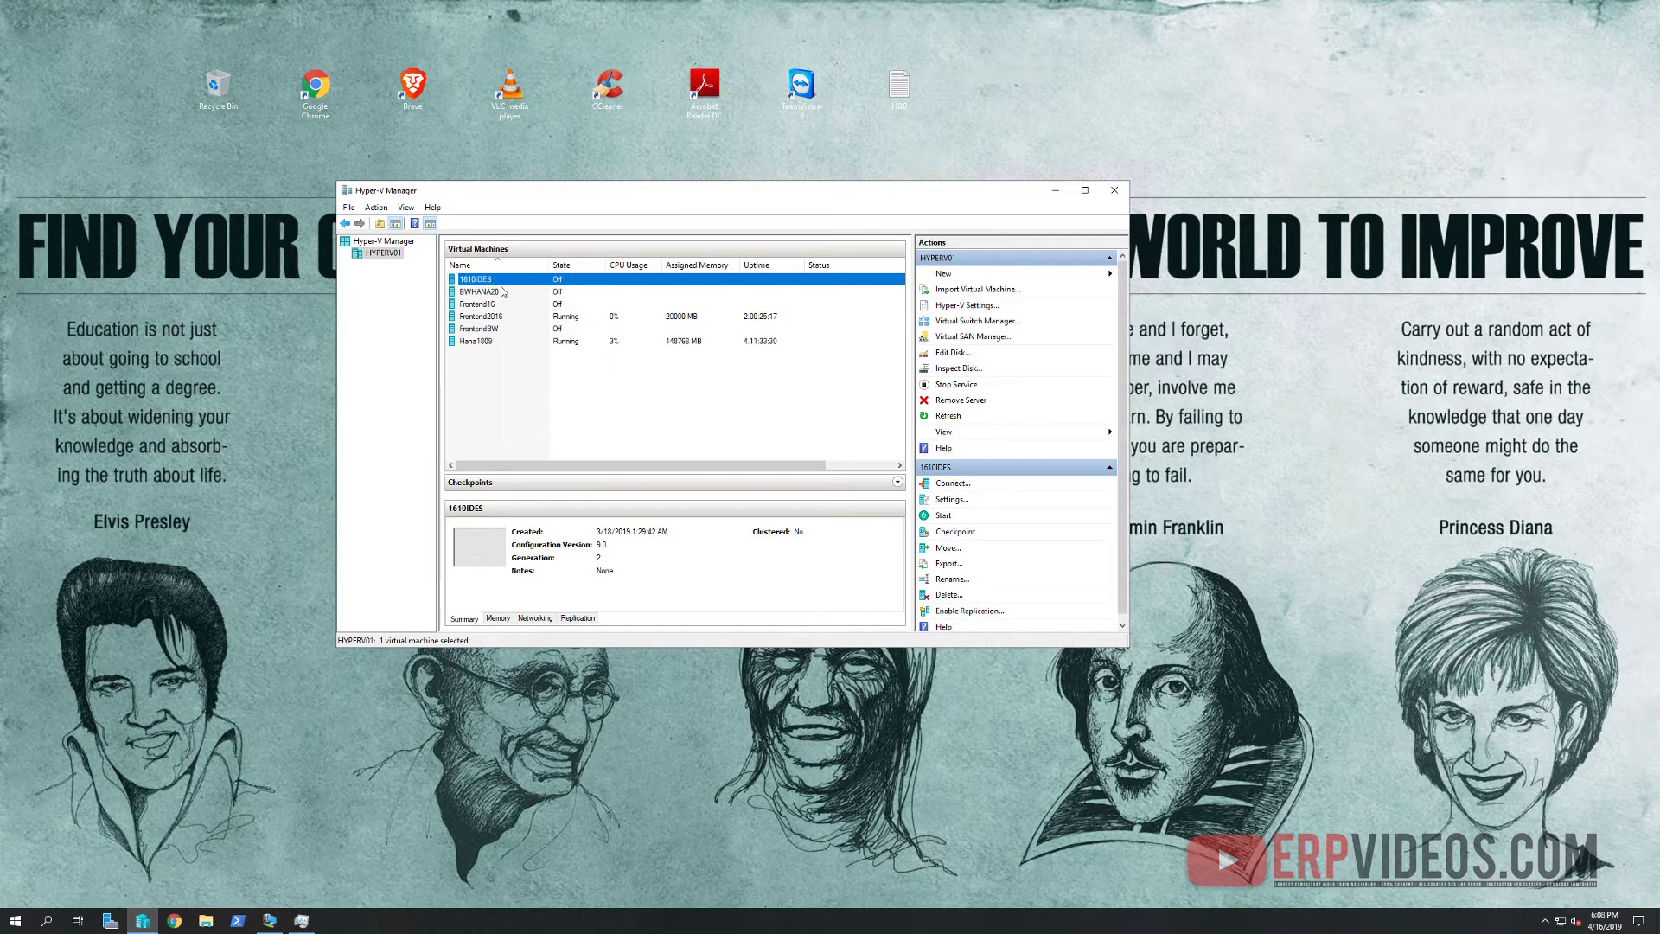
{"action": "left_click", "coordinate": [480, 304]}
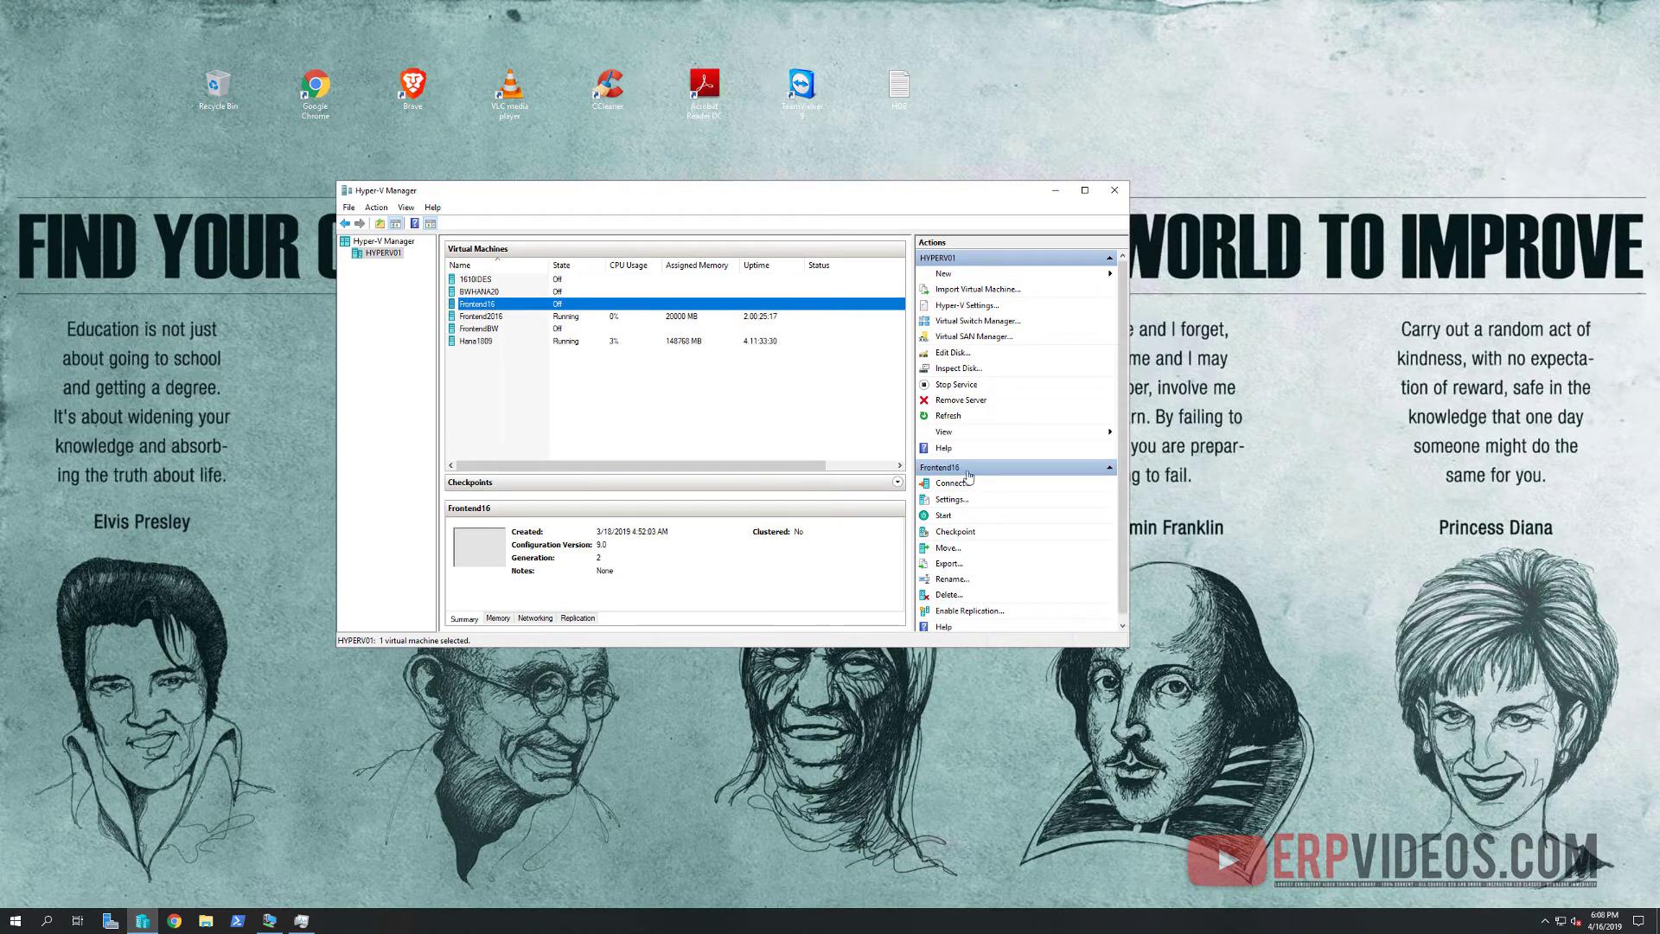
{"action": "left_click", "coordinate": [951, 500]}
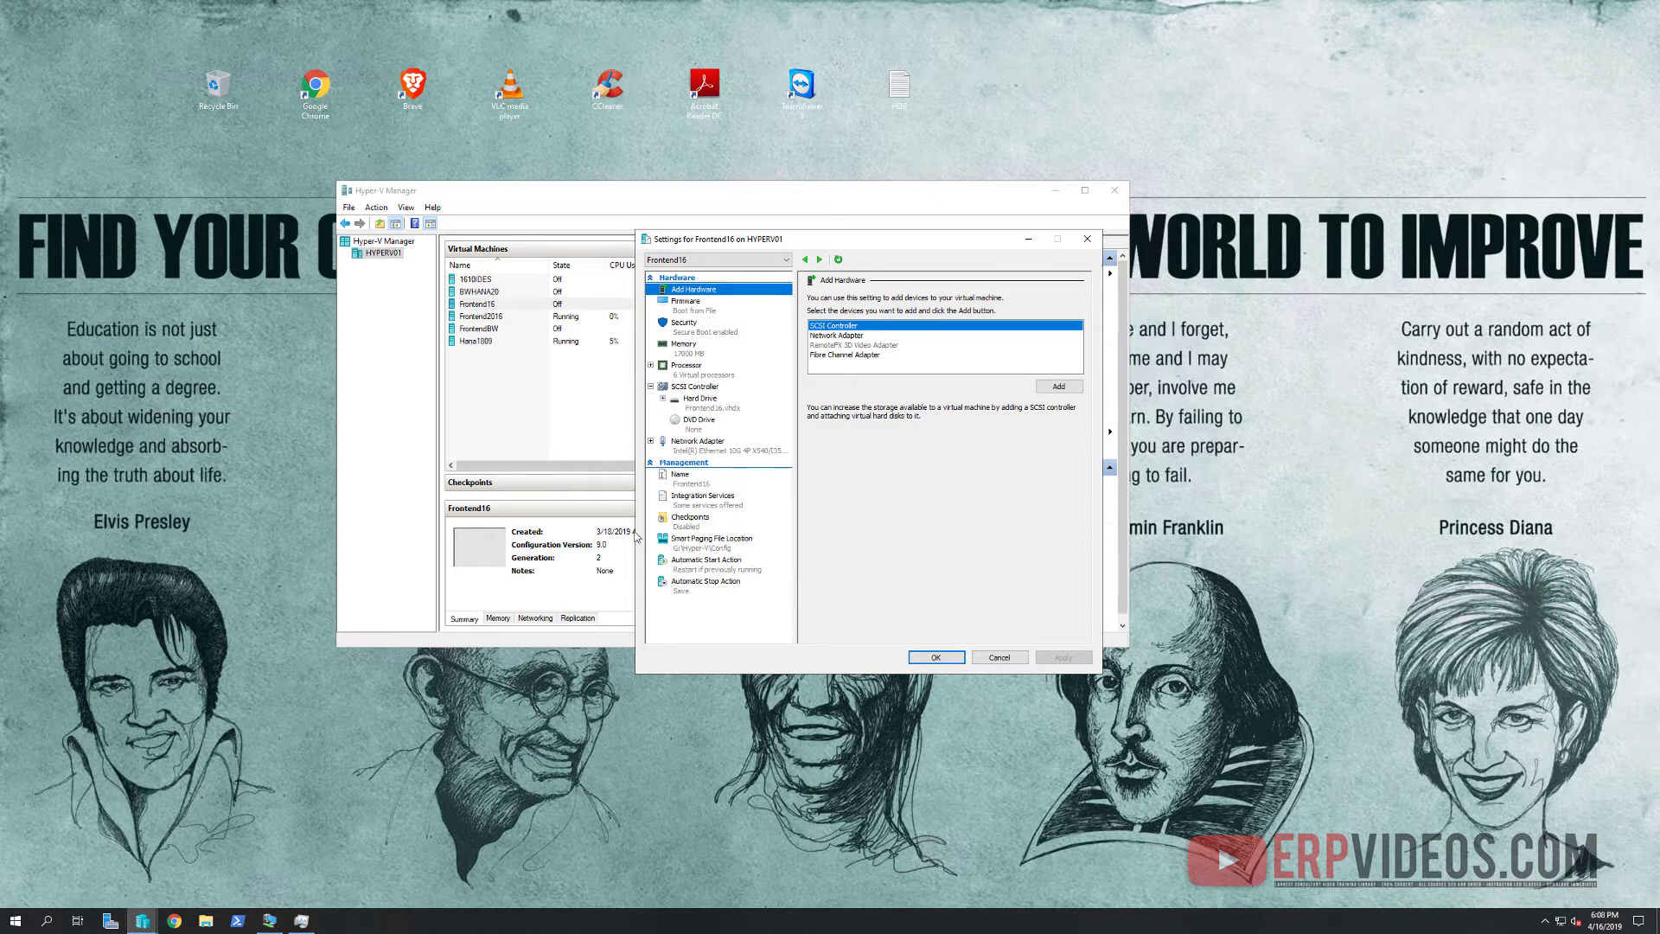
Check the host's memory and CPU capacity in Task Manager, and minimize it.
{"action": "right_click", "coordinate": [594, 929]}
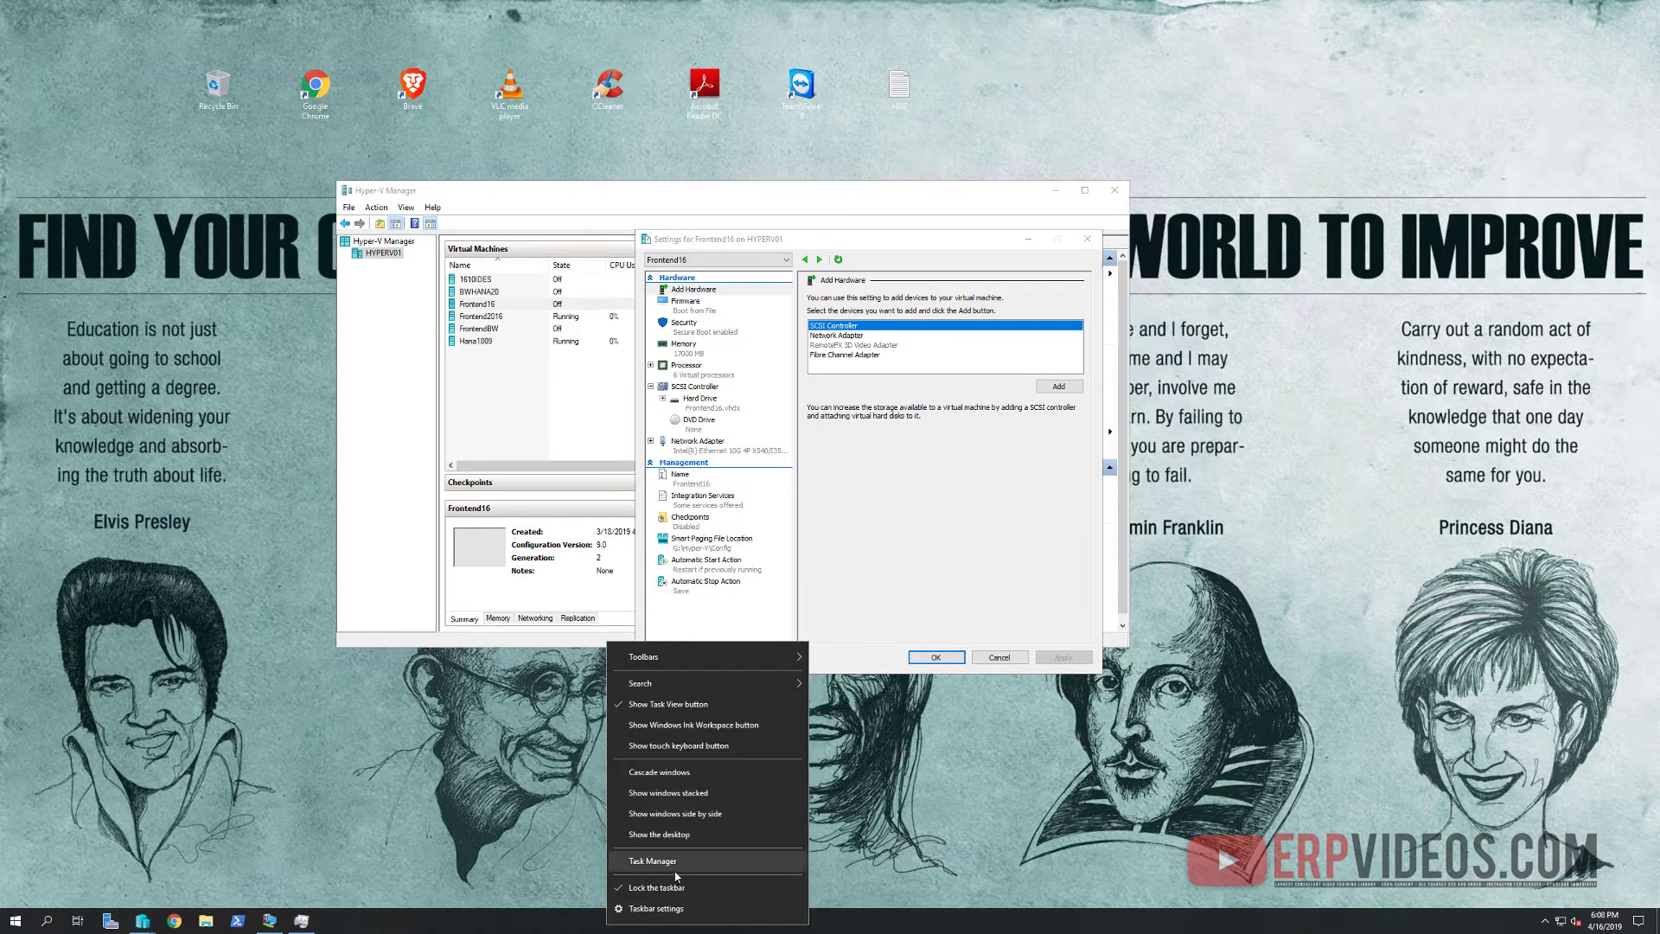
{"action": "left_click", "coordinate": [655, 844]}
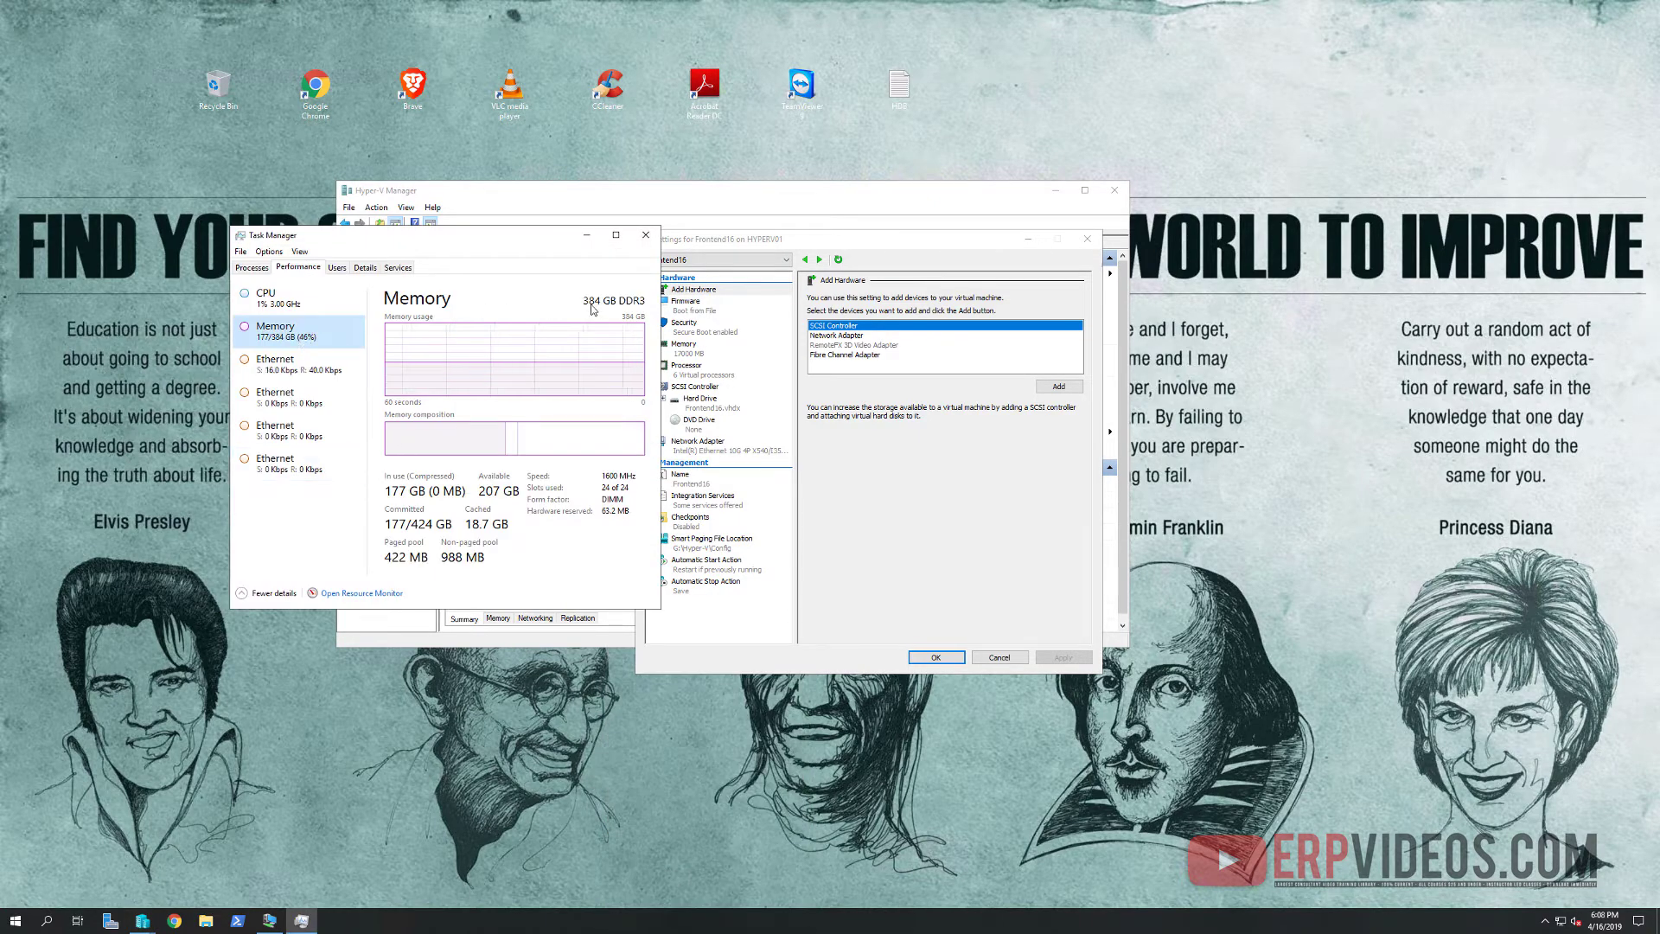
{"action": "key", "text": "Up"}
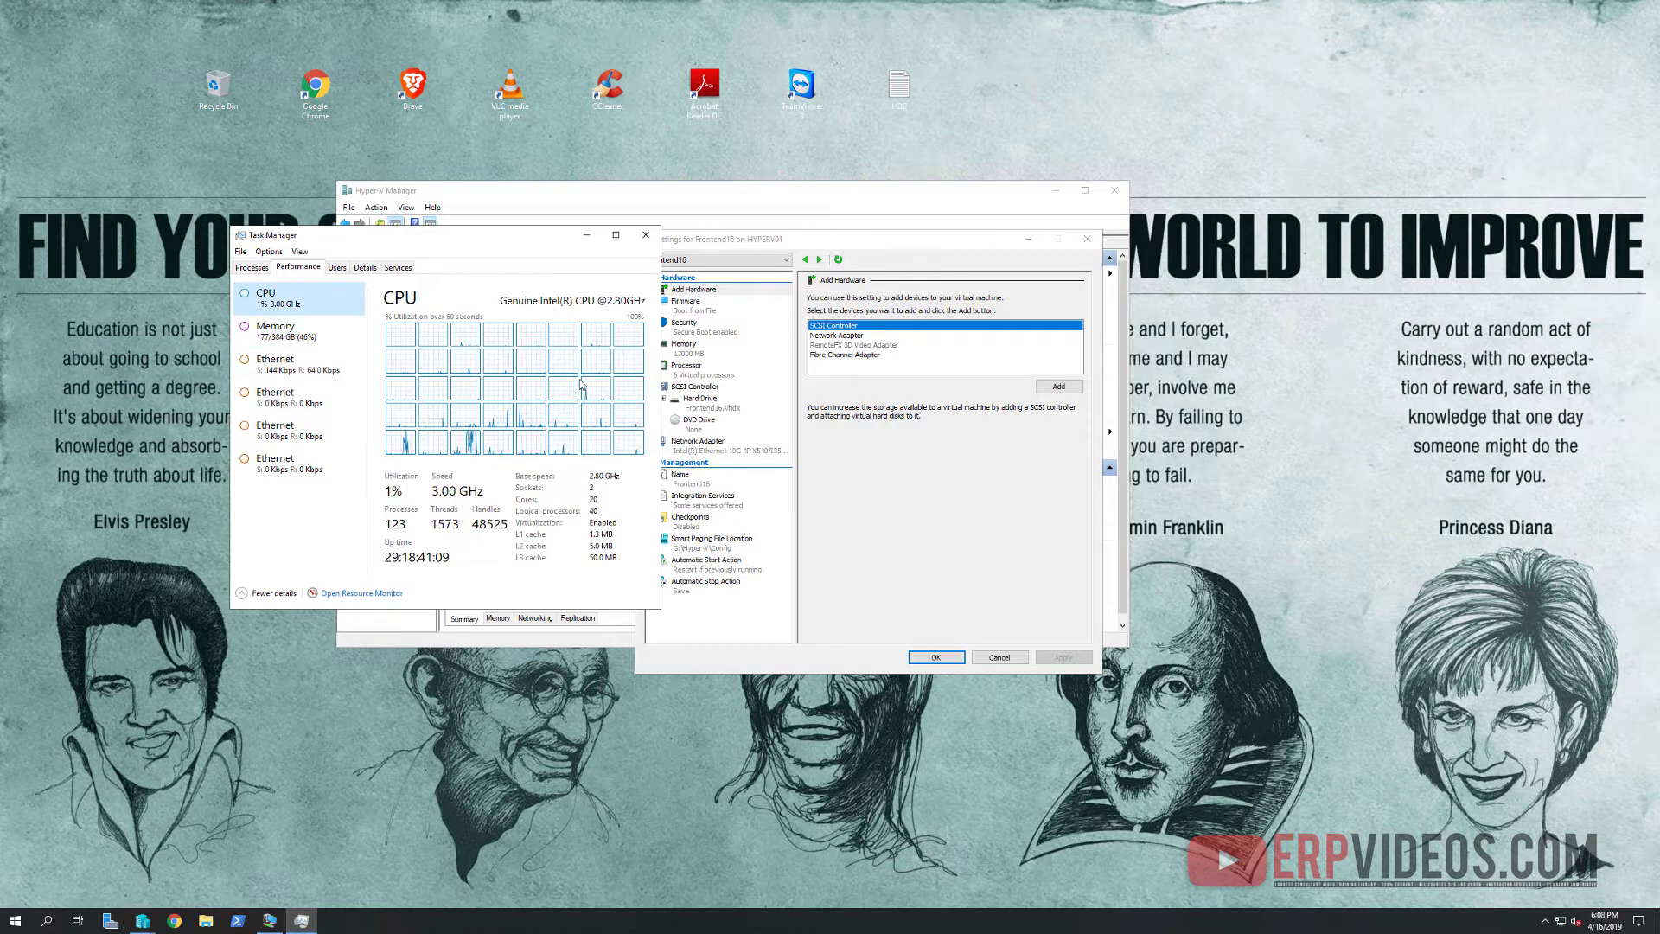
{"action": "left_click", "coordinate": [579, 238]}
Review the memory, virtual processor and checkpoint settings of Frontend16, and close them without saving.
{"action": "left_click", "coordinate": [680, 350]}
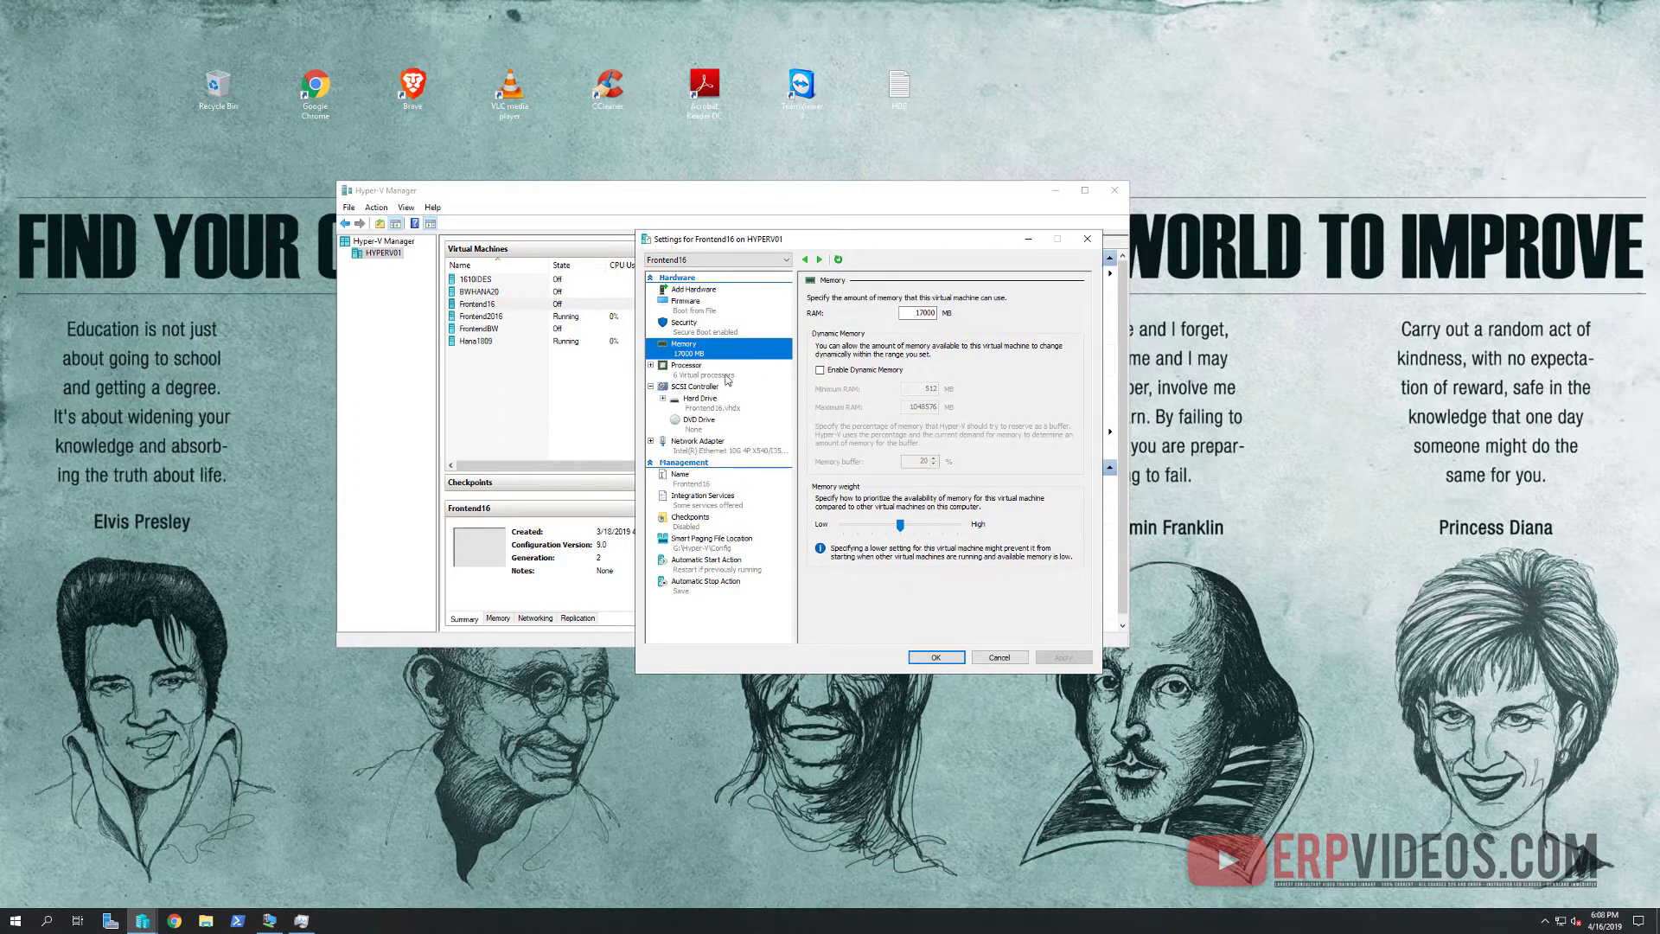
{"action": "left_click", "coordinate": [700, 370]}
{"action": "left_click", "coordinate": [946, 322]}
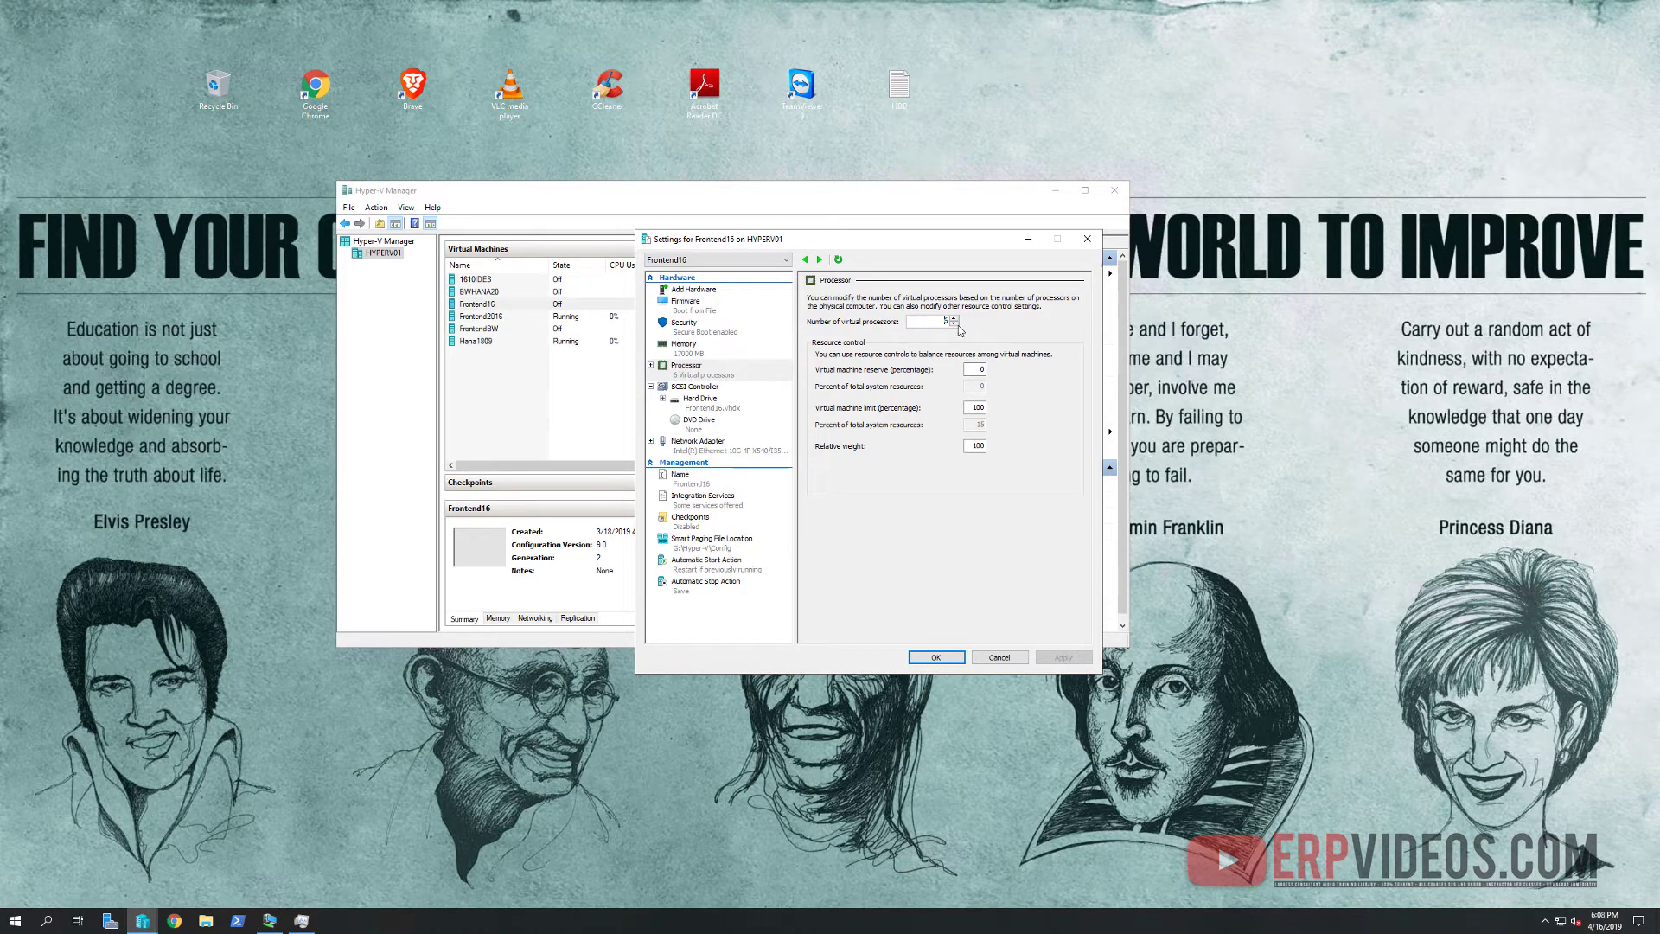
{"action": "left_click", "coordinate": [725, 354]}
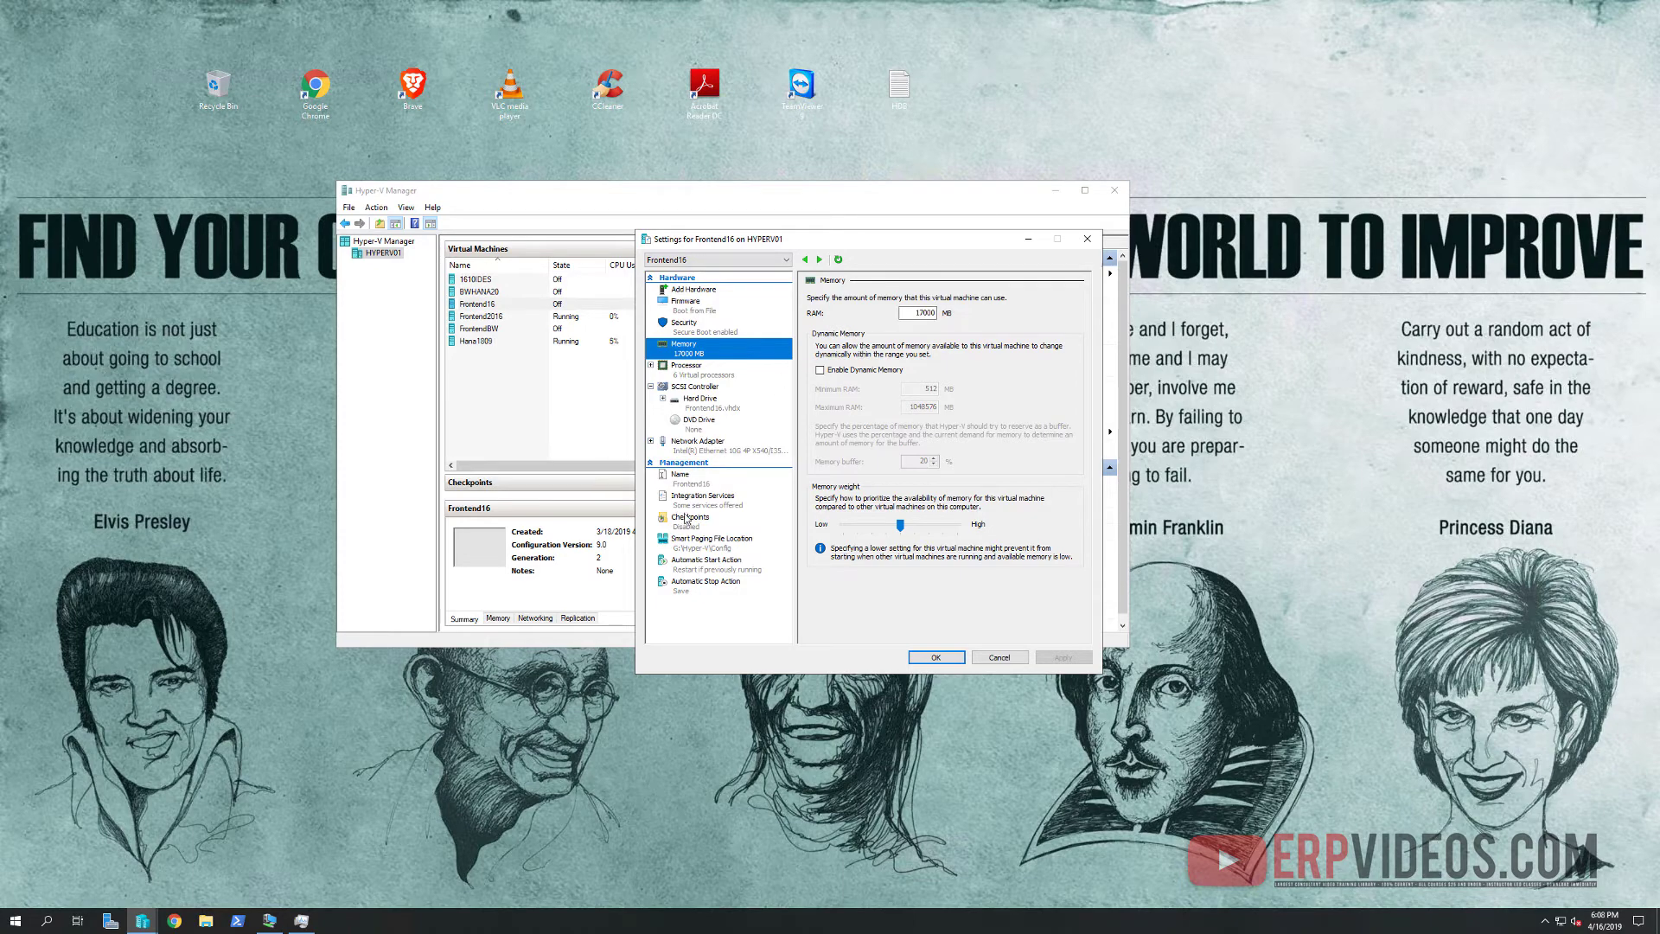
{"action": "left_click", "coordinate": [771, 527]}
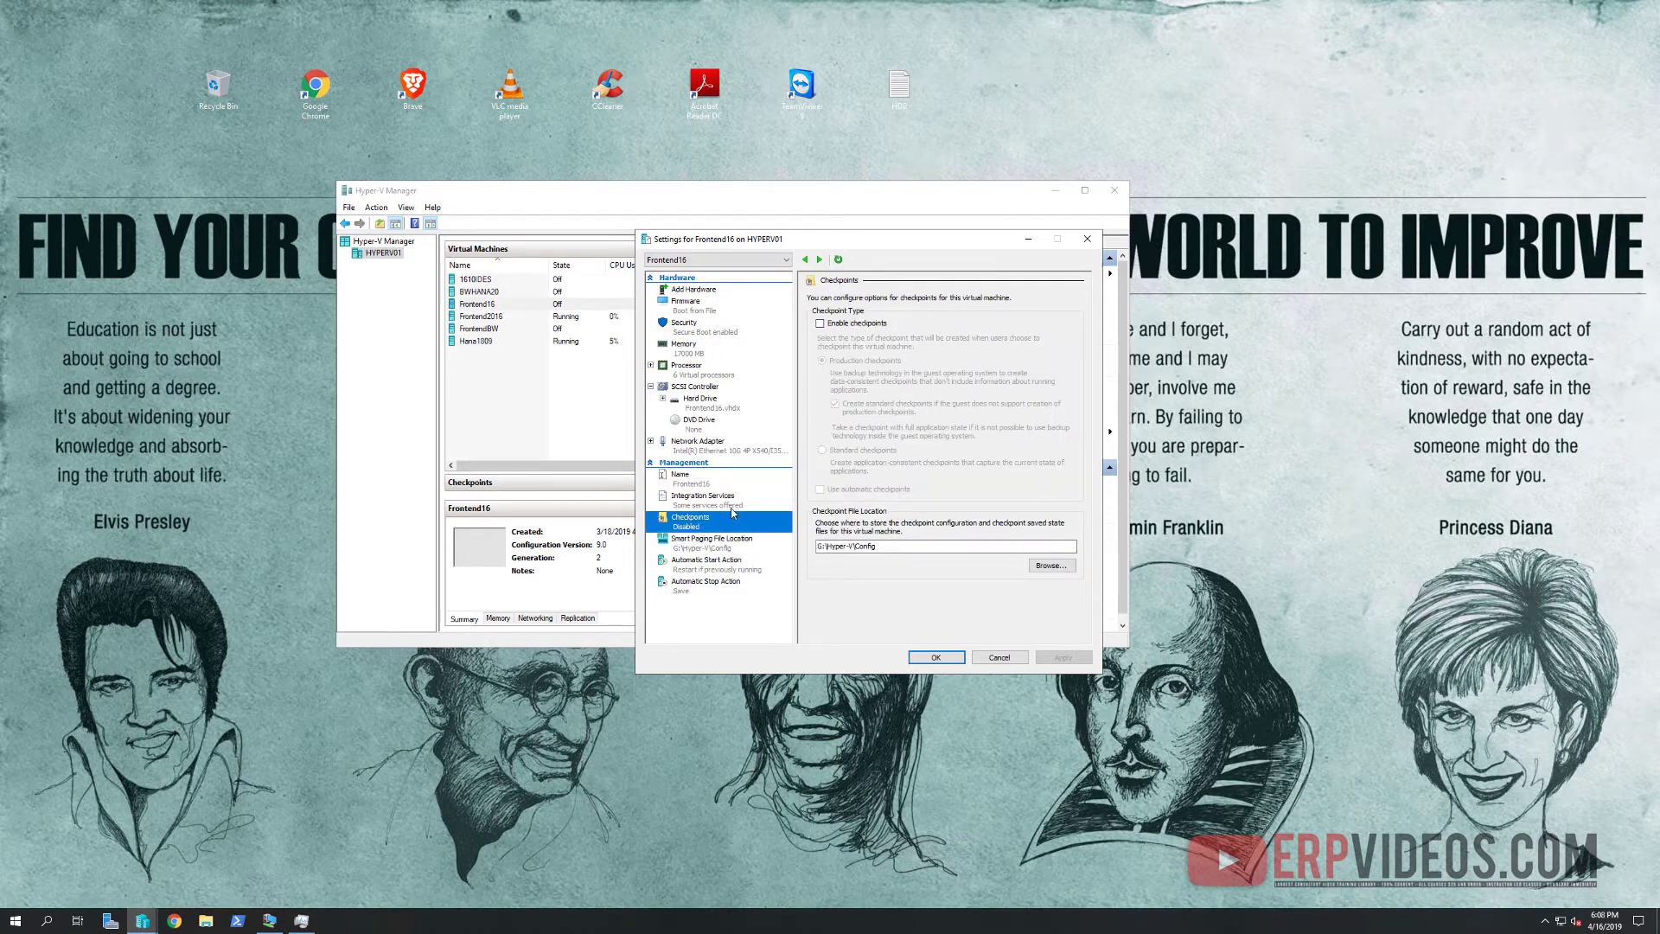
{"action": "left_click", "coordinate": [1000, 657]}
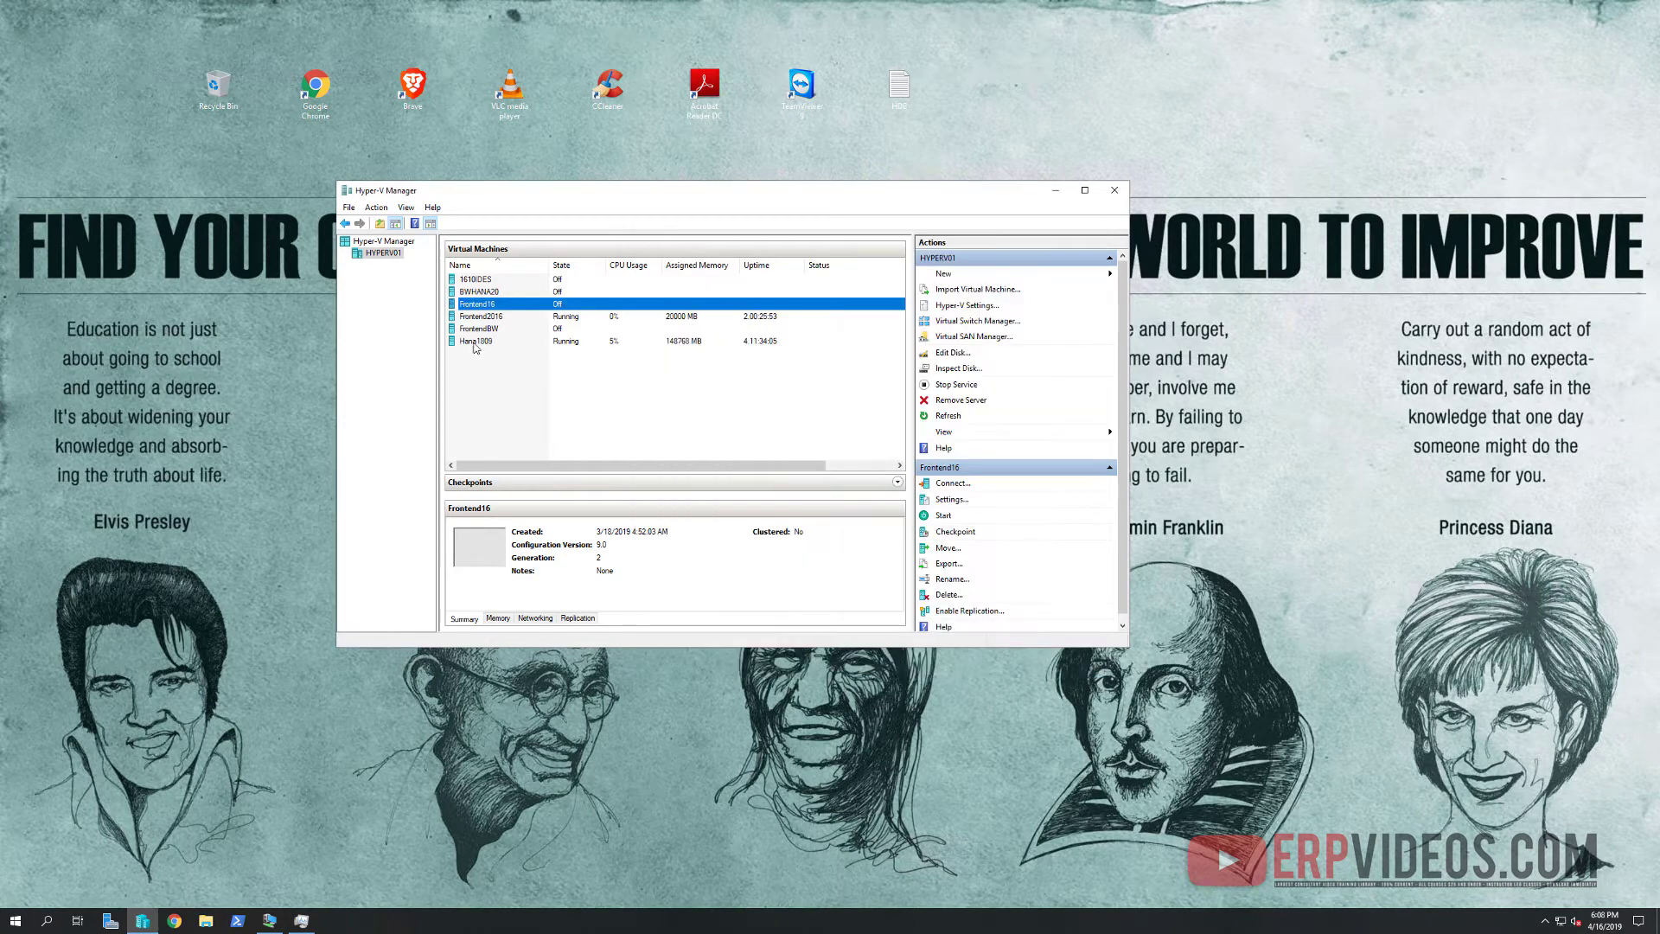
Start and connect to the Frontend16 virtual machine with a display size of 1680 by 1050 pixels.
{"action": "right_click", "coordinate": [537, 311]}
{"action": "left_click", "coordinate": [624, 318]}
{"action": "left_click", "coordinate": [354, 282]}
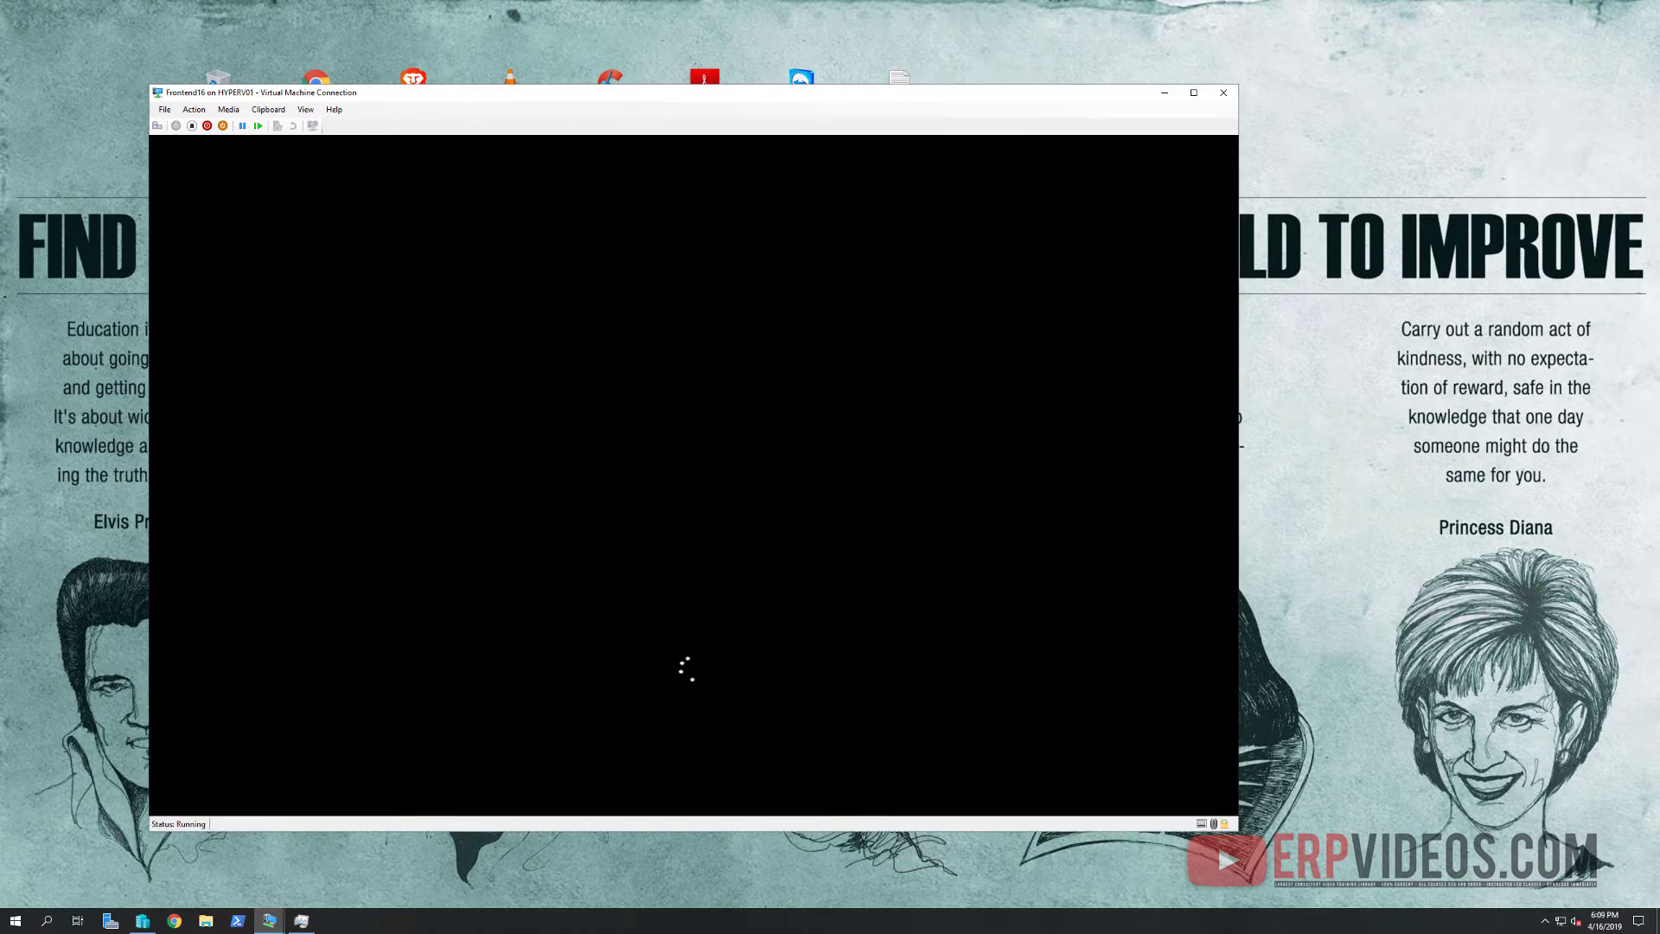
{"action": "left_click", "coordinate": [689, 450]}
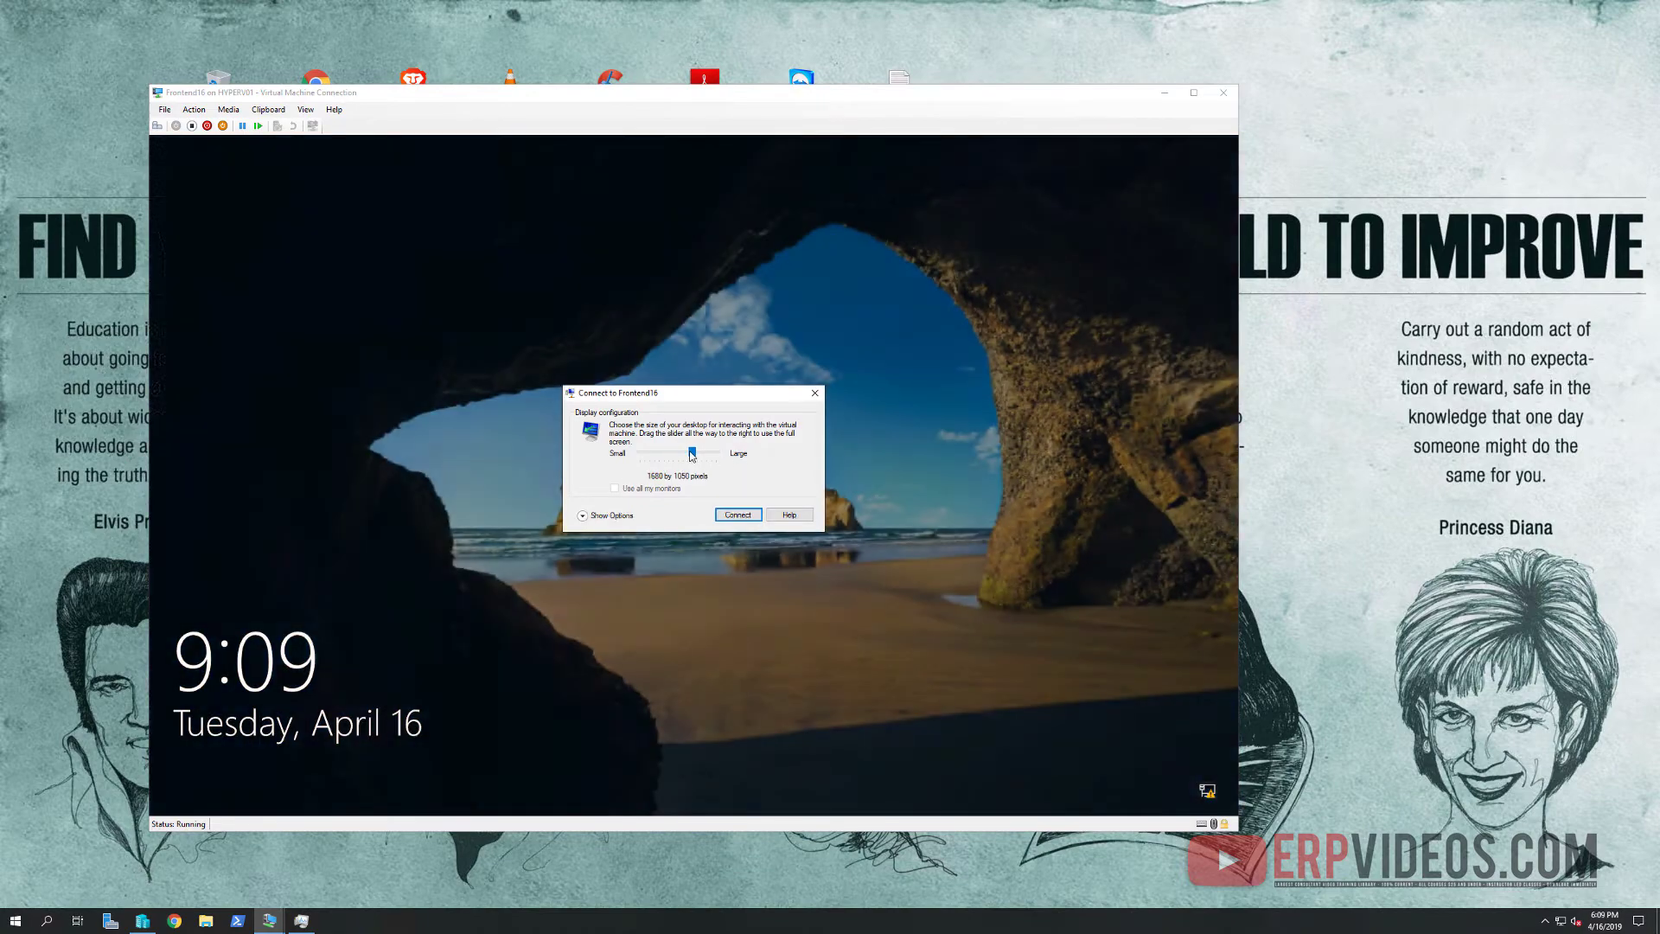
{"action": "left_click", "coordinate": [738, 516]}
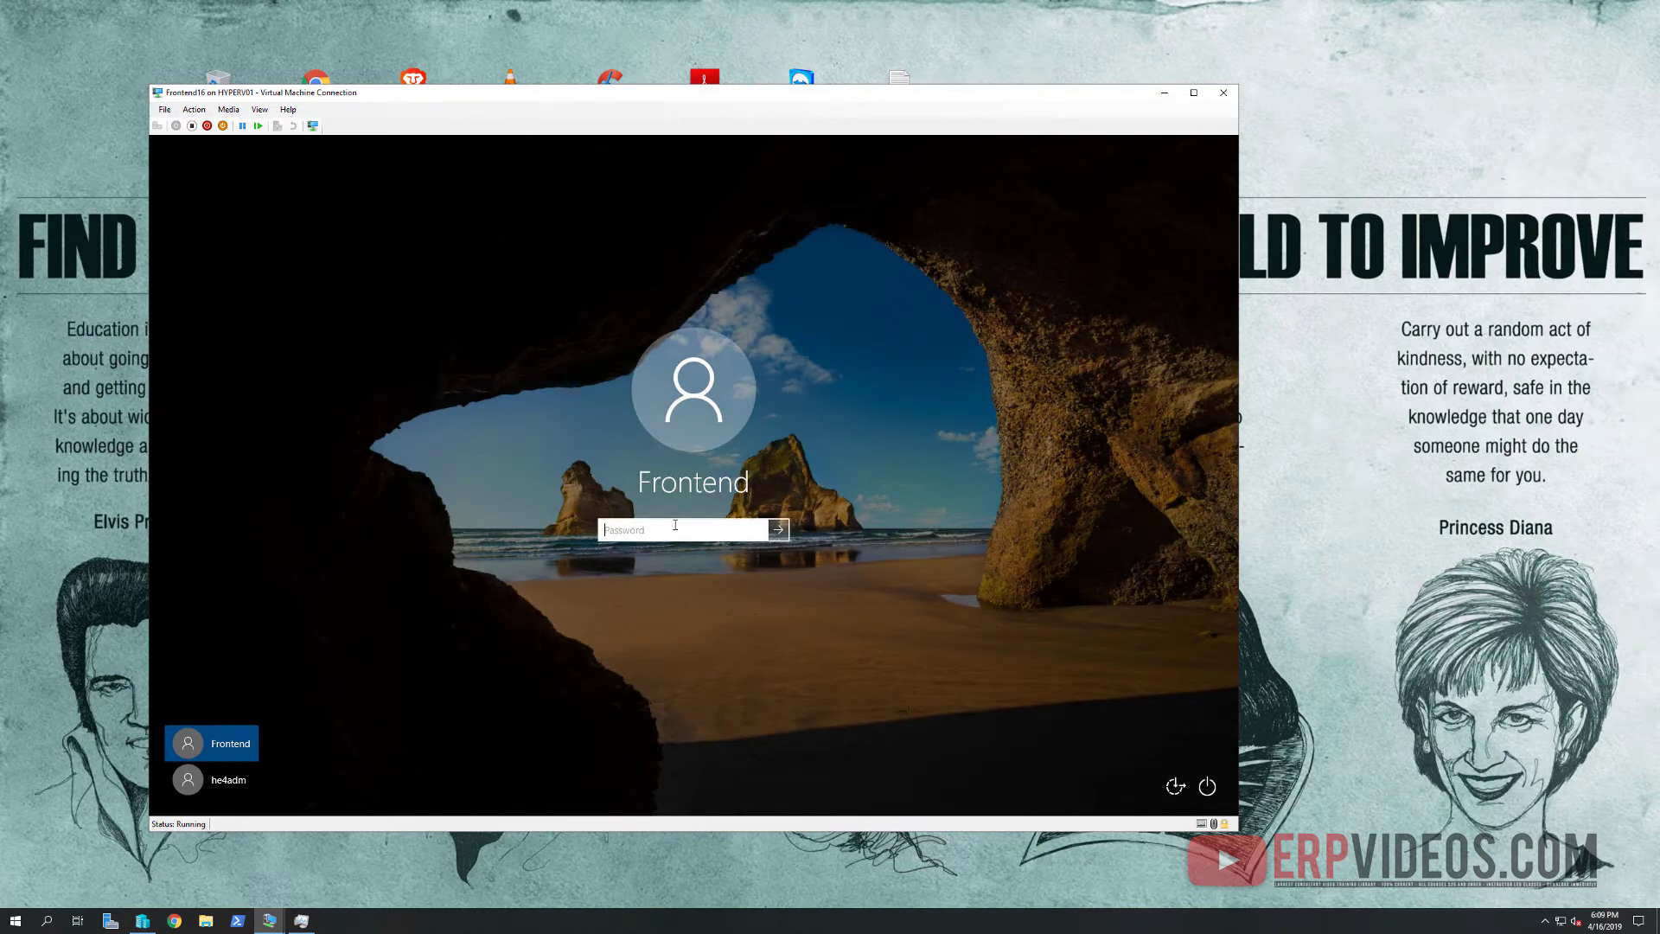
Sign in to the Frontend account on the virtual machine by entering the account password.
{"action": "type", "text": "•"}
{"action": "key", "text": "Return"}
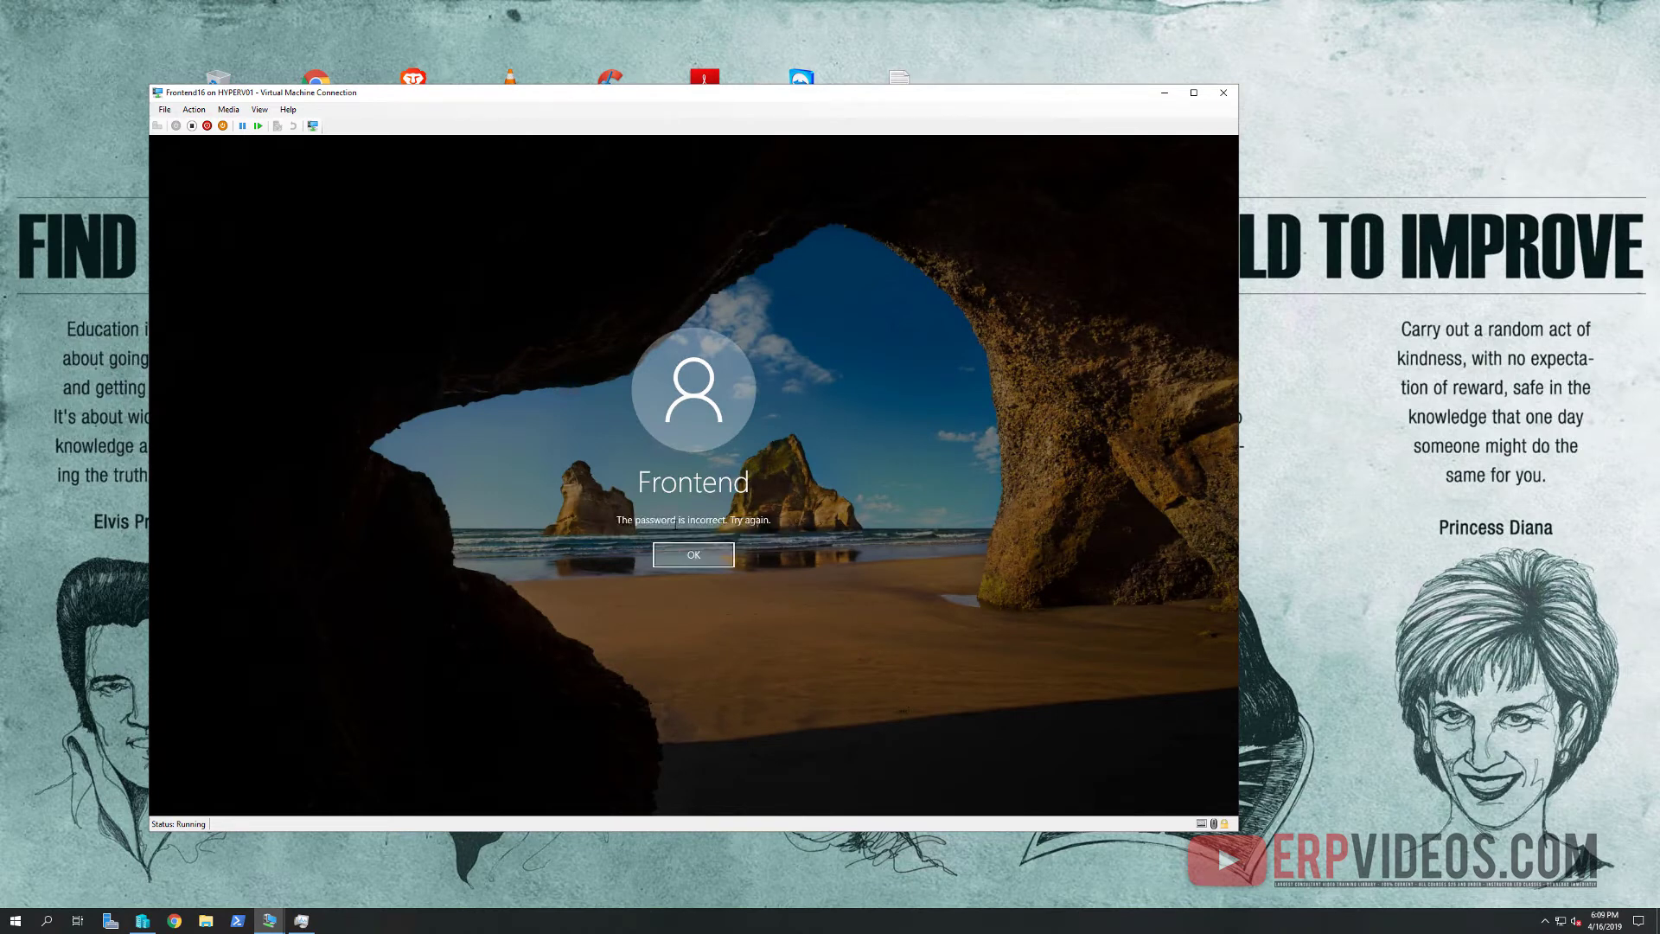
{"action": "key", "text": "Return"}
{"action": "type", "text": "••••"}
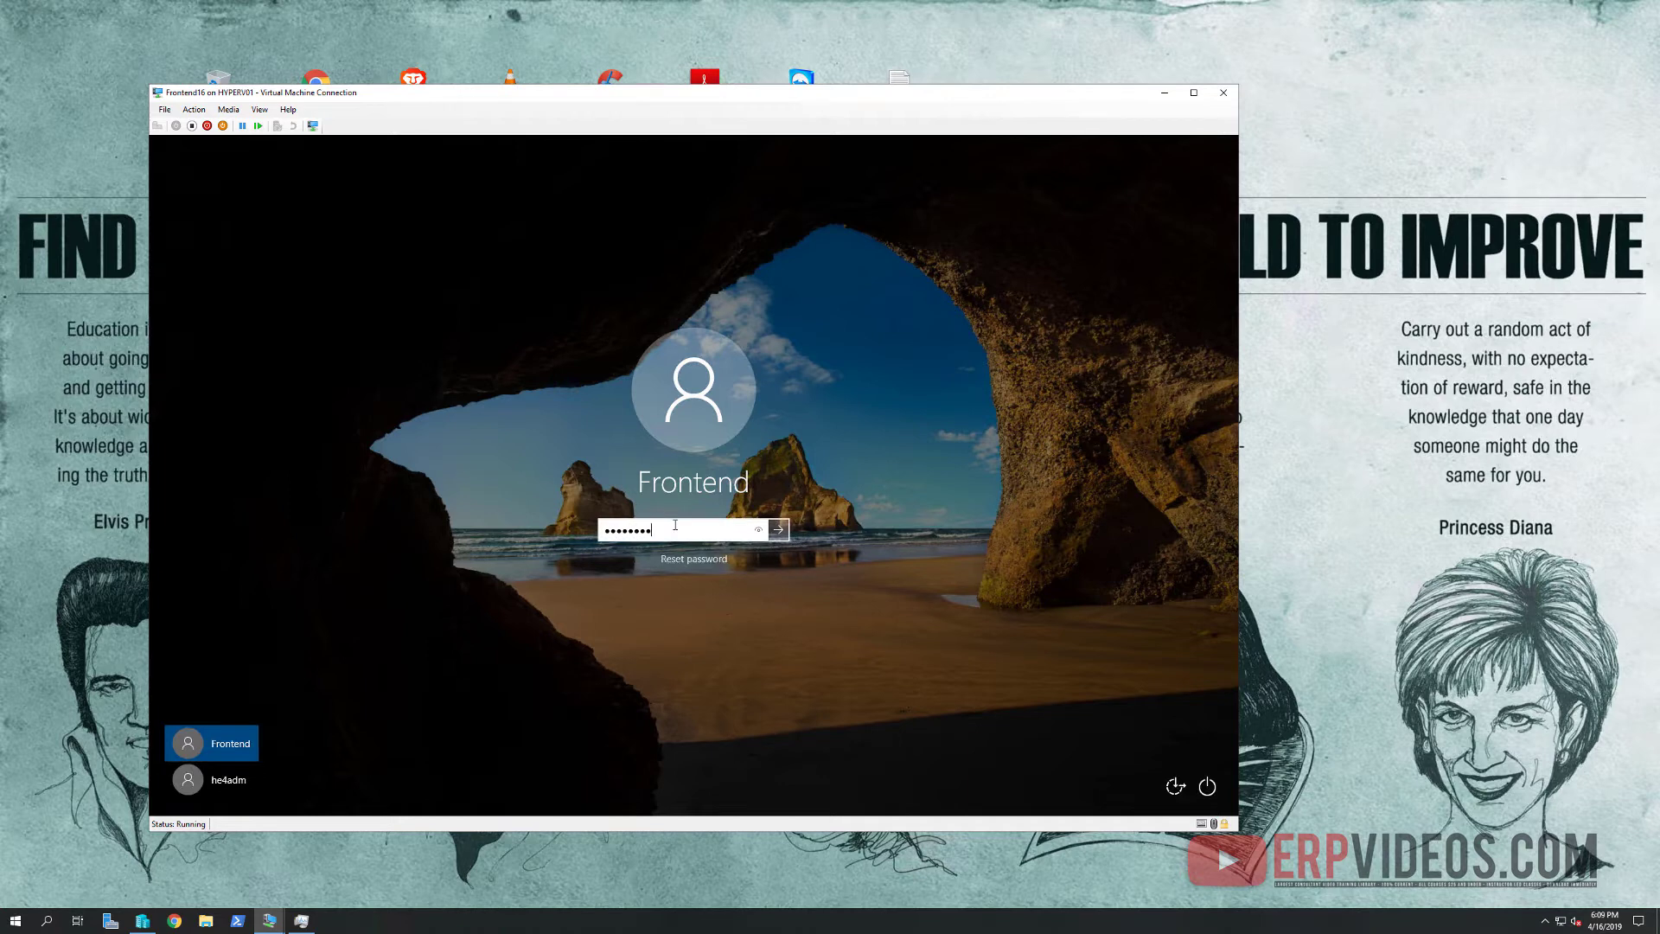
{"action": "type", "text": "••••"}
{"action": "key", "text": "Return"}
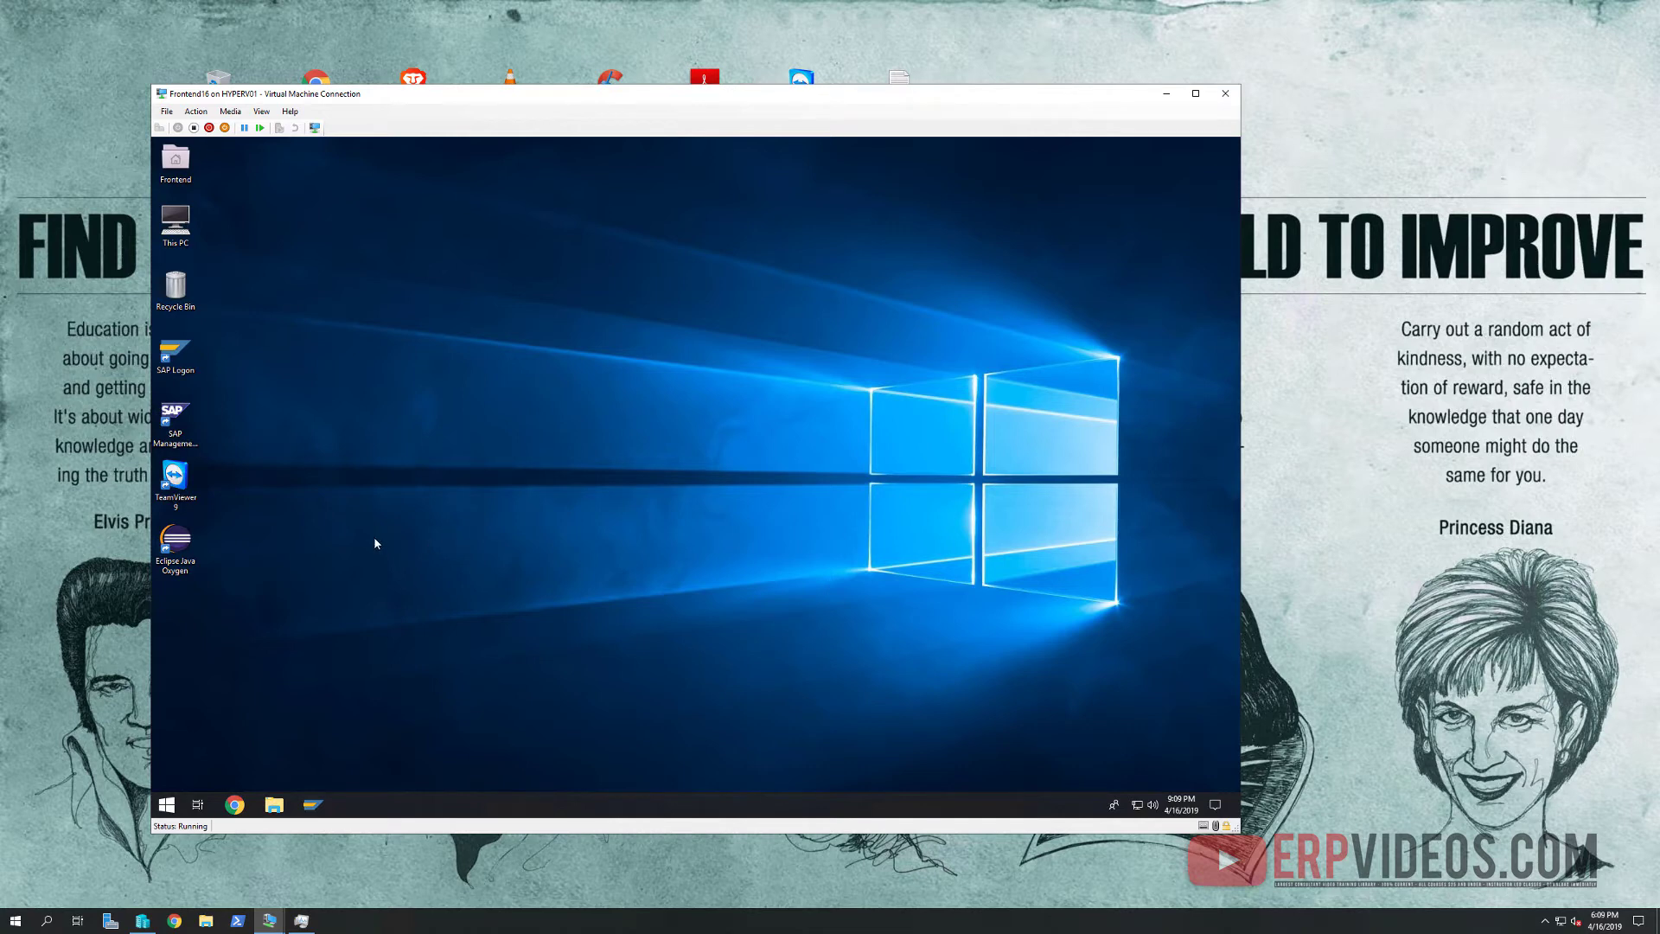
Open the virtual machine's HOSTS file from the desktop and review its IP address entries.
{"action": "right_click", "coordinate": [537, 313]}
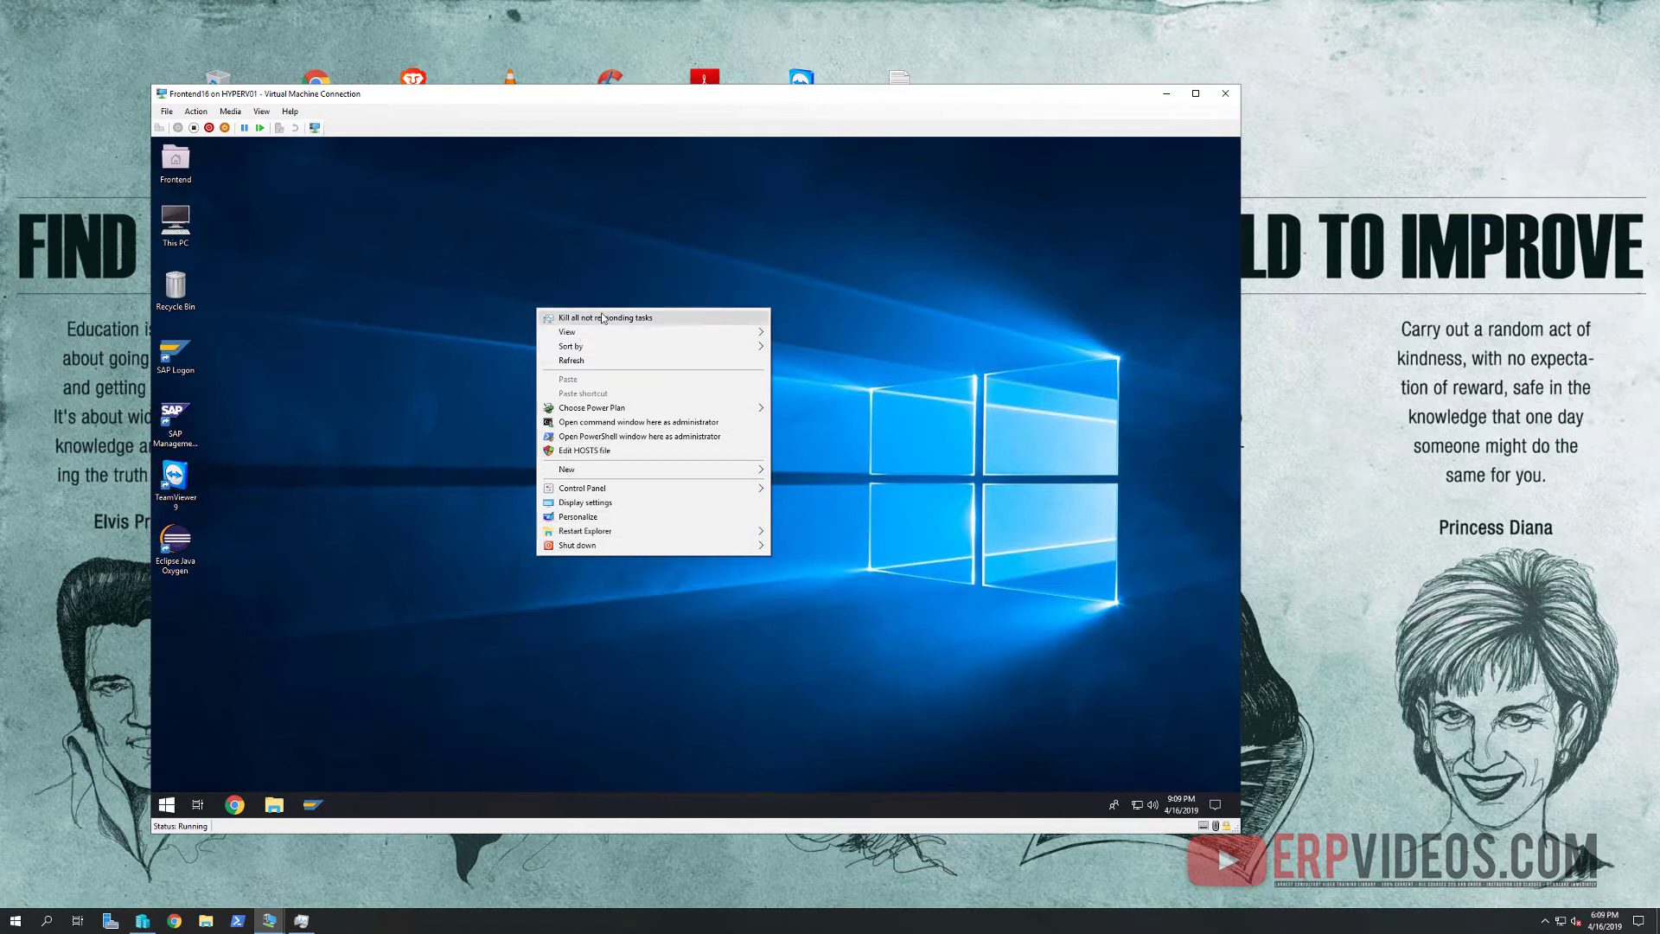
{"action": "left_click", "coordinate": [748, 204]}
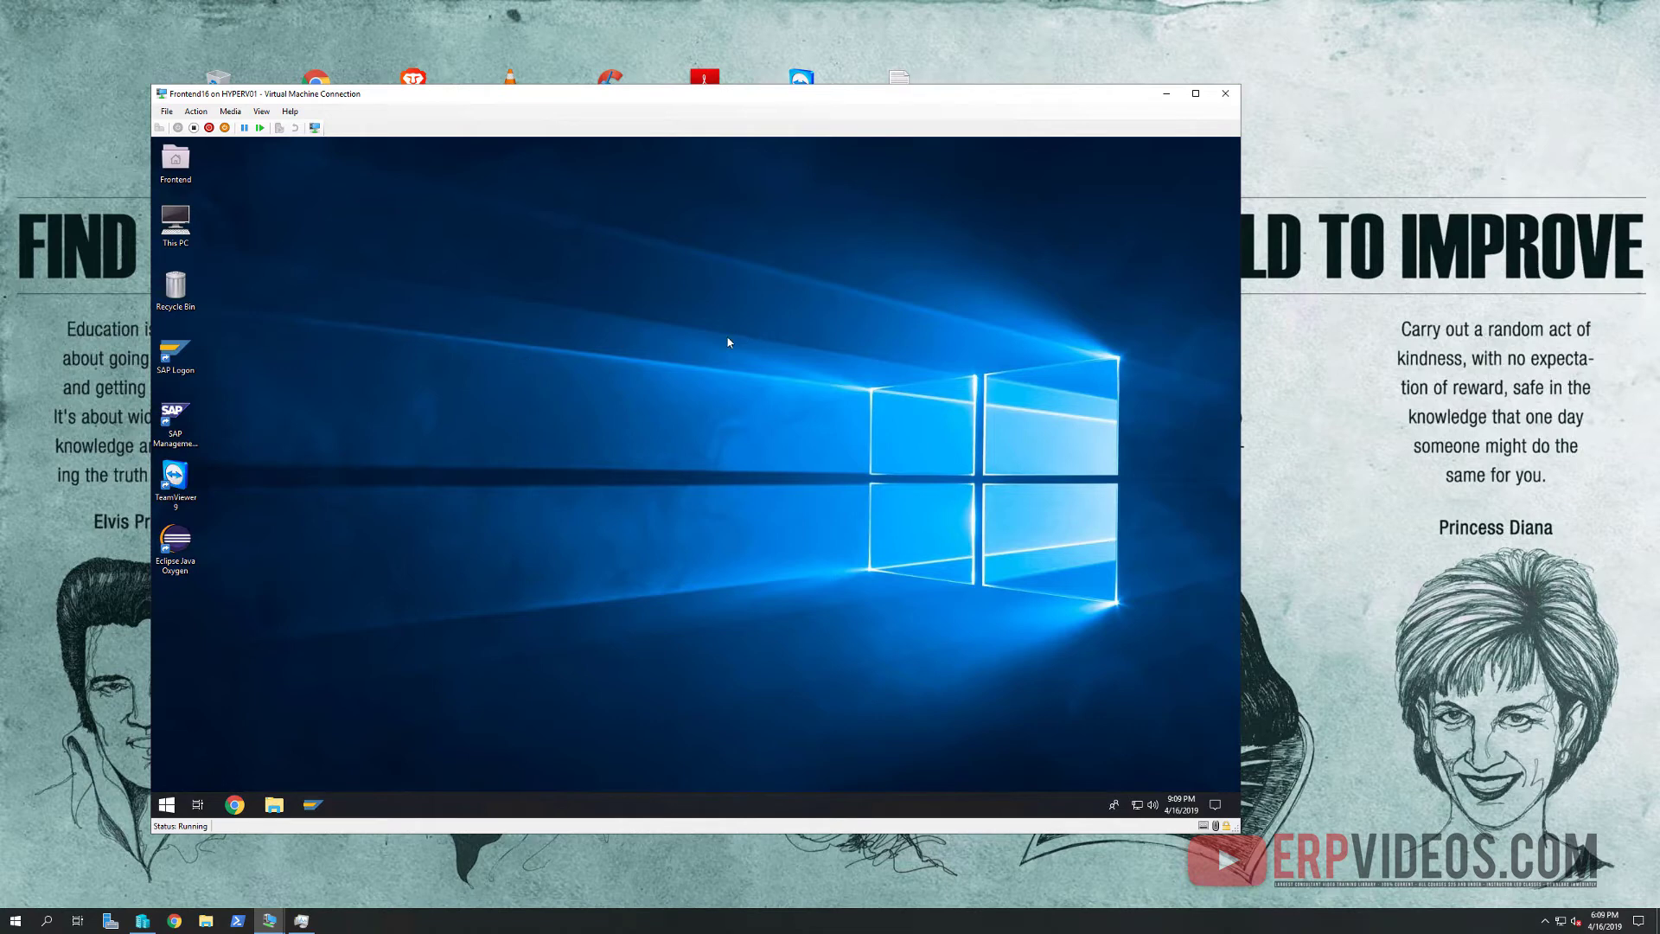
{"action": "right_click", "coordinate": [717, 381]}
{"action": "mouse_move", "coordinate": [717, 484]}
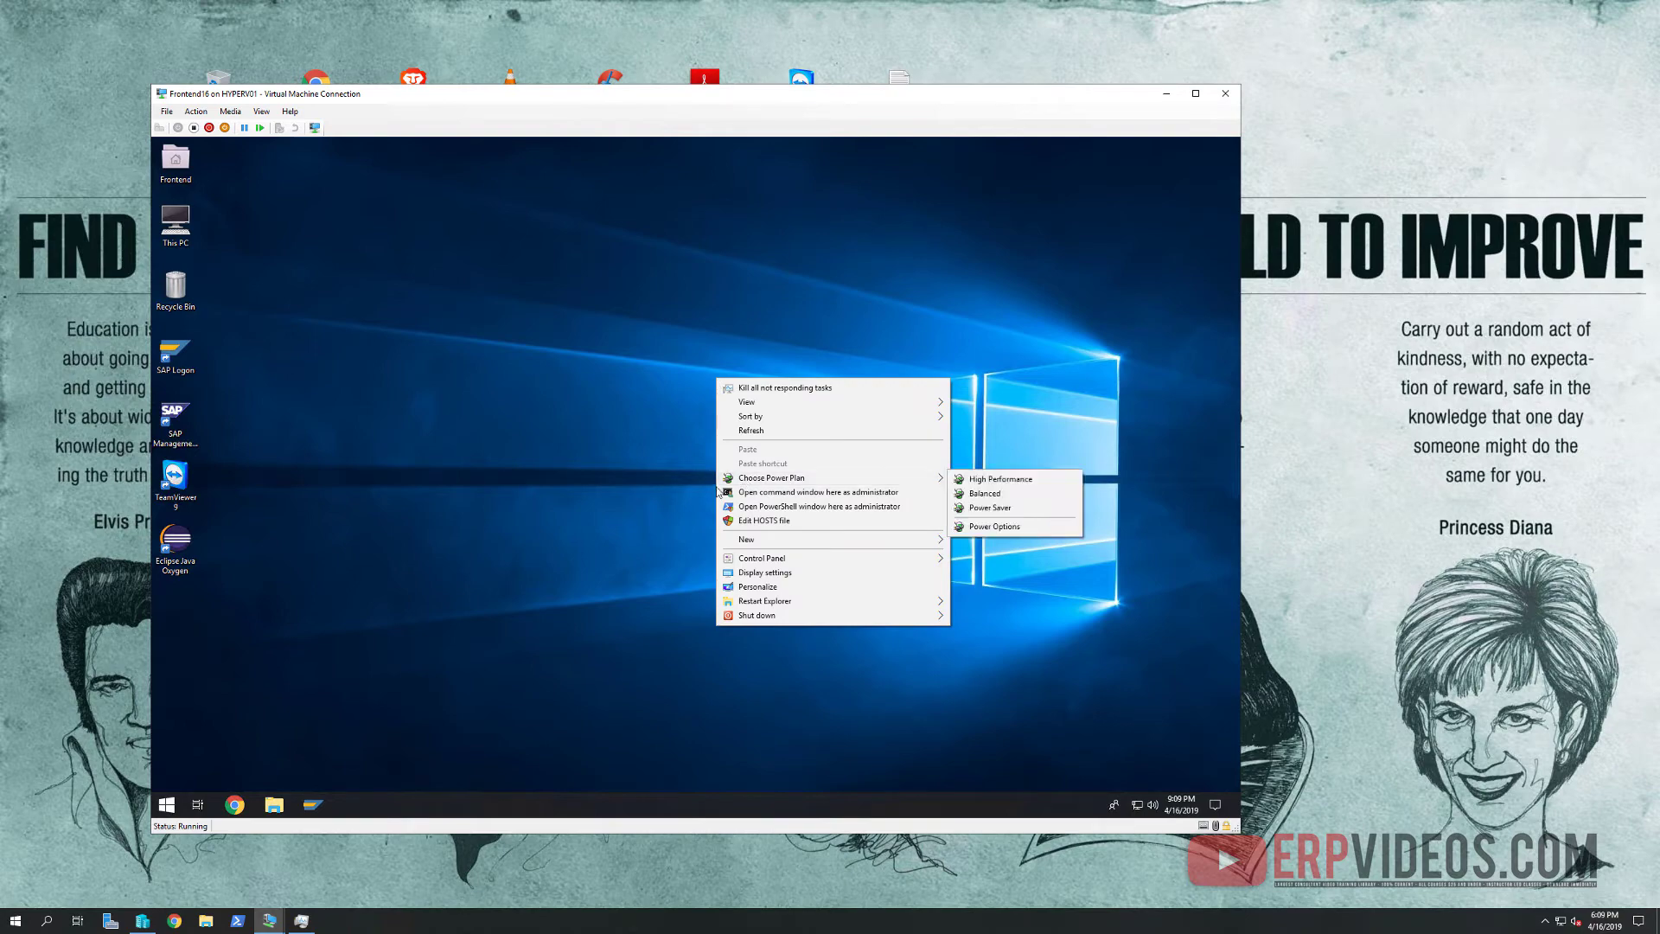
{"action": "left_click", "coordinate": [752, 521]}
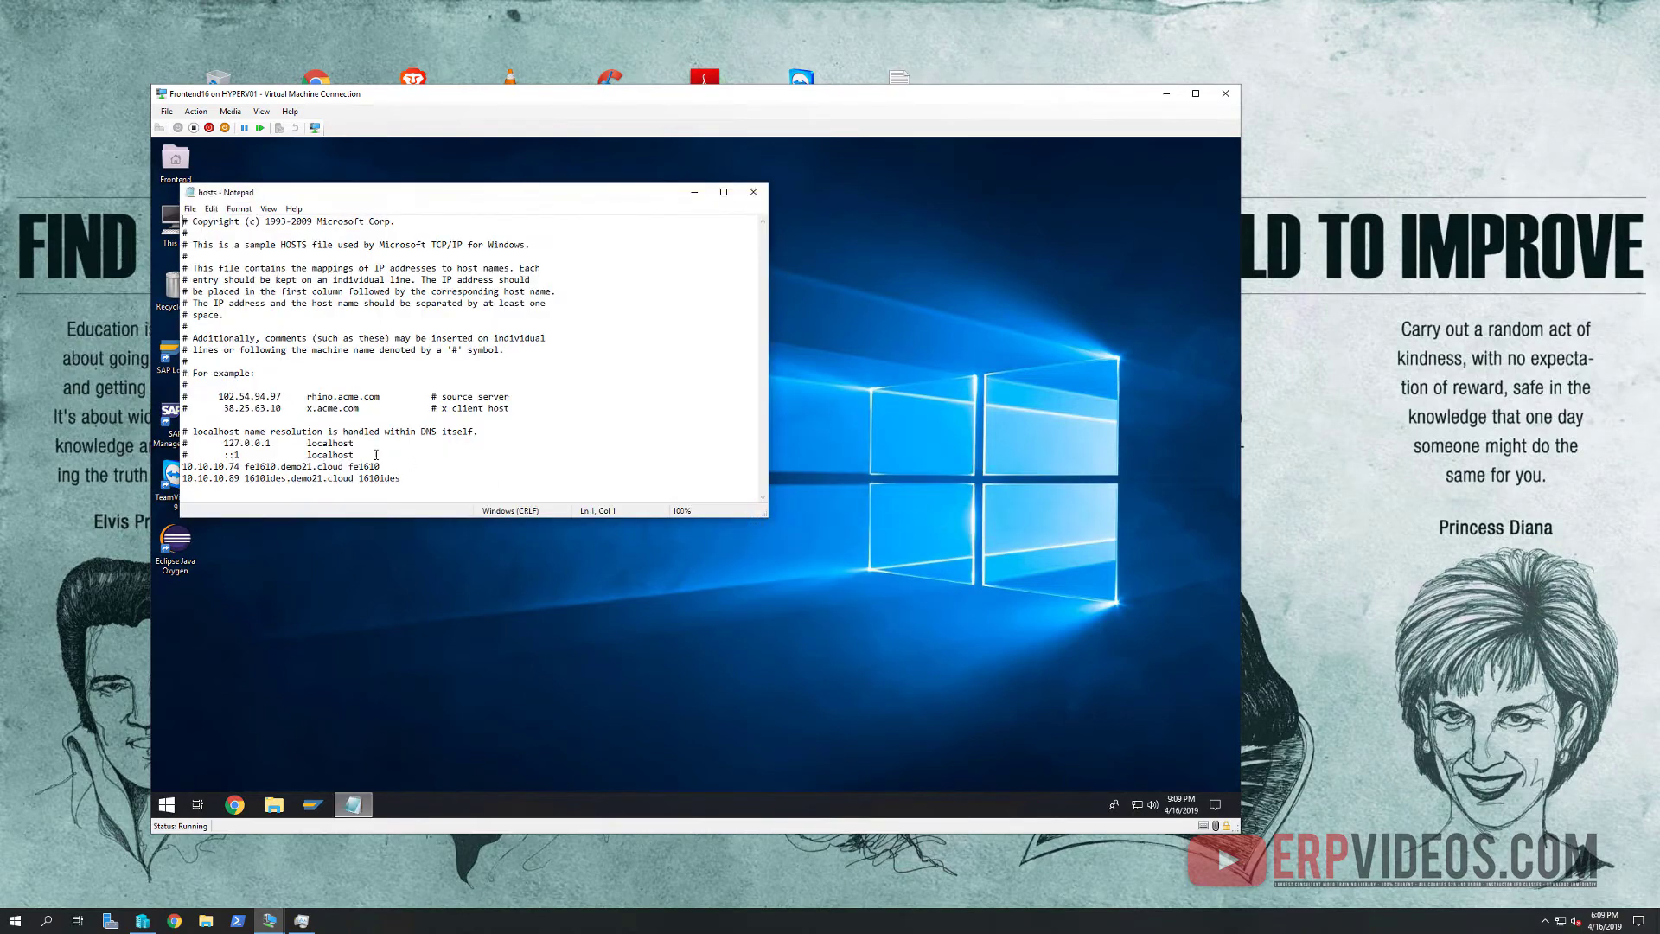
{"action": "left_click", "coordinate": [231, 476]}
Run ipconfig in Command Prompt to look up the virtual machine's IP address.
{"action": "left_click", "coordinate": [166, 808]}
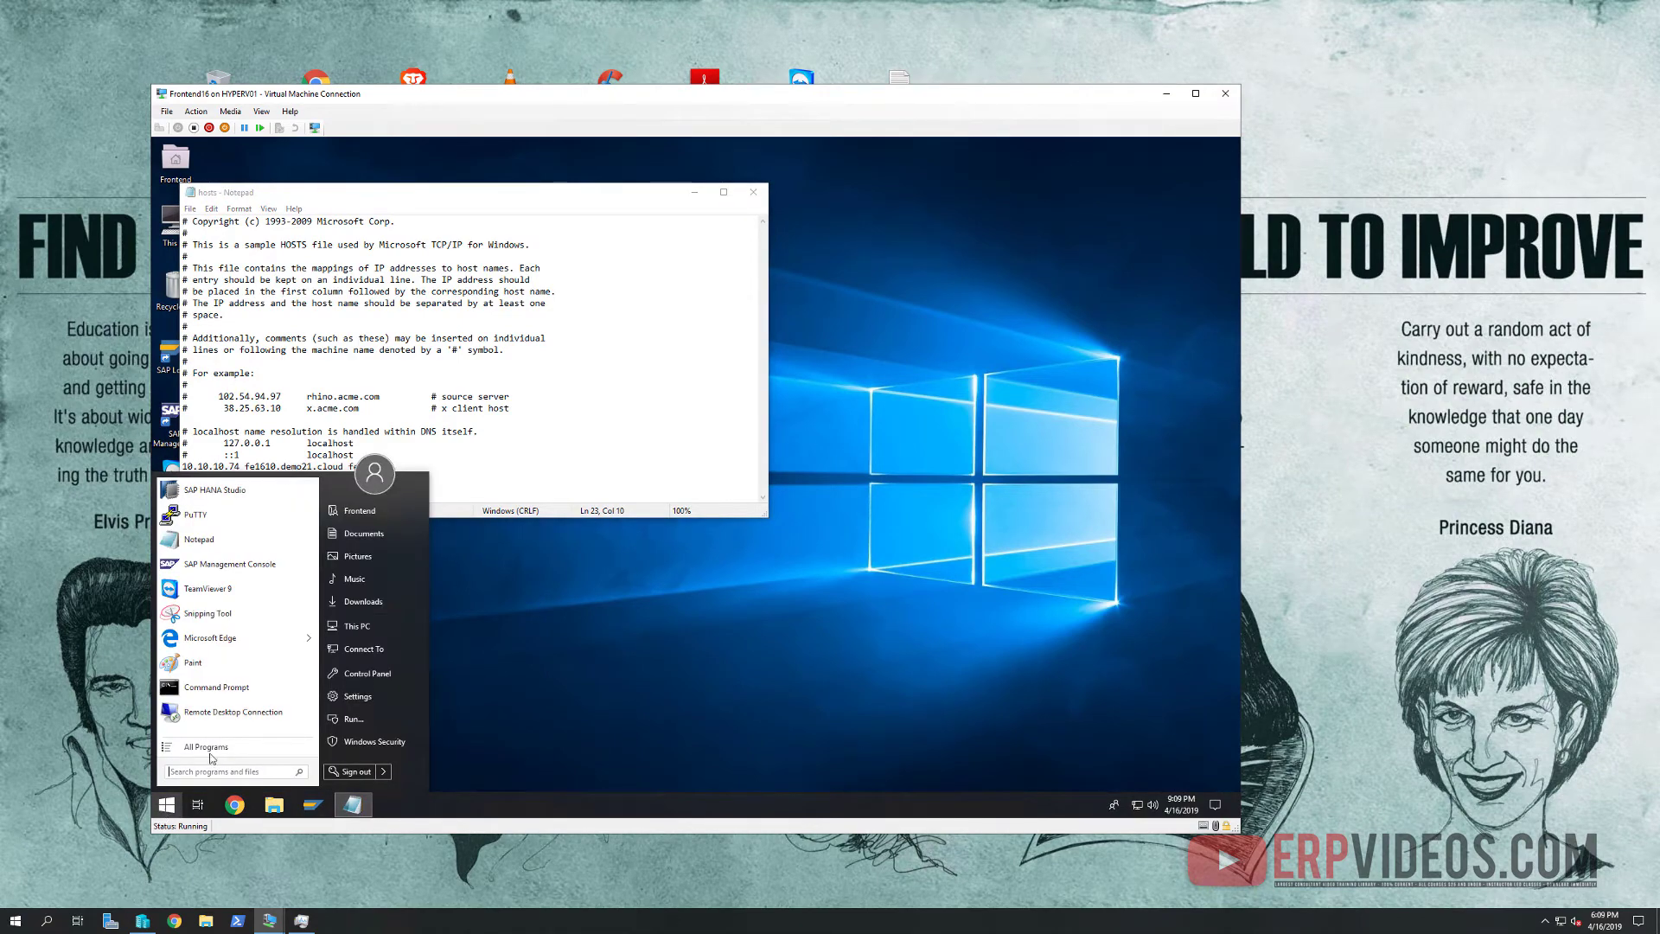
{"action": "left_click", "coordinate": [216, 687]}
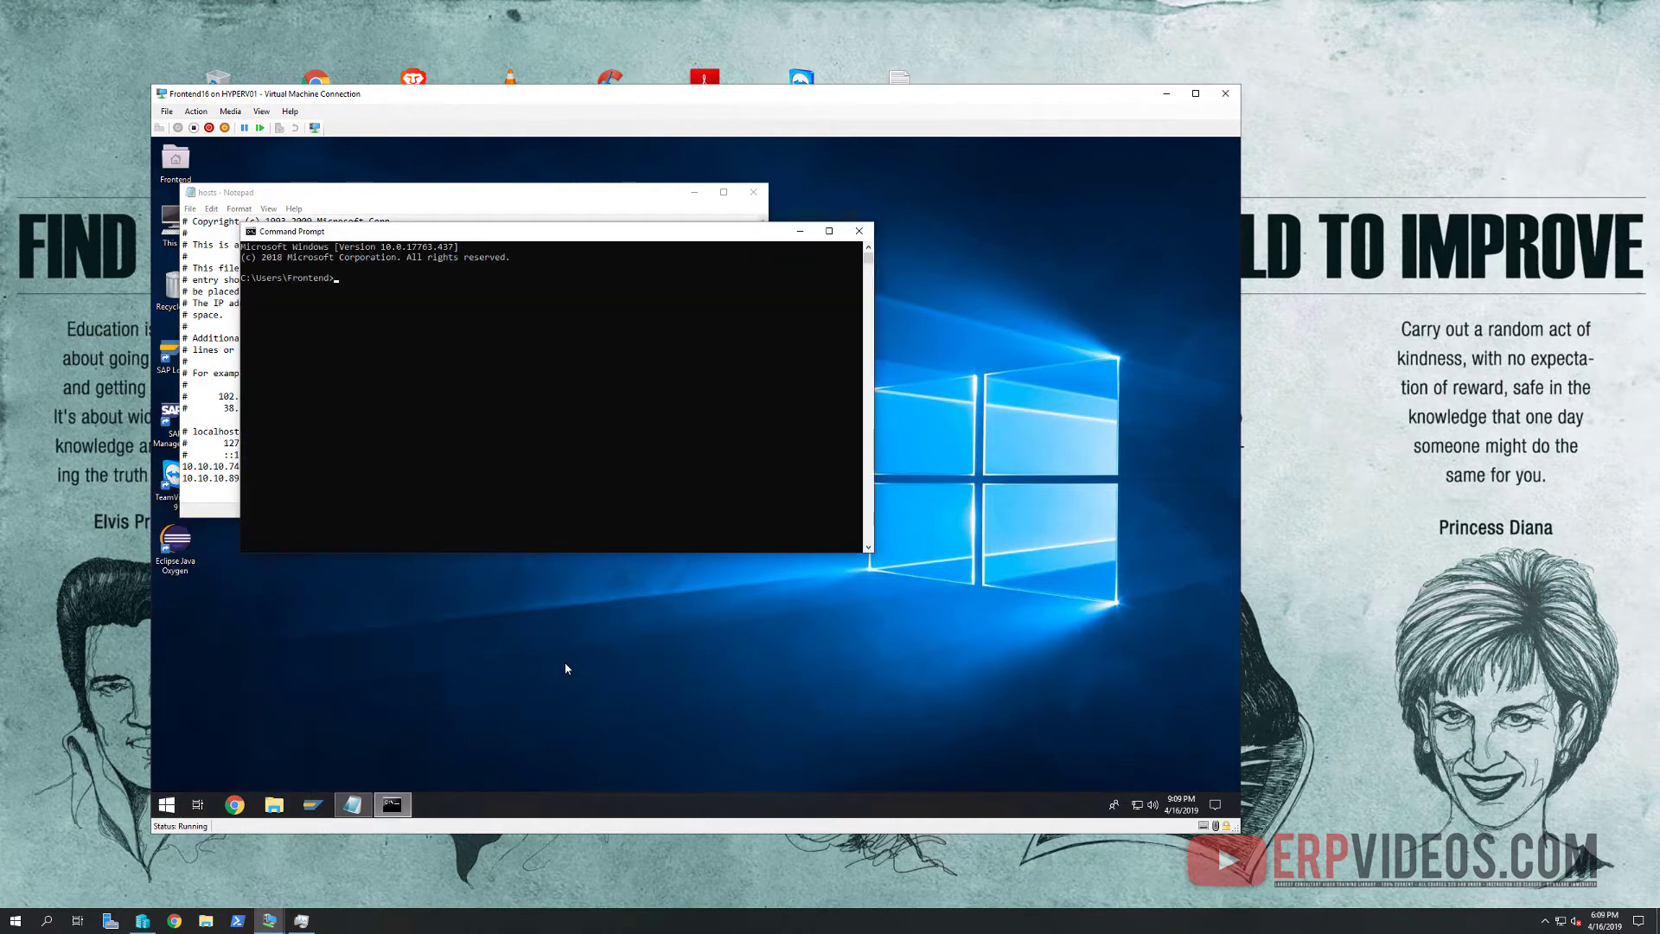
{"action": "type", "text": "ipconfig"}
{"action": "key", "text": "Return"}
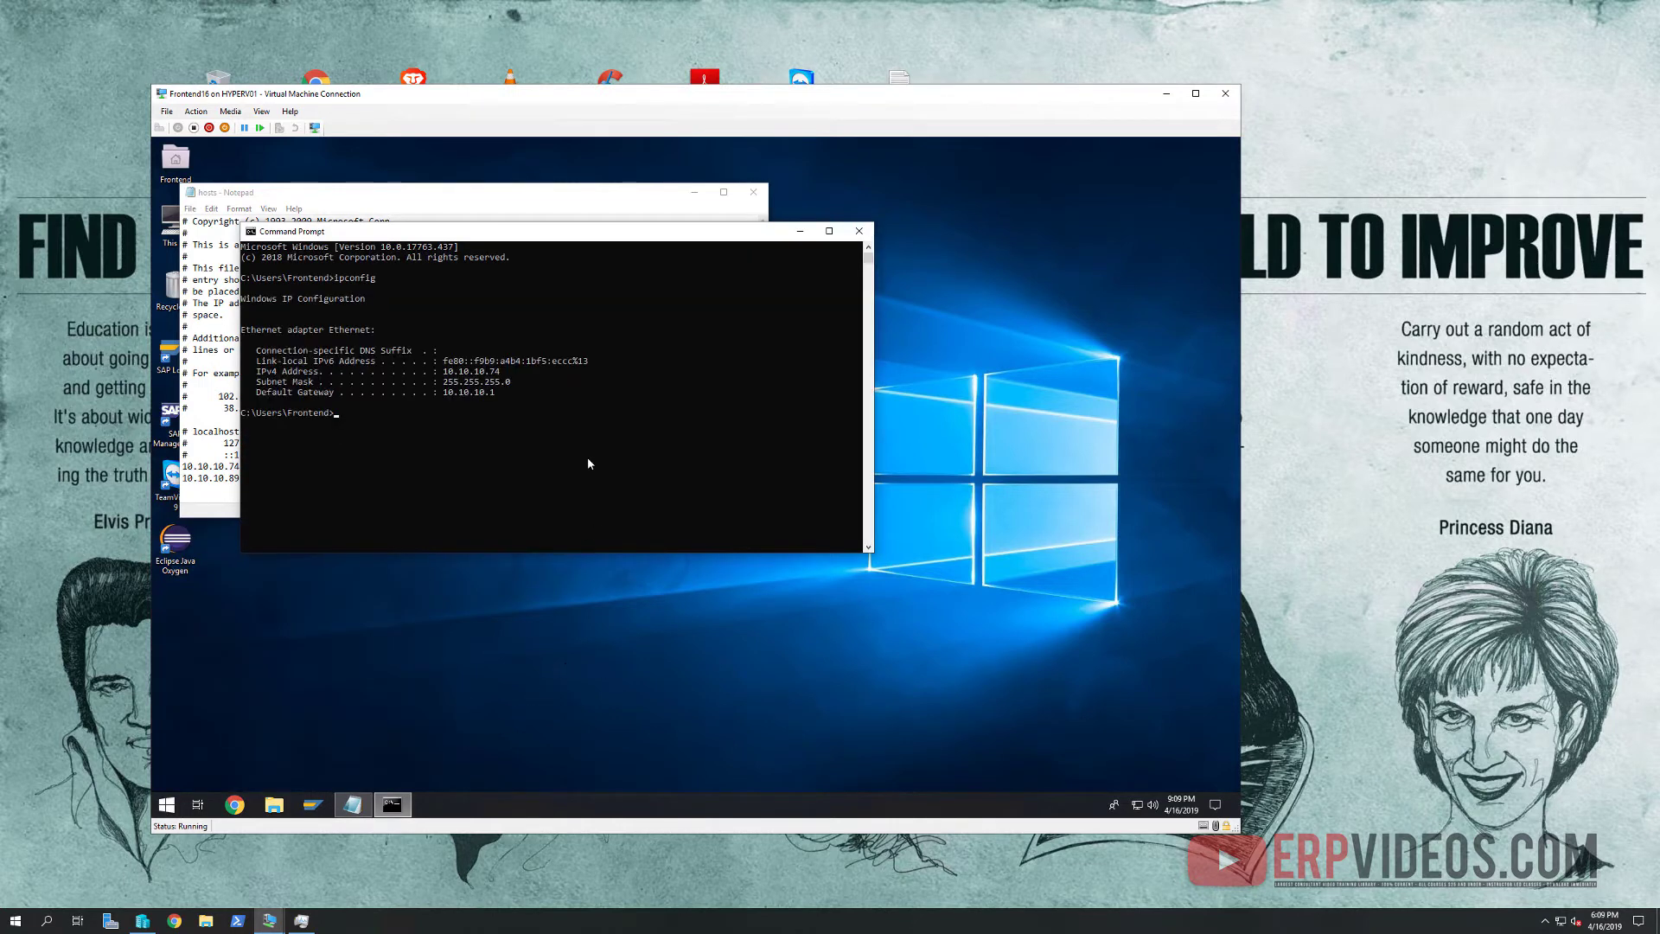
Compare the fe1610 and 1610ides addresses in the hosts file with the ipconfig output.
{"action": "left_click", "coordinate": [220, 465]}
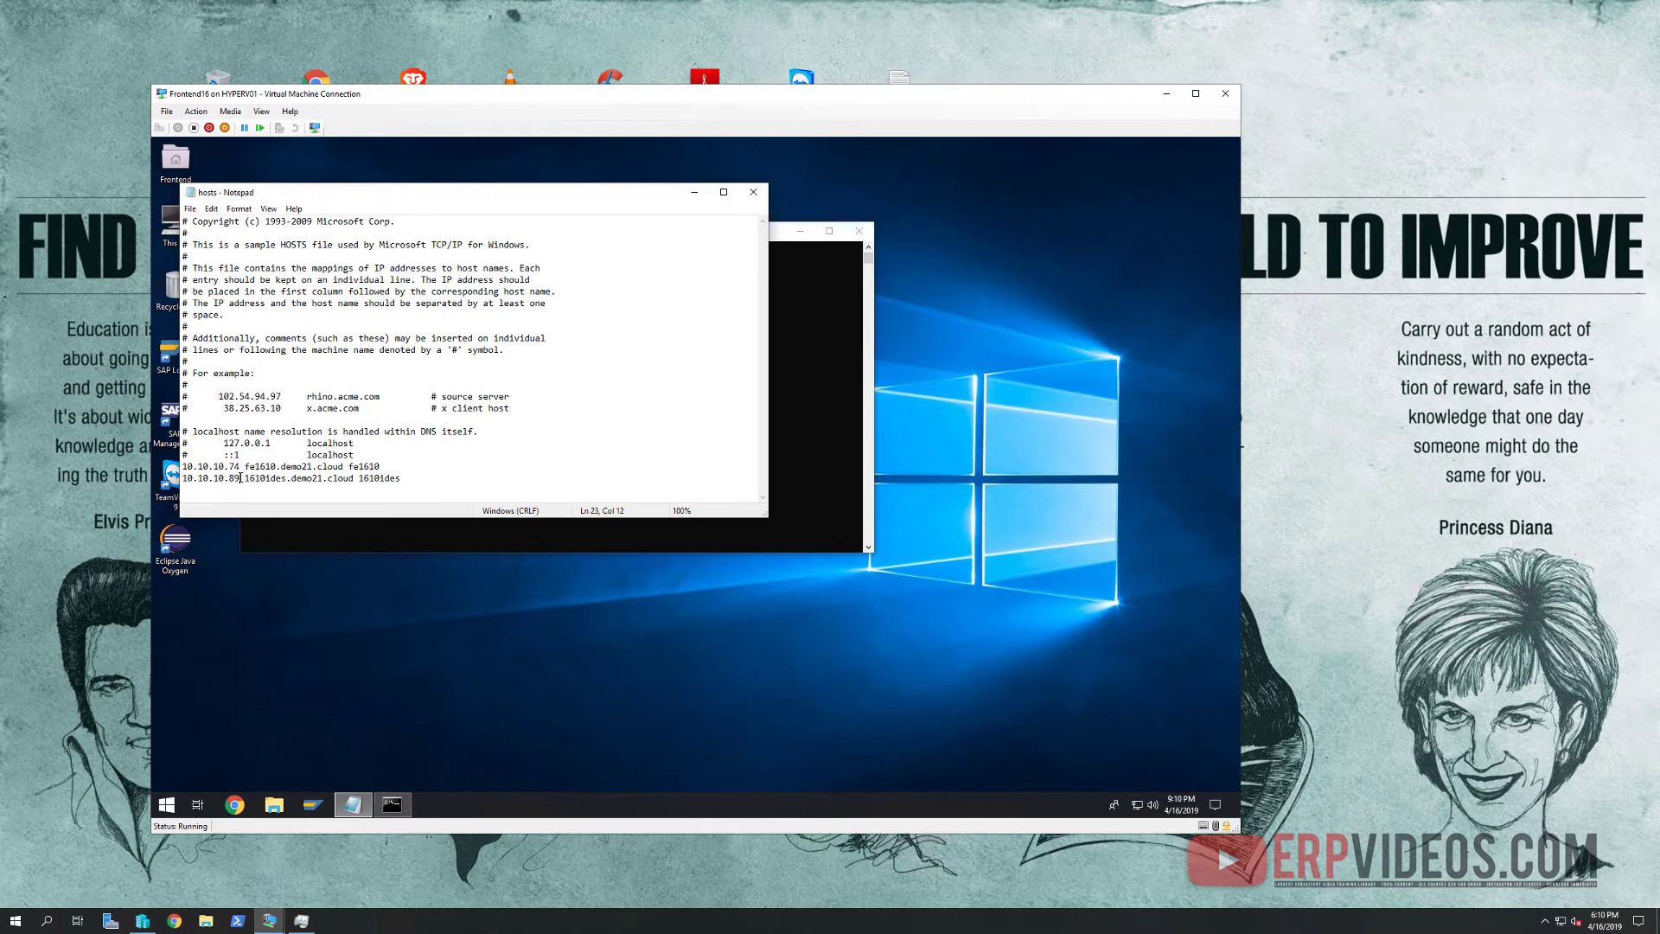
{"action": "left_click_drag", "start_coordinate": [241, 477], "coordinate": [198, 481]}
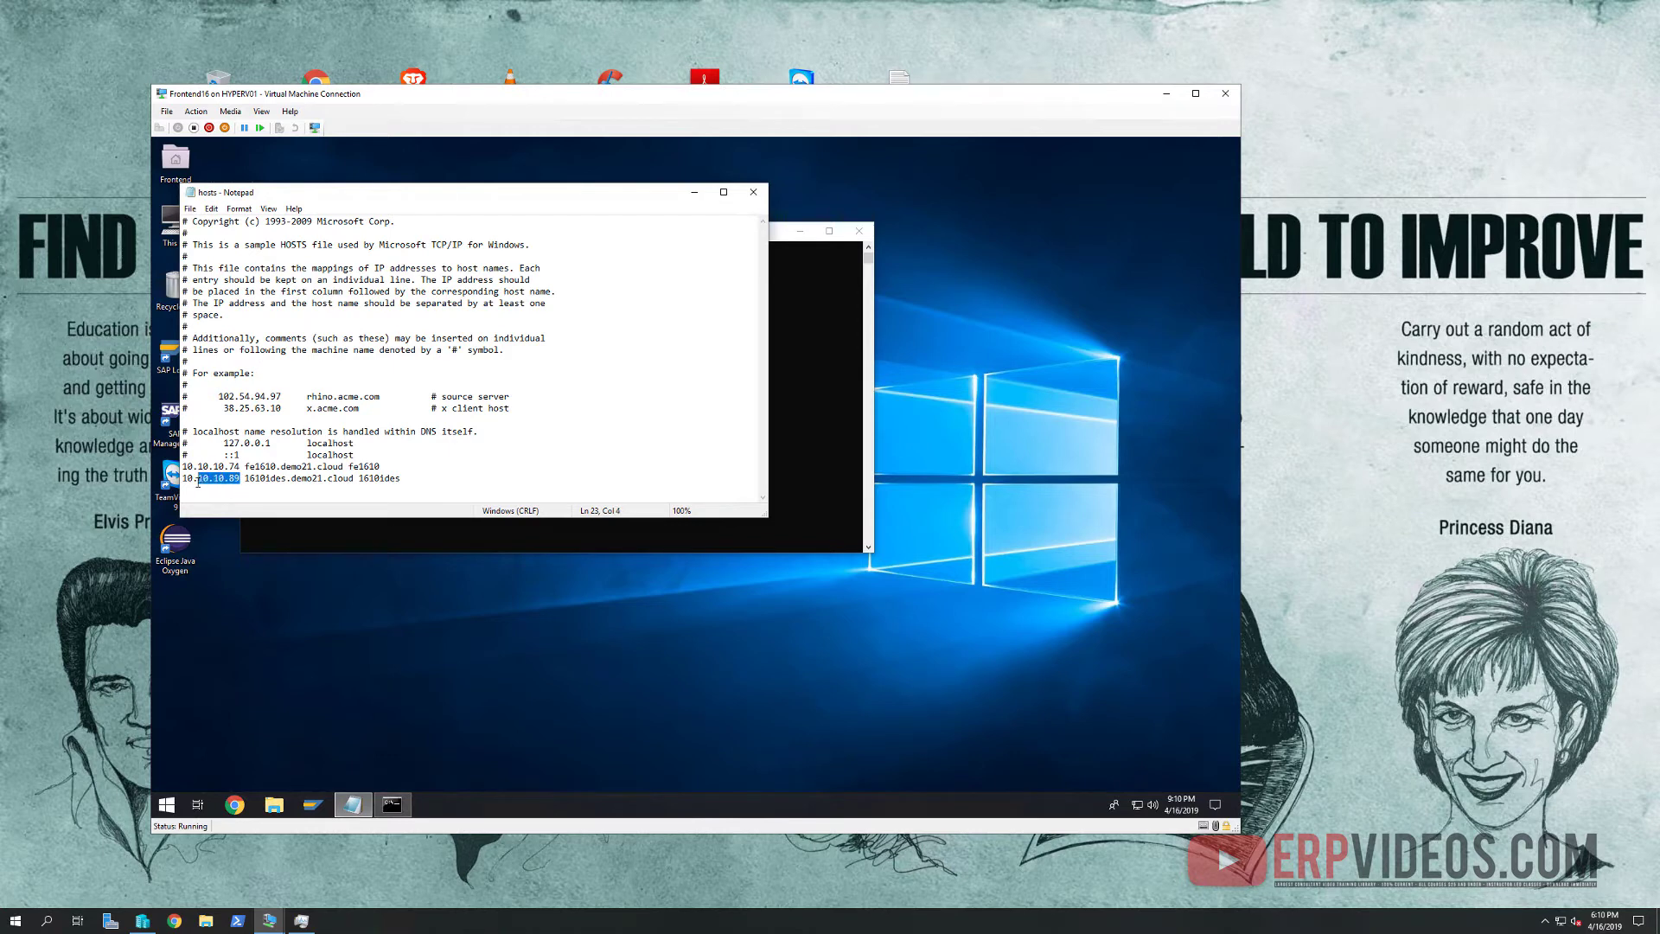
{"action": "left_click", "coordinate": [259, 467]}
{"action": "left_click", "coordinate": [804, 428]}
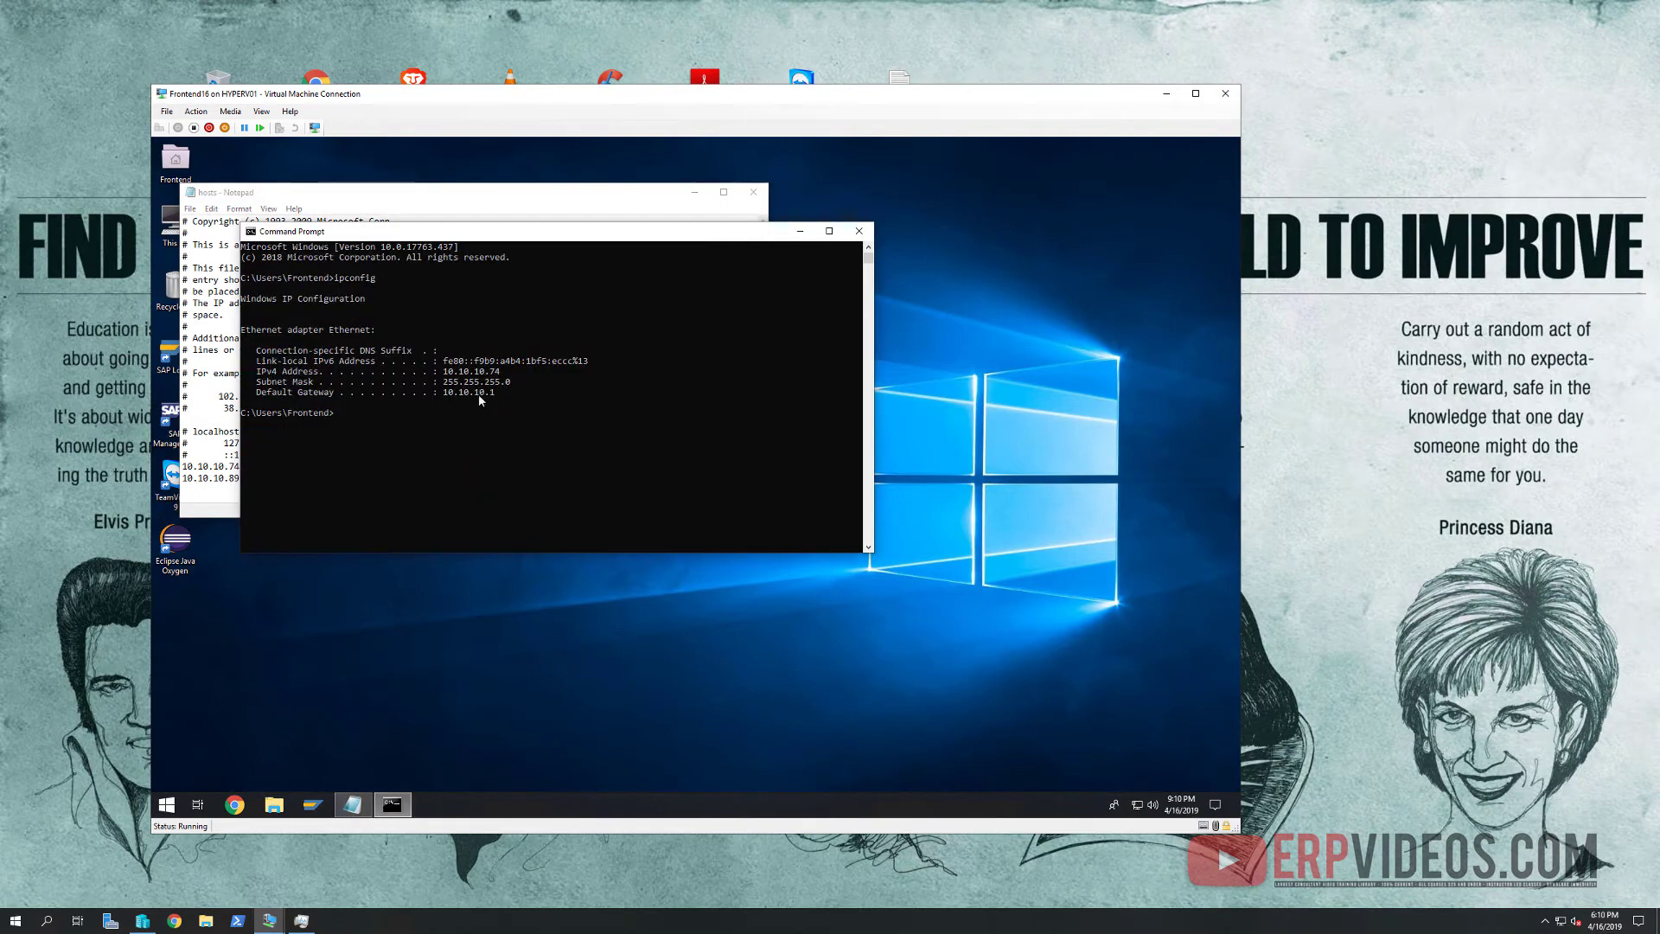
{"action": "left_click", "coordinate": [196, 465]}
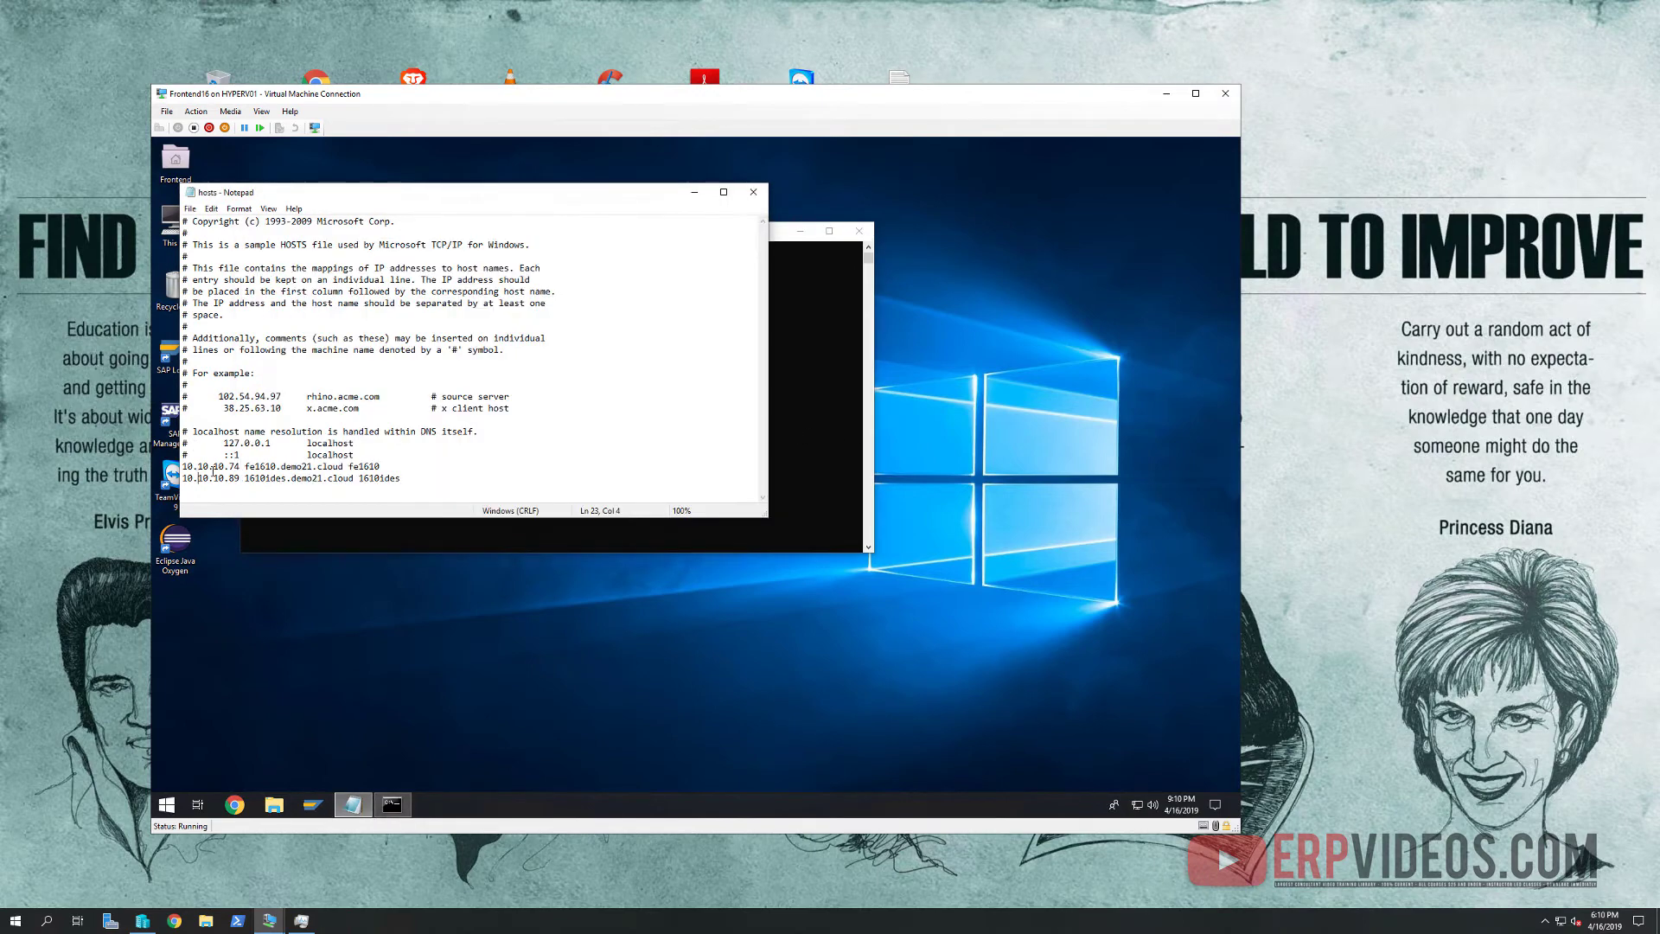
Close the hosts file and check SAP Systems in the SAP Management Console.
{"action": "left_click", "coordinate": [753, 192]}
{"action": "double_click", "coordinate": [174, 420]}
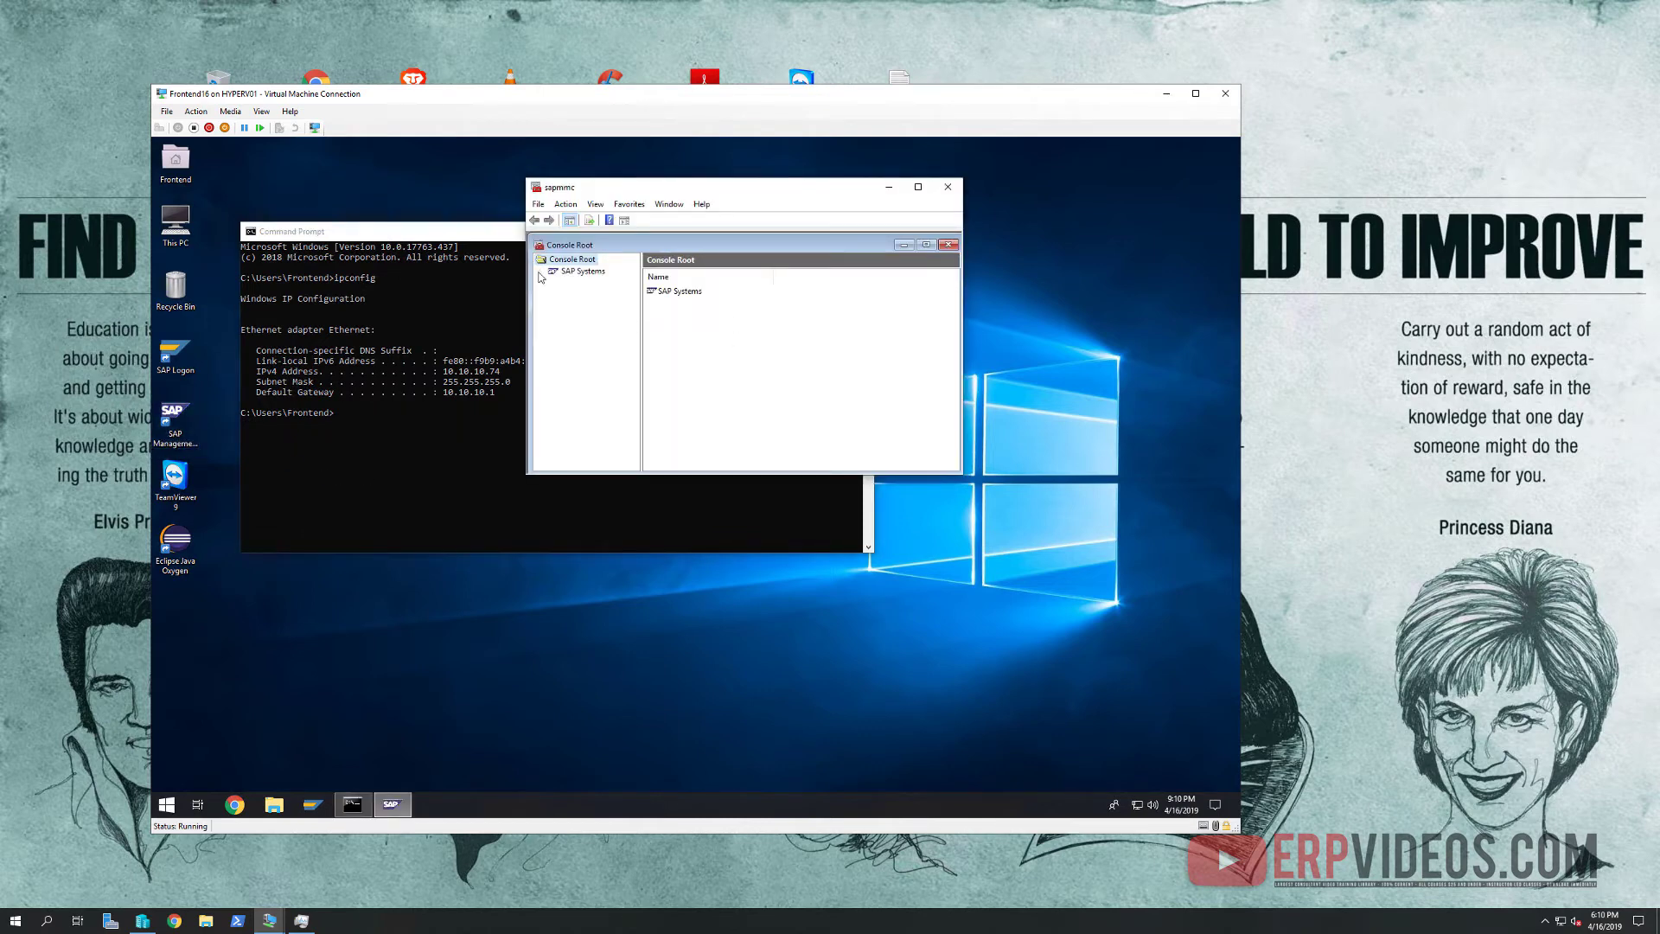
{"action": "left_click", "coordinate": [584, 271]}
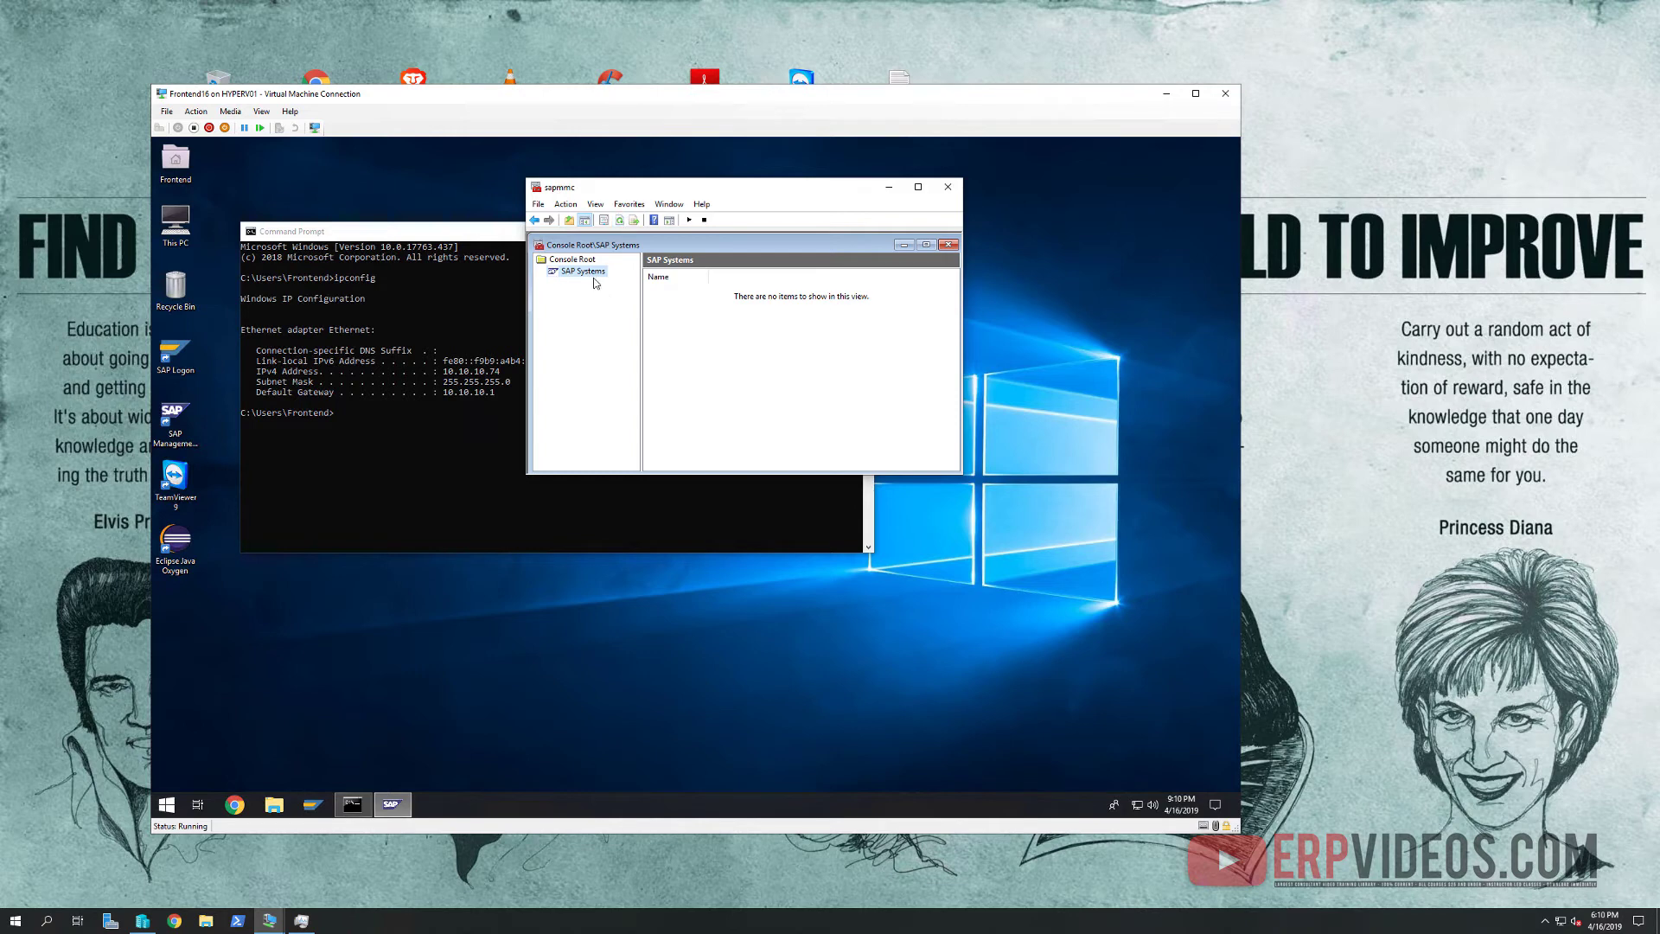
Open Windows Services in a wider window, sort by Log On As, and select the SAPHE4_00 service.
{"action": "left_click", "coordinate": [166, 806]}
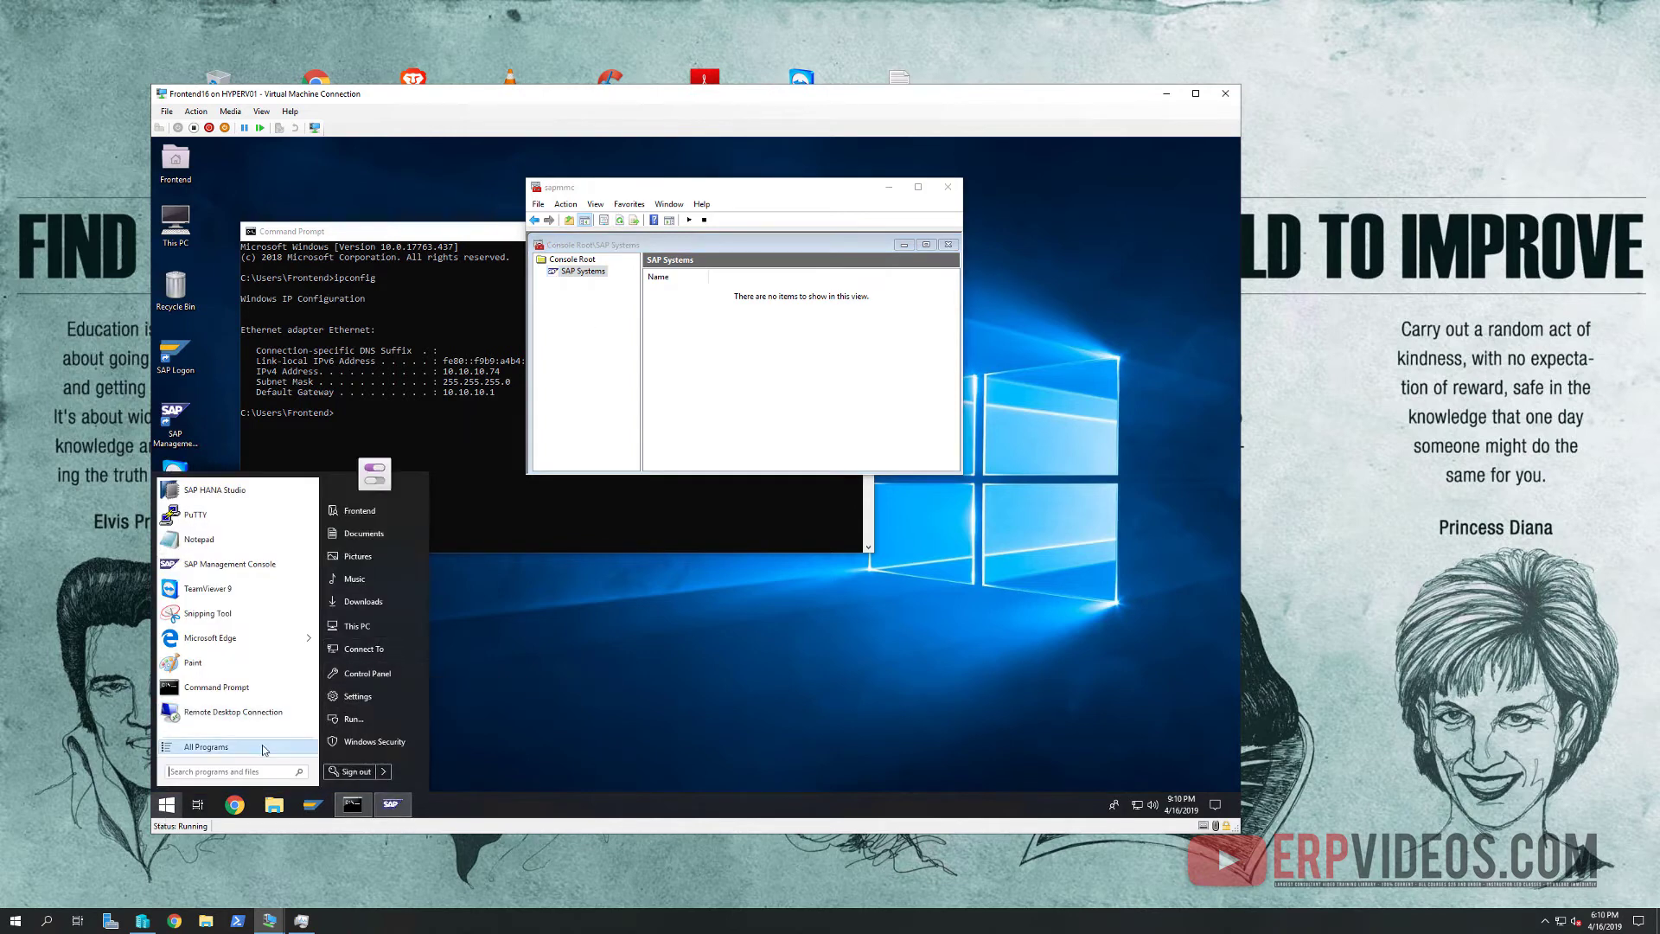
{"action": "type", "text": "serv"}
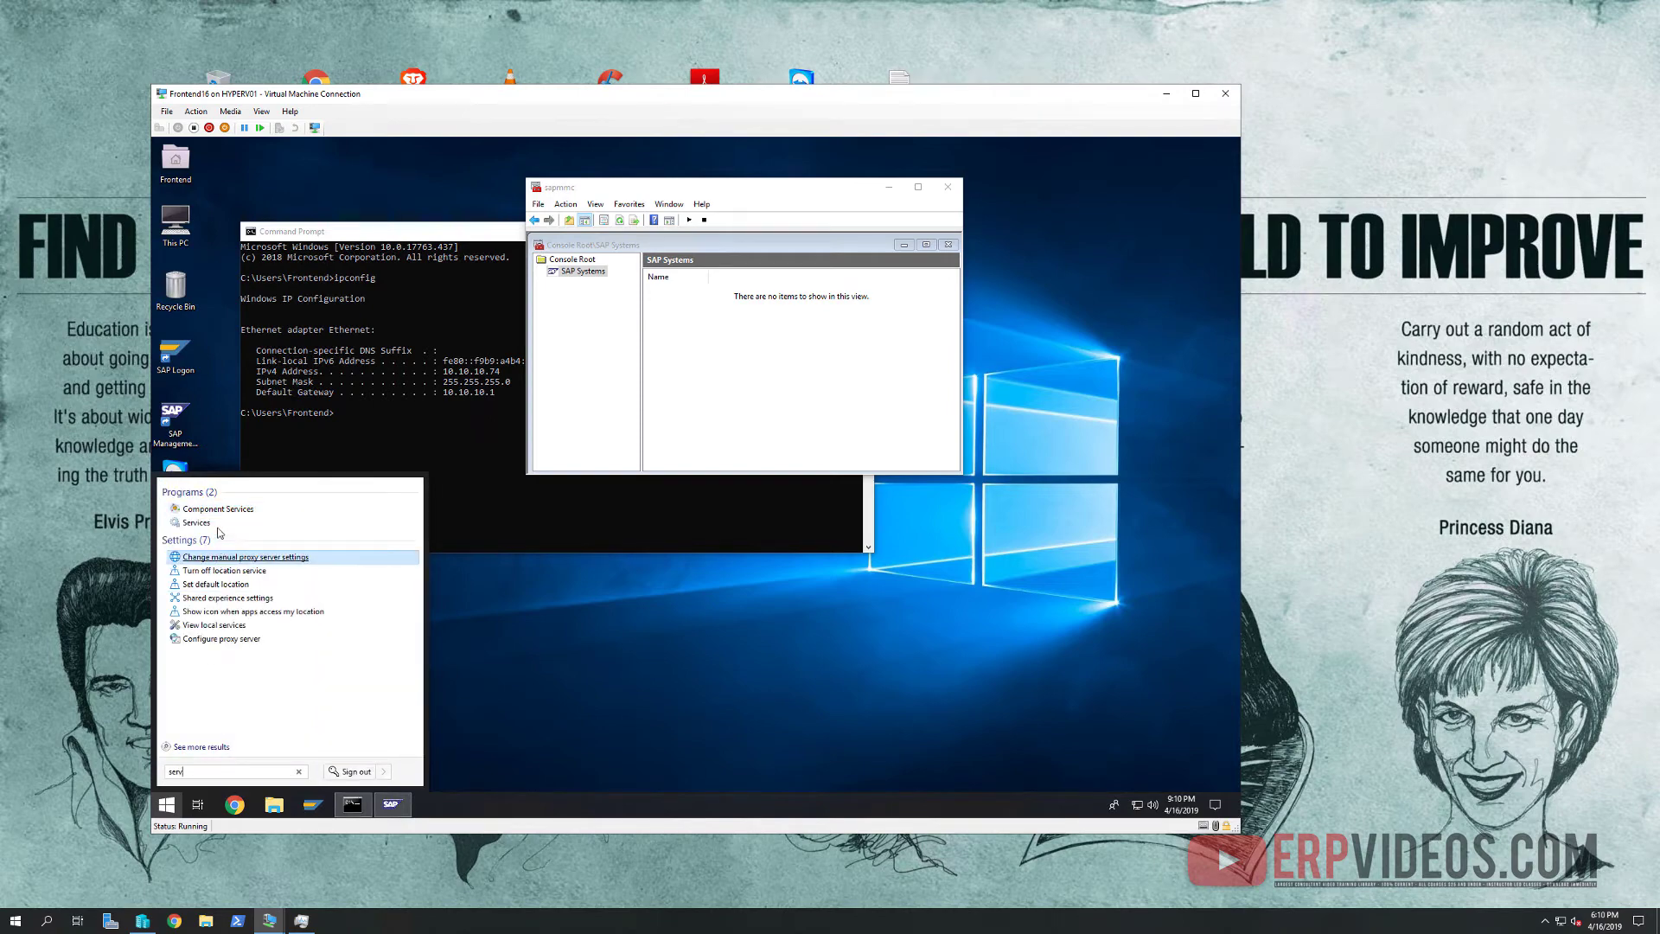
{"action": "left_click", "coordinate": [217, 527]}
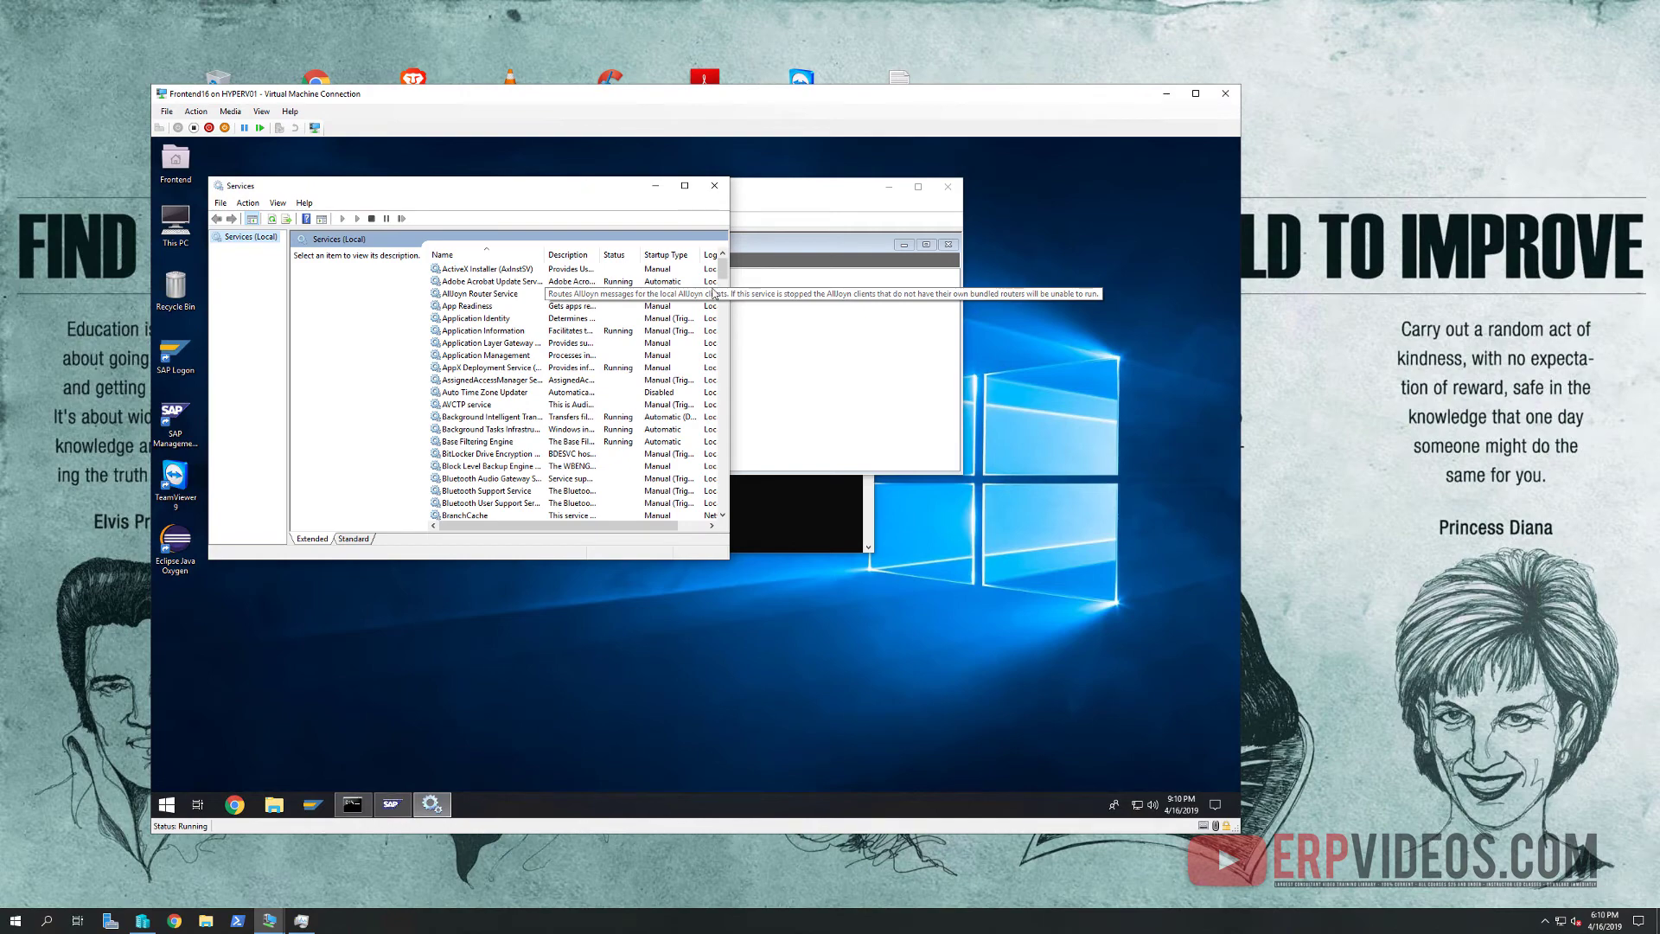
{"action": "left_click_drag", "start_coordinate": [728, 275], "coordinate": [963, 289]}
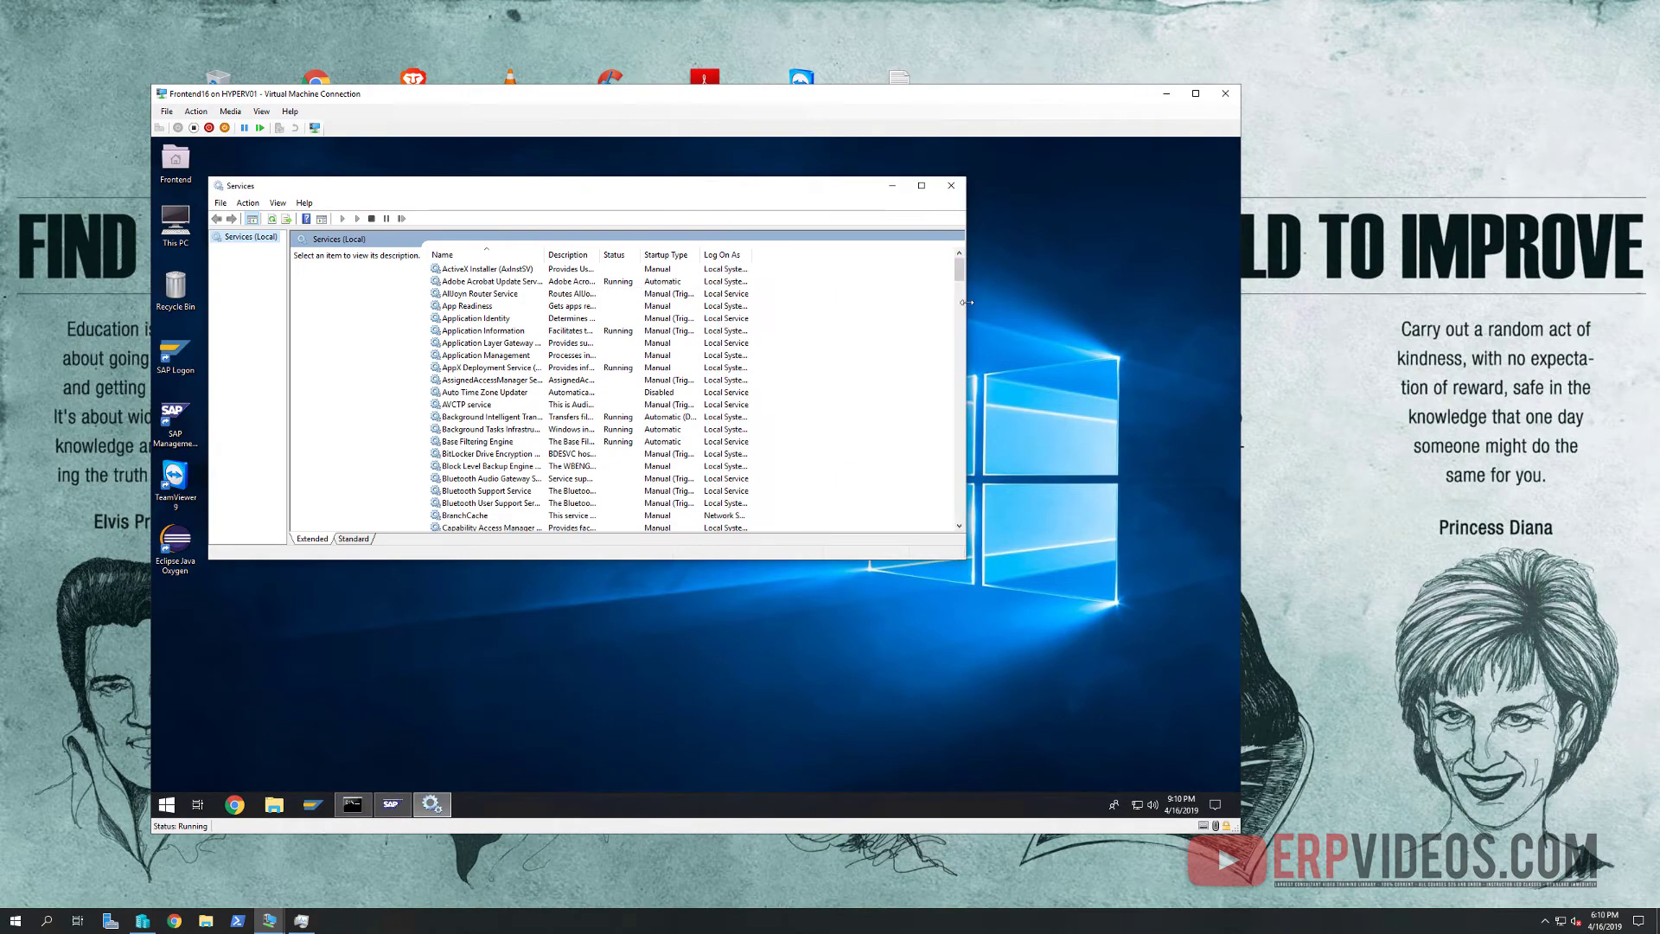
{"action": "left_click", "coordinate": [723, 255]}
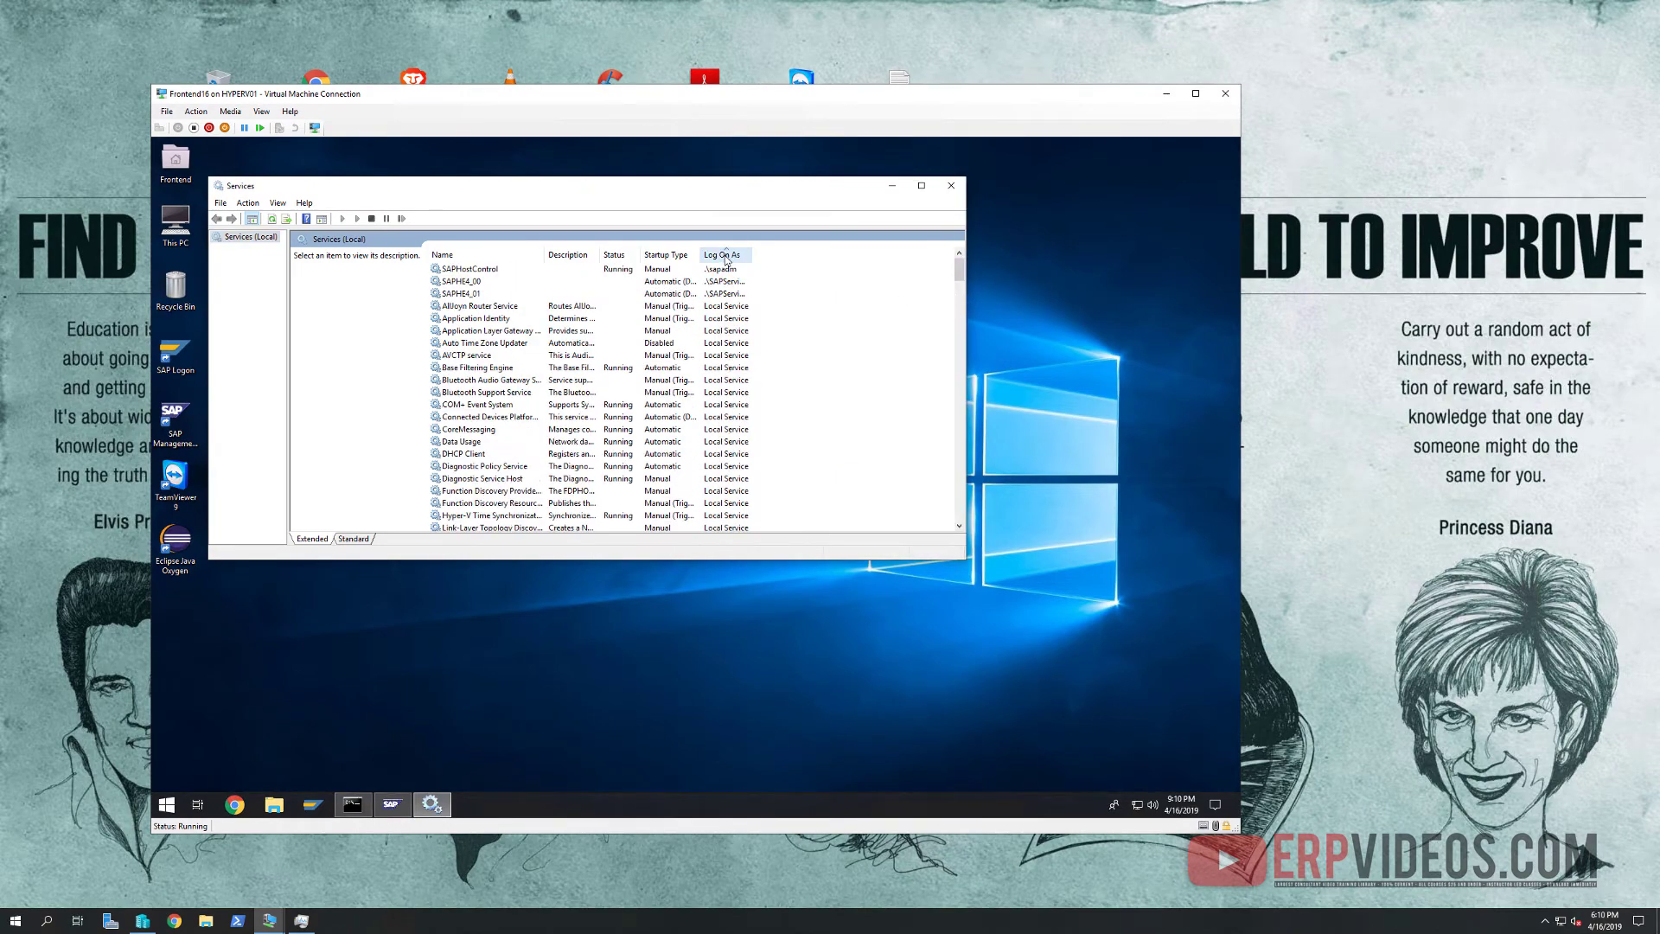
{"action": "left_click", "coordinate": [606, 283]}
{"action": "left_click", "coordinate": [468, 295]}
{"action": "left_click", "coordinate": [477, 284]}
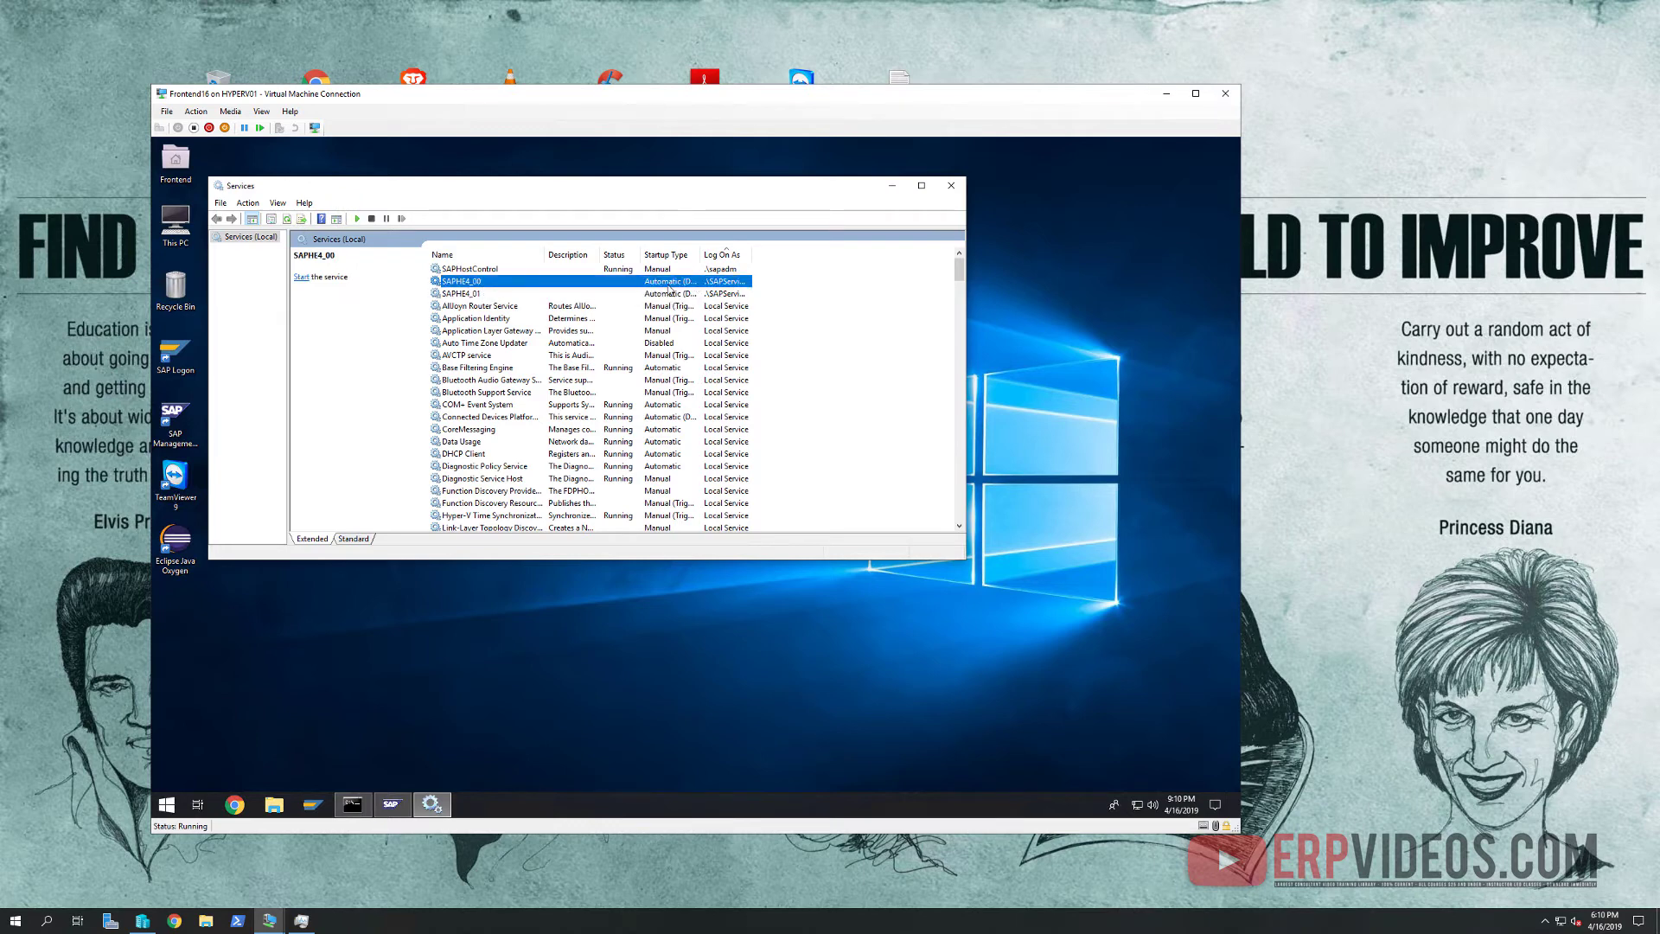
Set the SAPHE4_00 service's startup type to Automatic and start the service.
{"action": "double_click", "coordinate": [484, 283]}
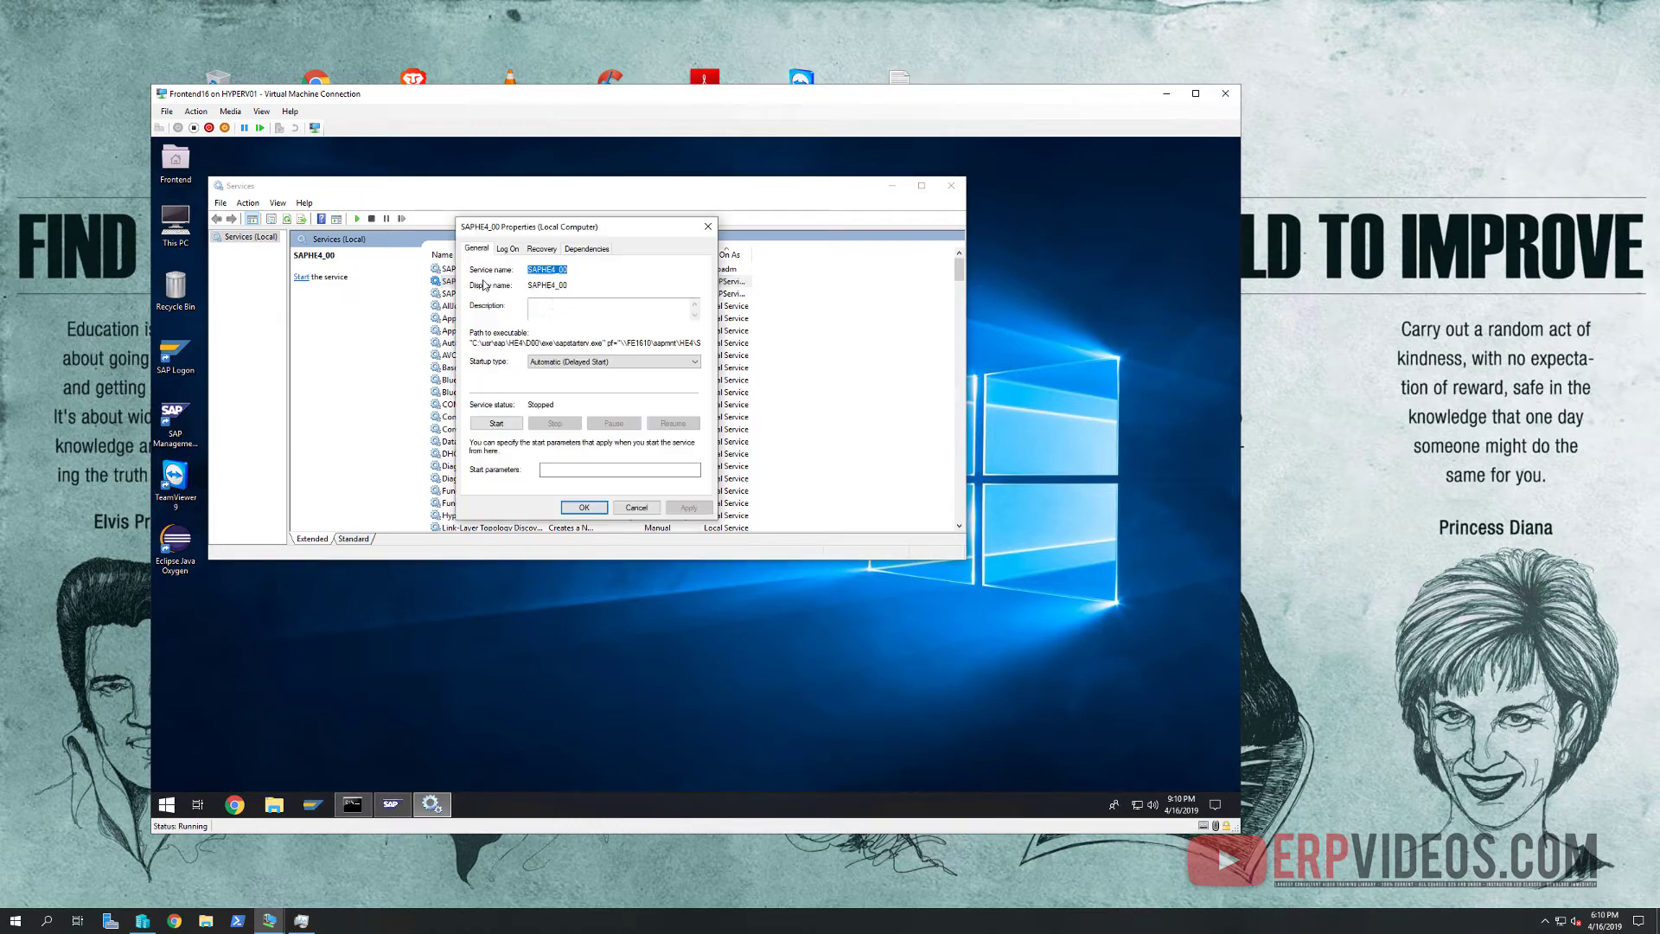
{"action": "left_click", "coordinate": [572, 363]}
{"action": "left_click", "coordinate": [567, 385]}
{"action": "left_click", "coordinate": [688, 508]}
{"action": "left_click", "coordinate": [496, 423]}
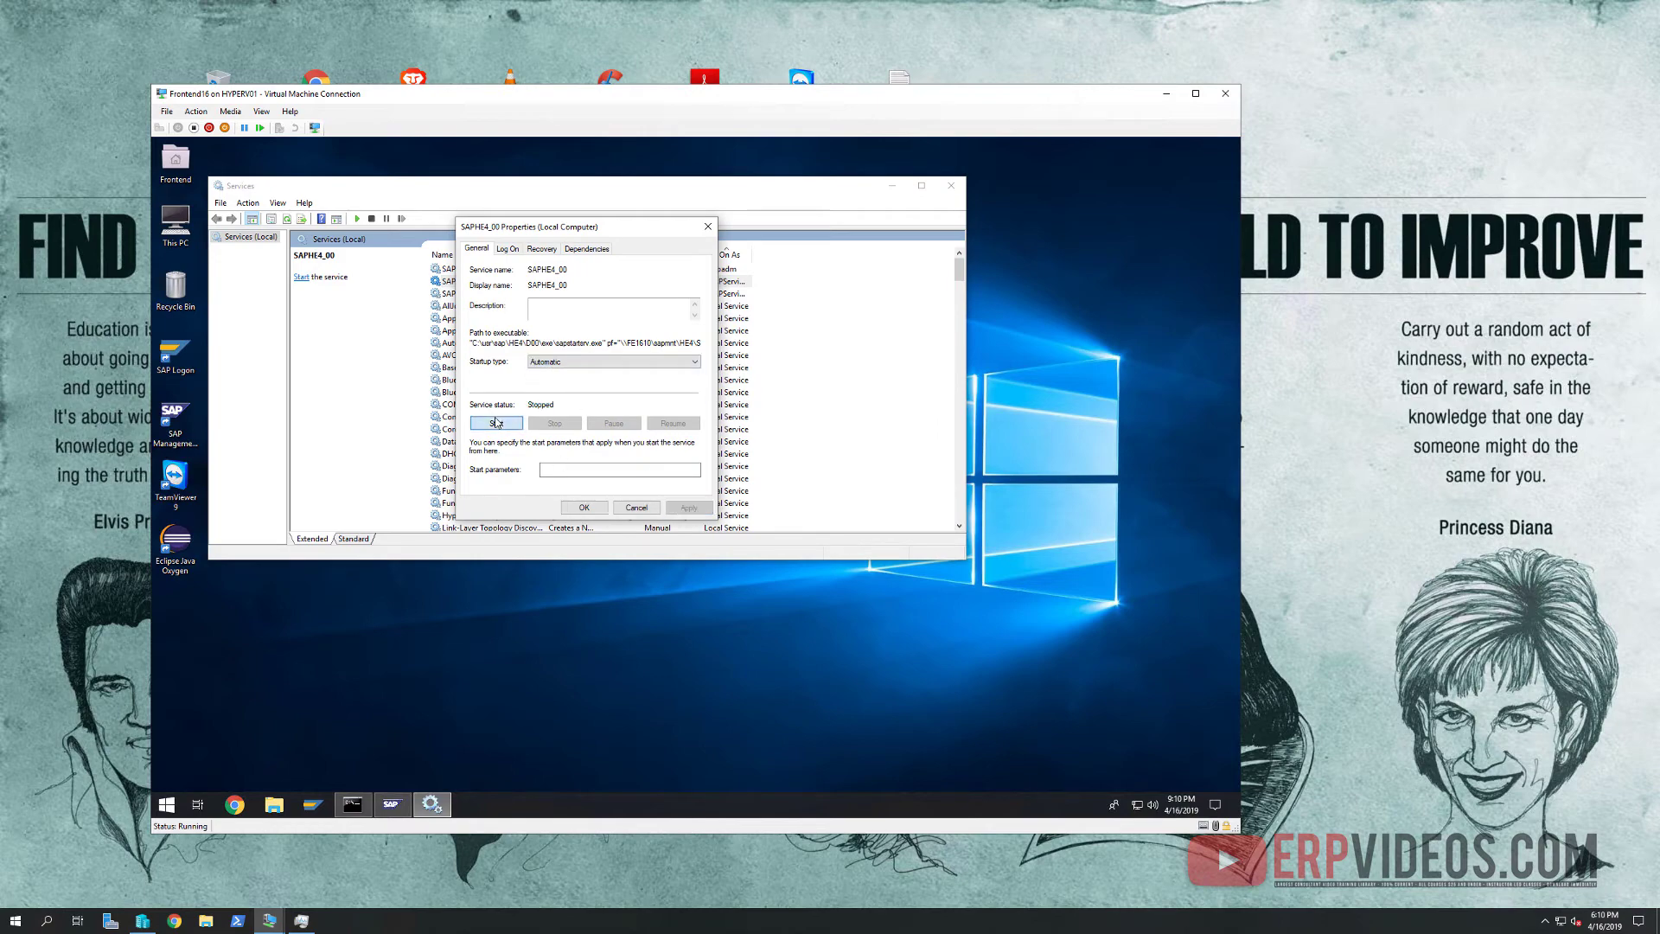
{"action": "left_click", "coordinate": [585, 509]}
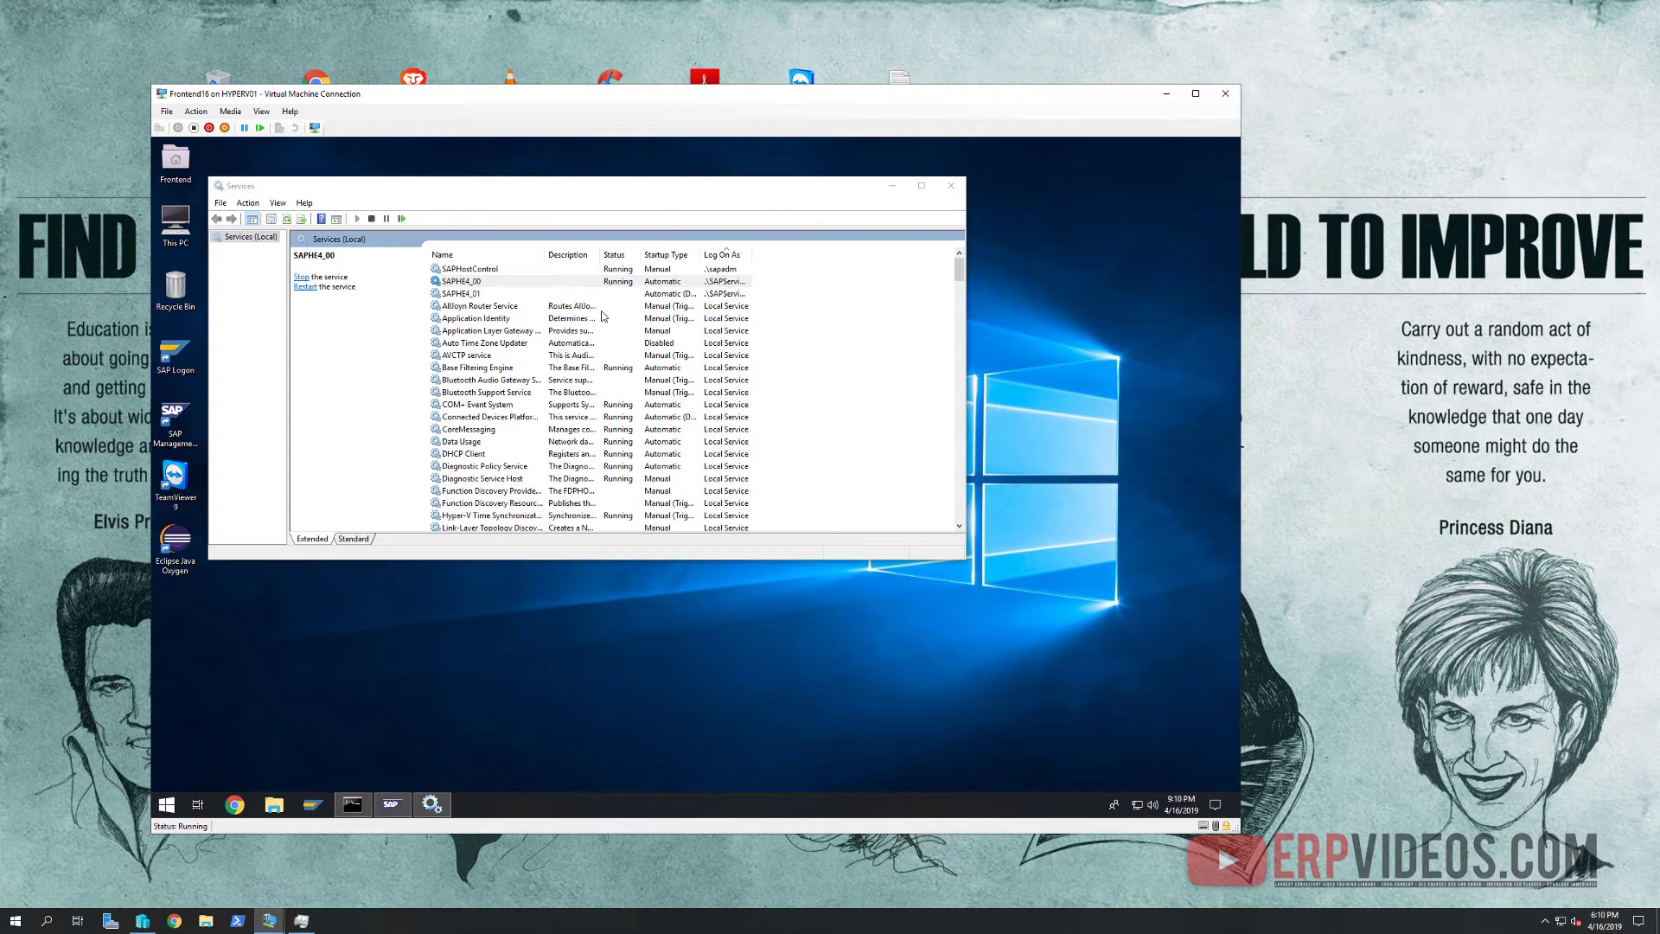
Set the SAPHE4_01 service's startup type to Automatic, start the service, and close Services.
{"action": "double_click", "coordinate": [650, 294]}
{"action": "left_click", "coordinate": [591, 367]}
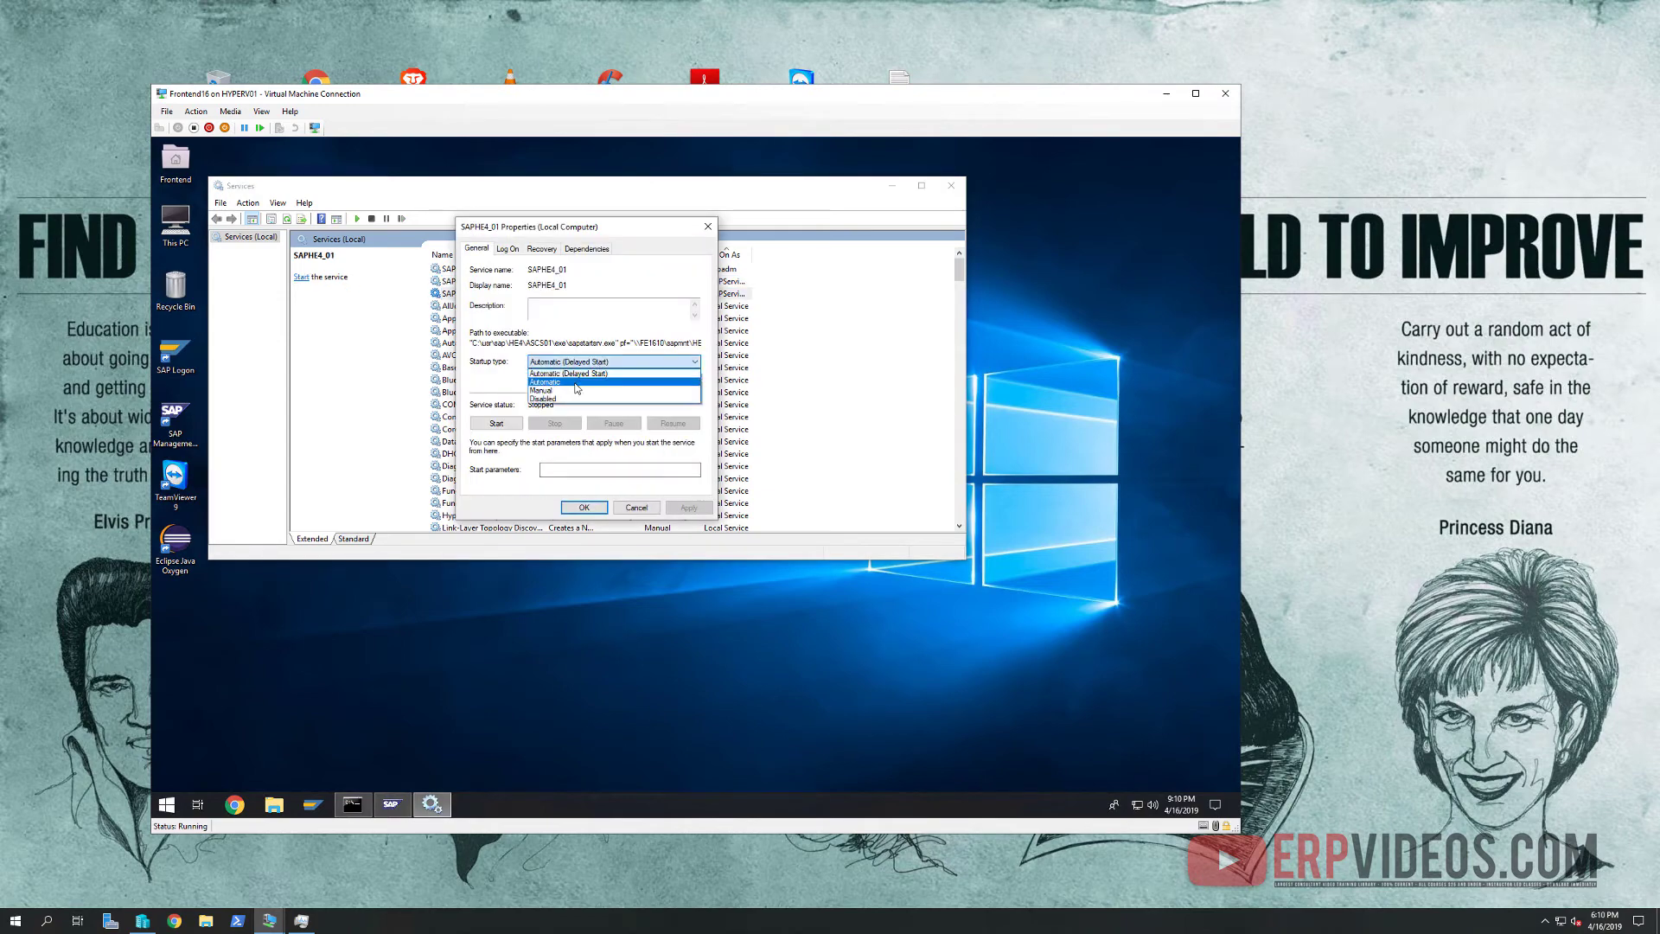
{"action": "left_click", "coordinate": [579, 384]}
{"action": "left_click", "coordinate": [688, 508]}
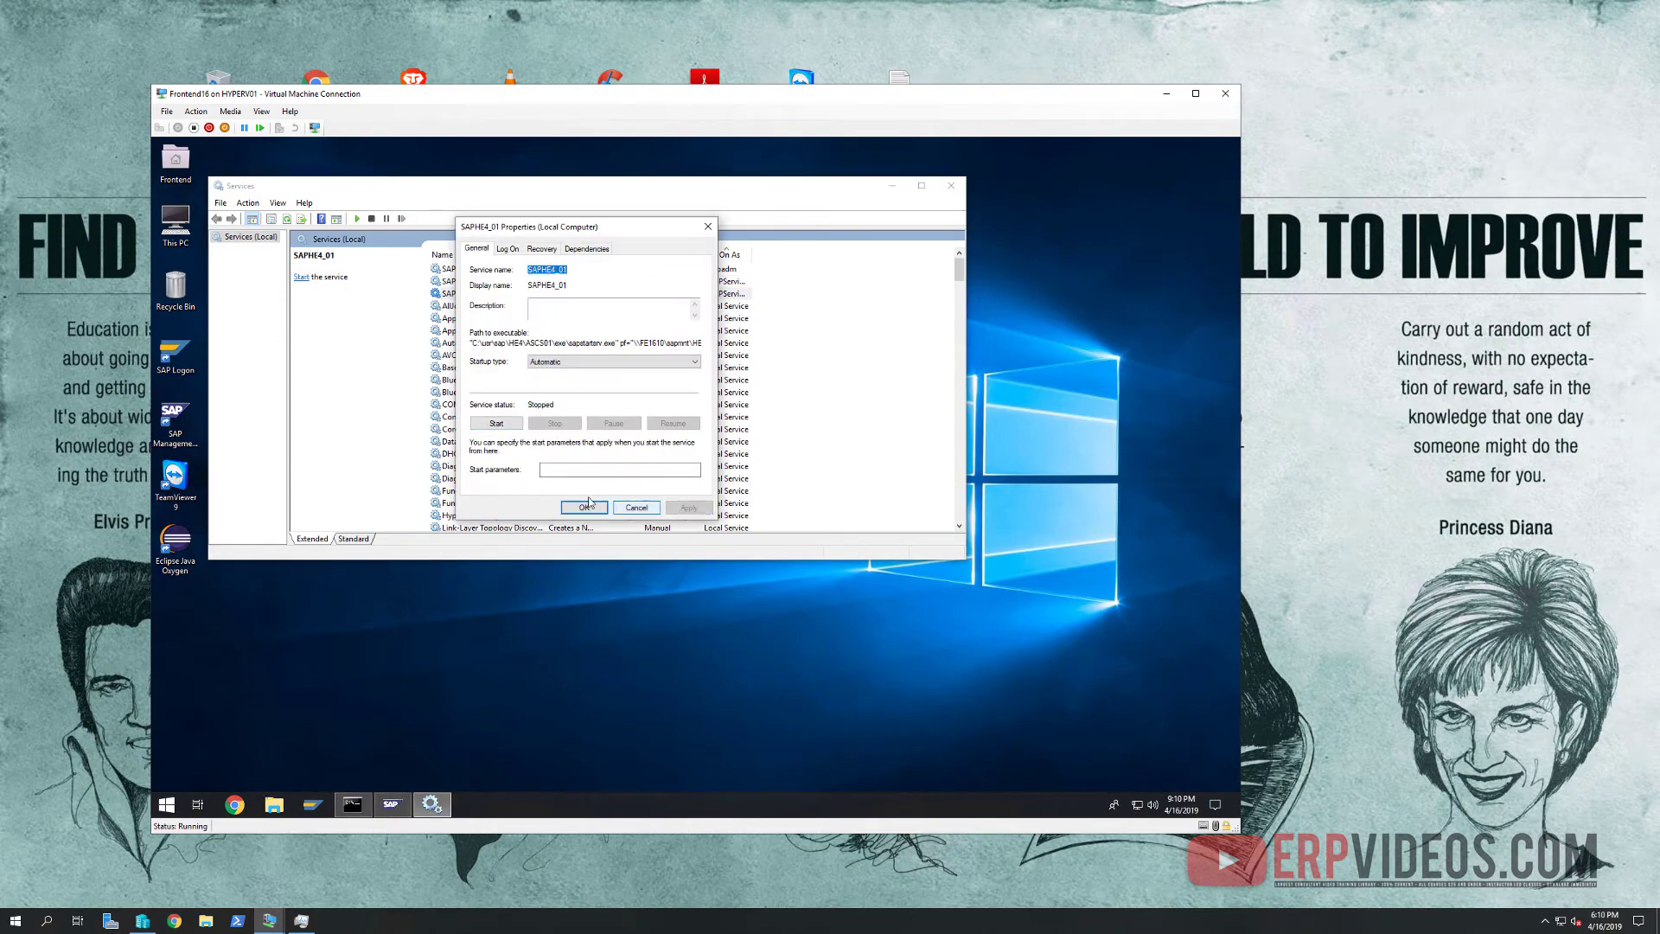
{"action": "left_click", "coordinate": [493, 429]}
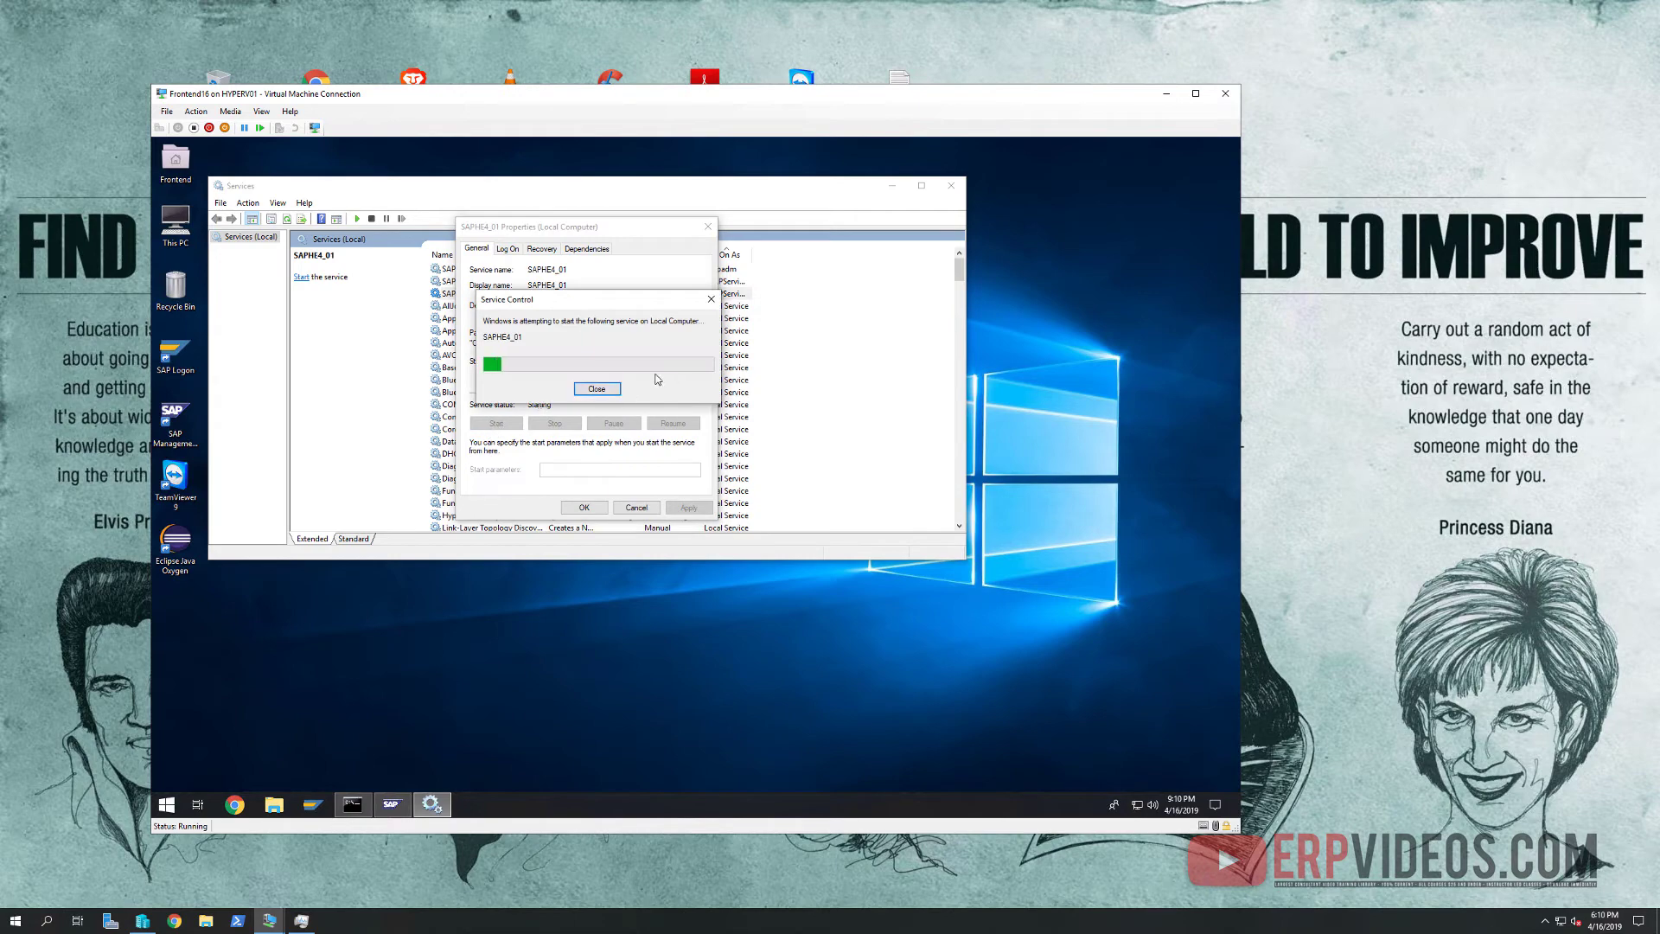
{"action": "left_click", "coordinate": [584, 507]}
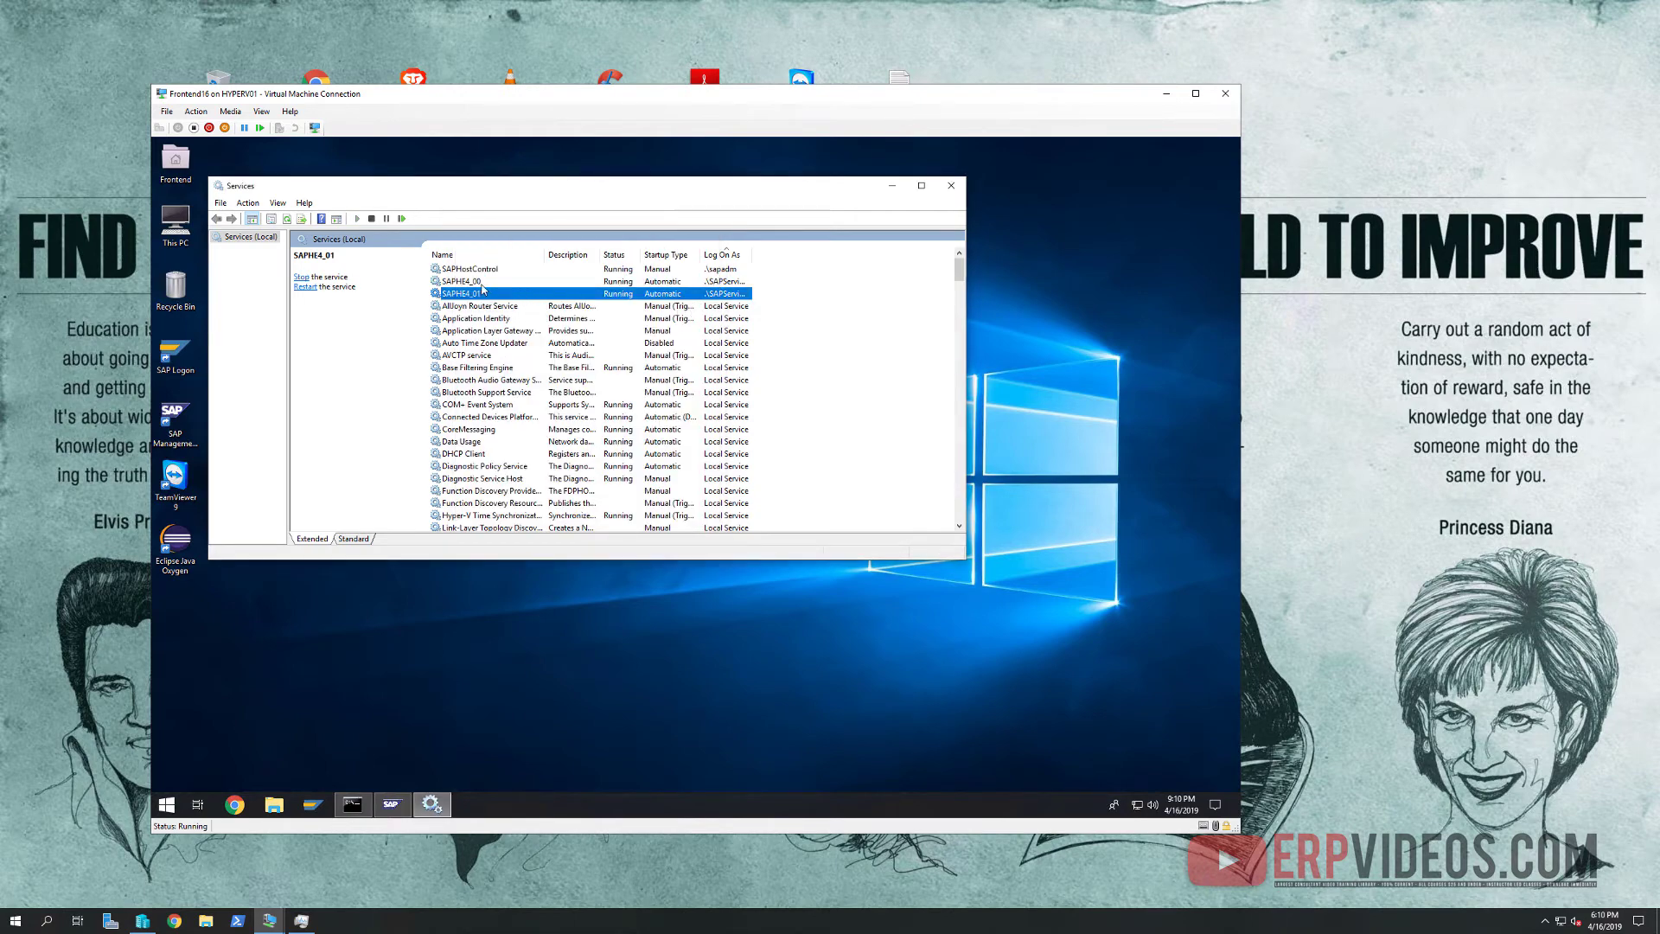
{"action": "left_click", "coordinate": [648, 269]}
{"action": "left_click", "coordinate": [951, 185]}
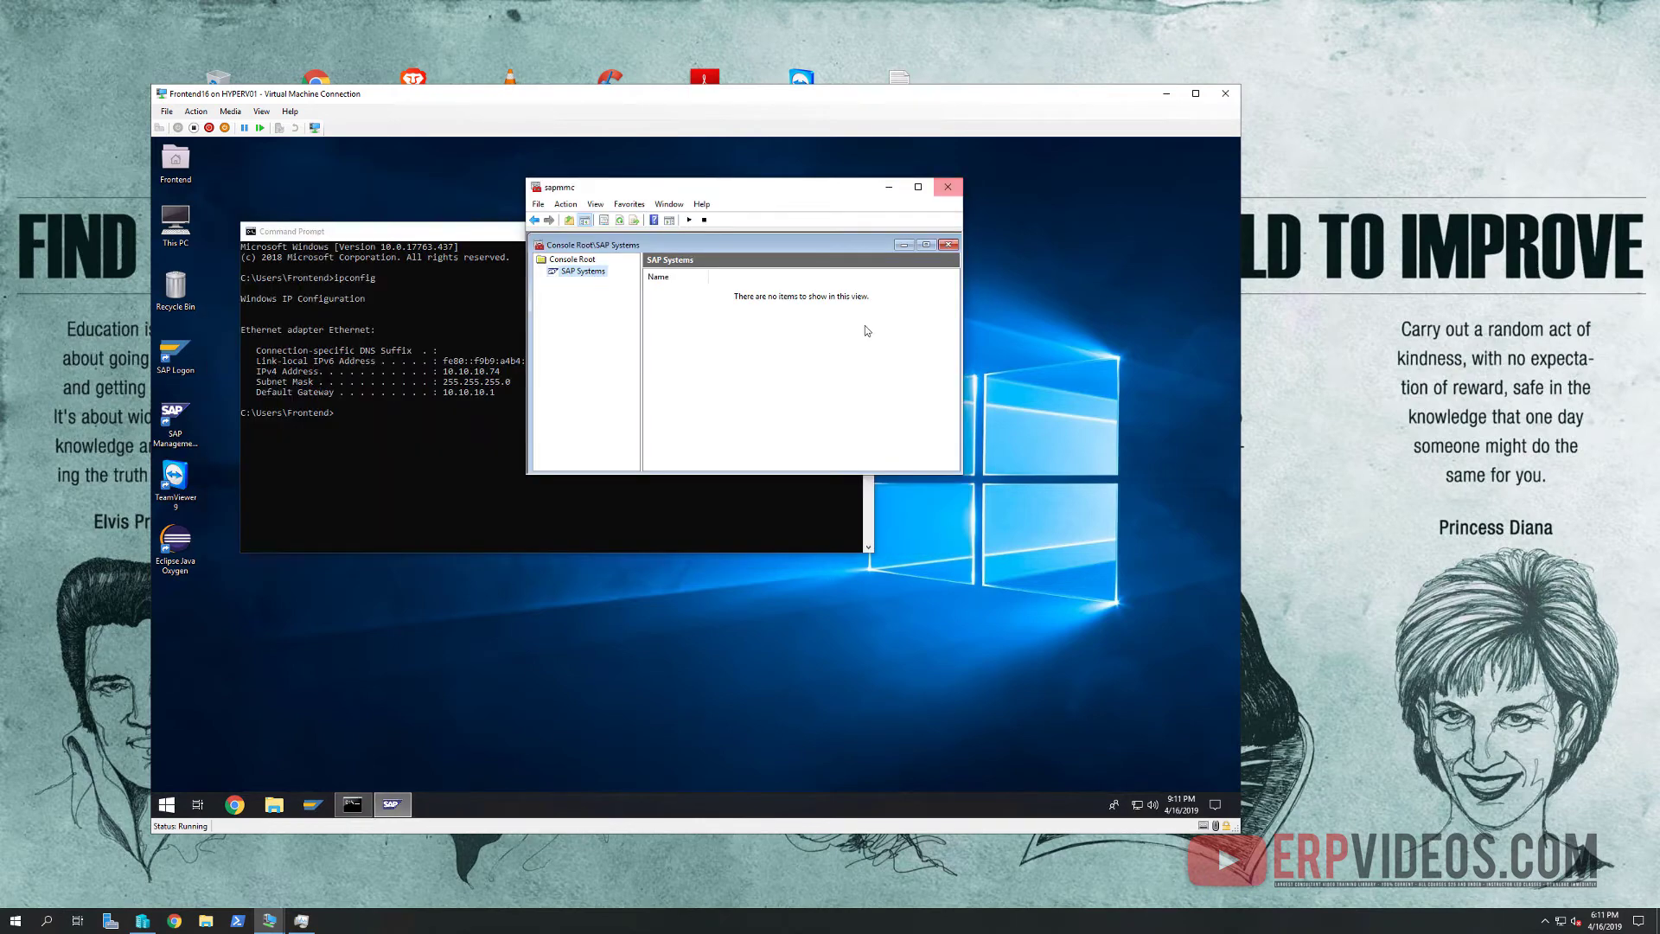
Close the SAP Management Console without saving its settings, reopen it, and list the HE4 system's instances.
{"action": "left_click", "coordinate": [947, 187]}
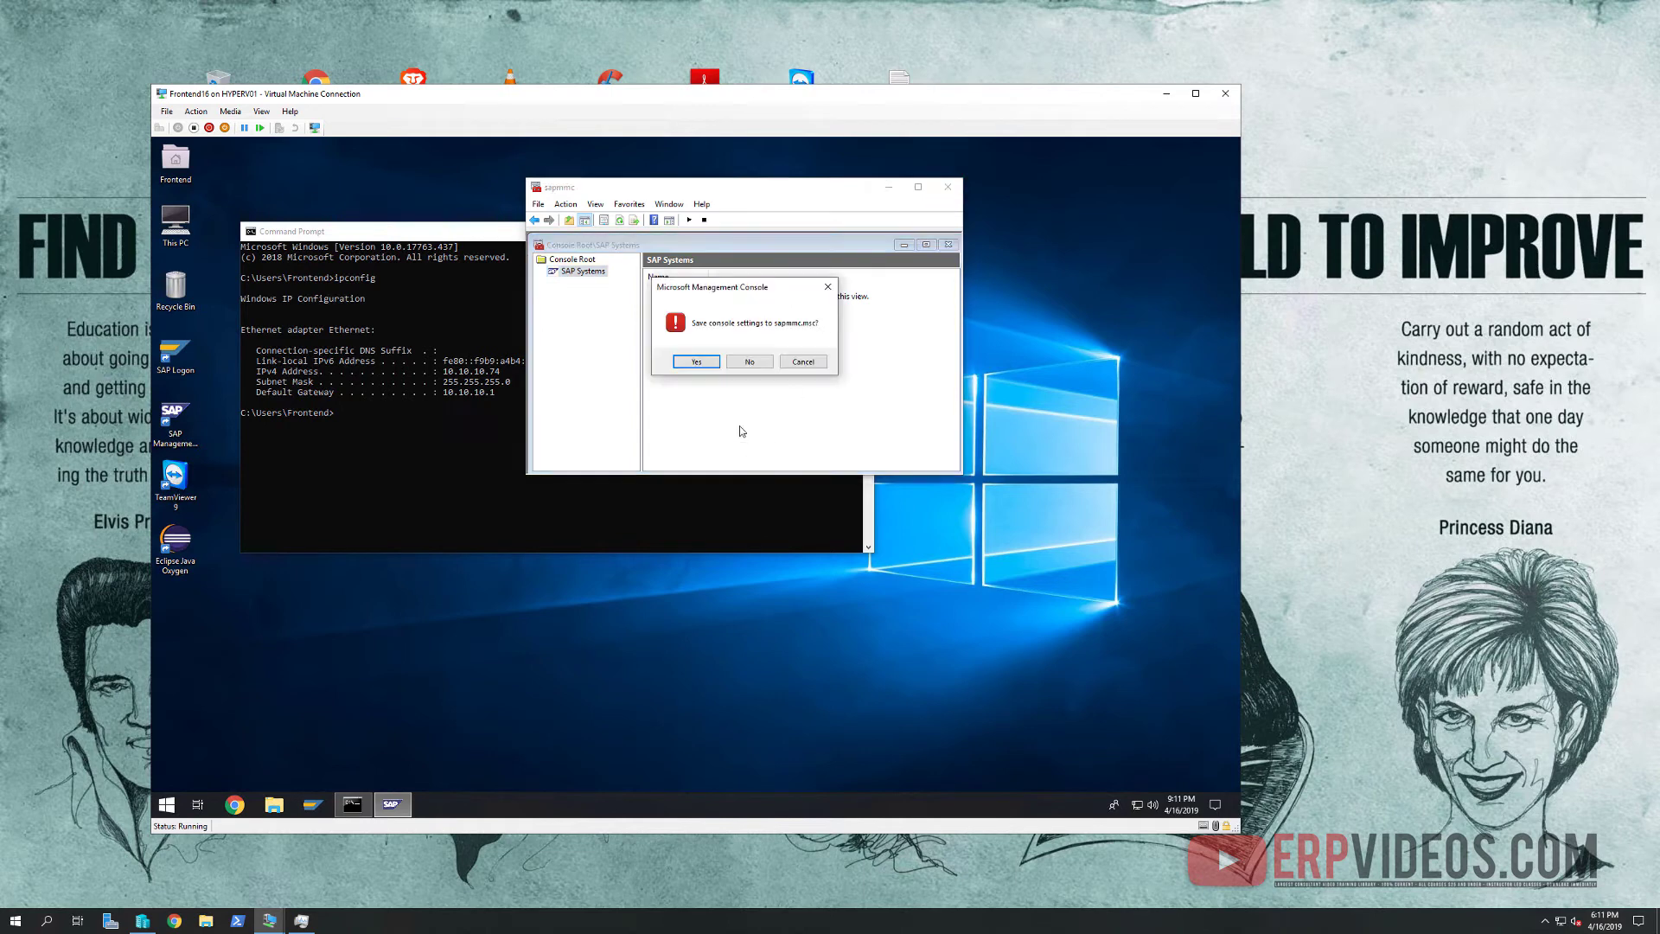
{"action": "left_click", "coordinate": [739, 365]}
{"action": "double_click", "coordinate": [172, 418]}
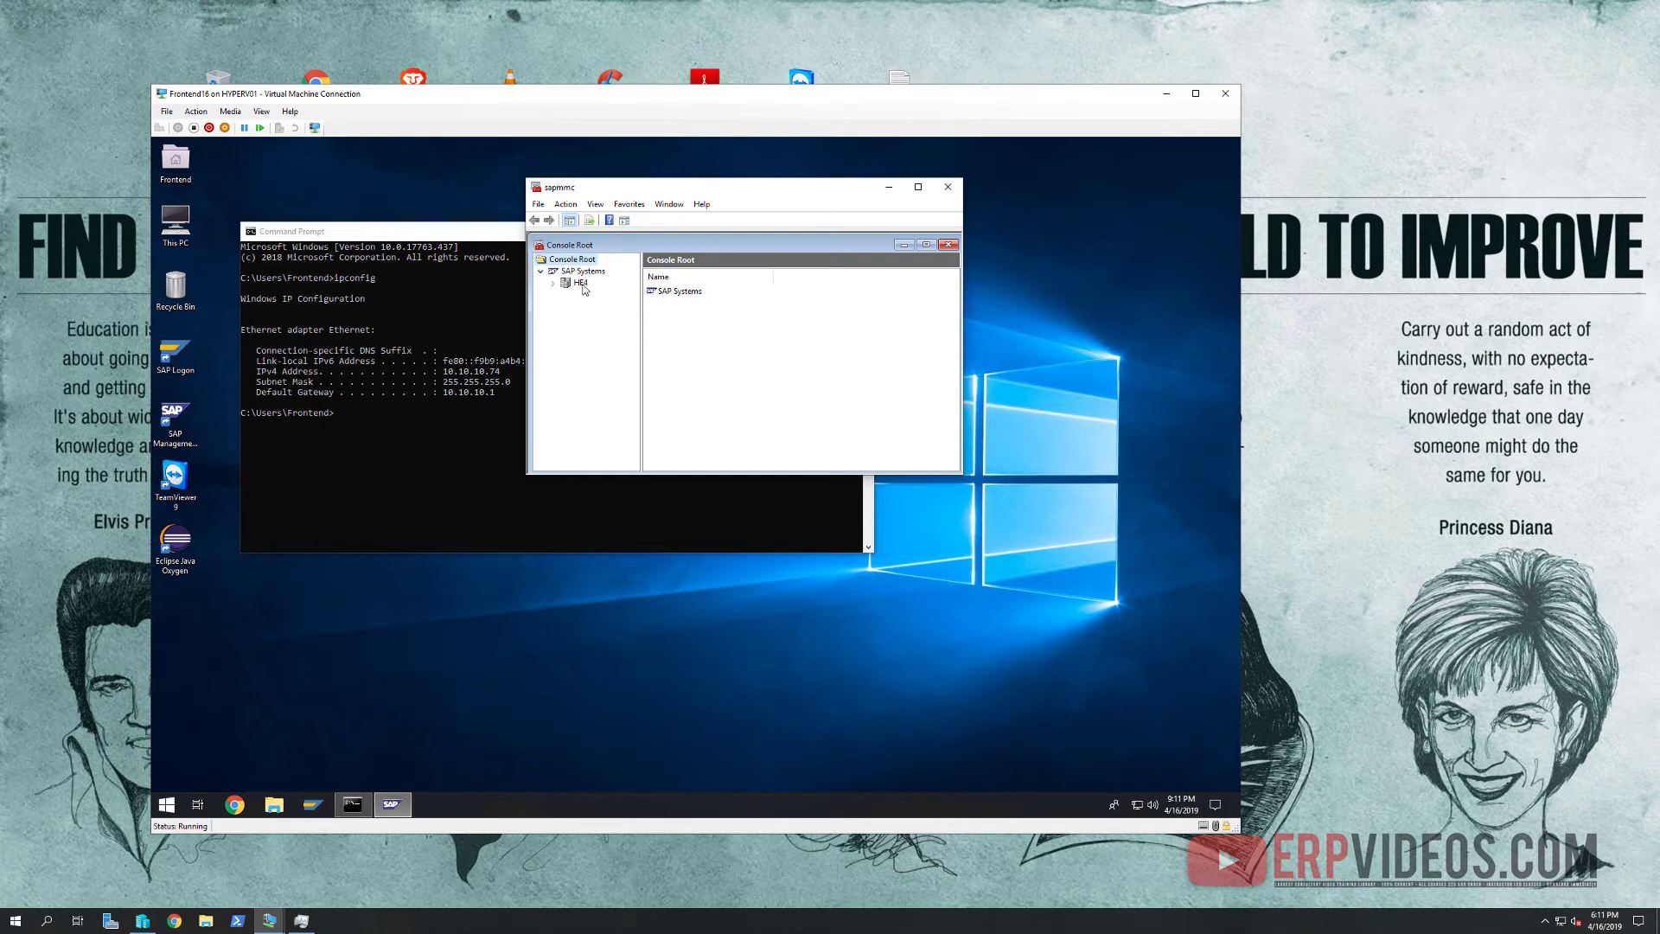
{"action": "left_click", "coordinate": [583, 284]}
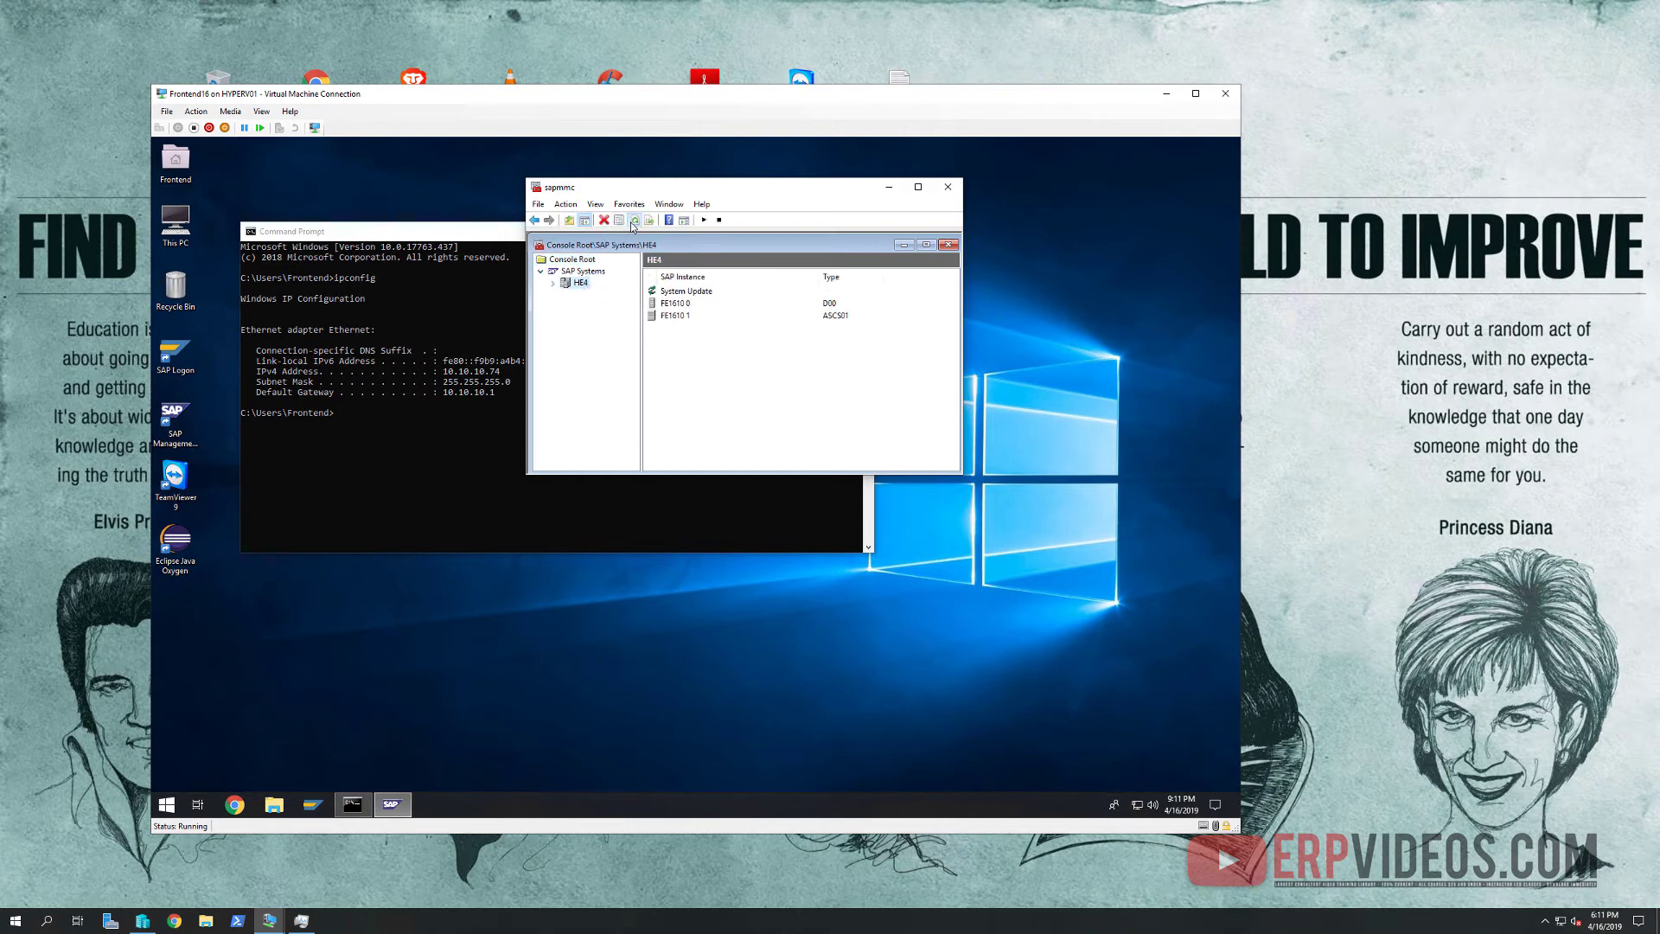
Start the HE4 SAP system with the default start timeout, authenticating with the OS account password.
{"action": "right_click", "coordinate": [580, 283]}
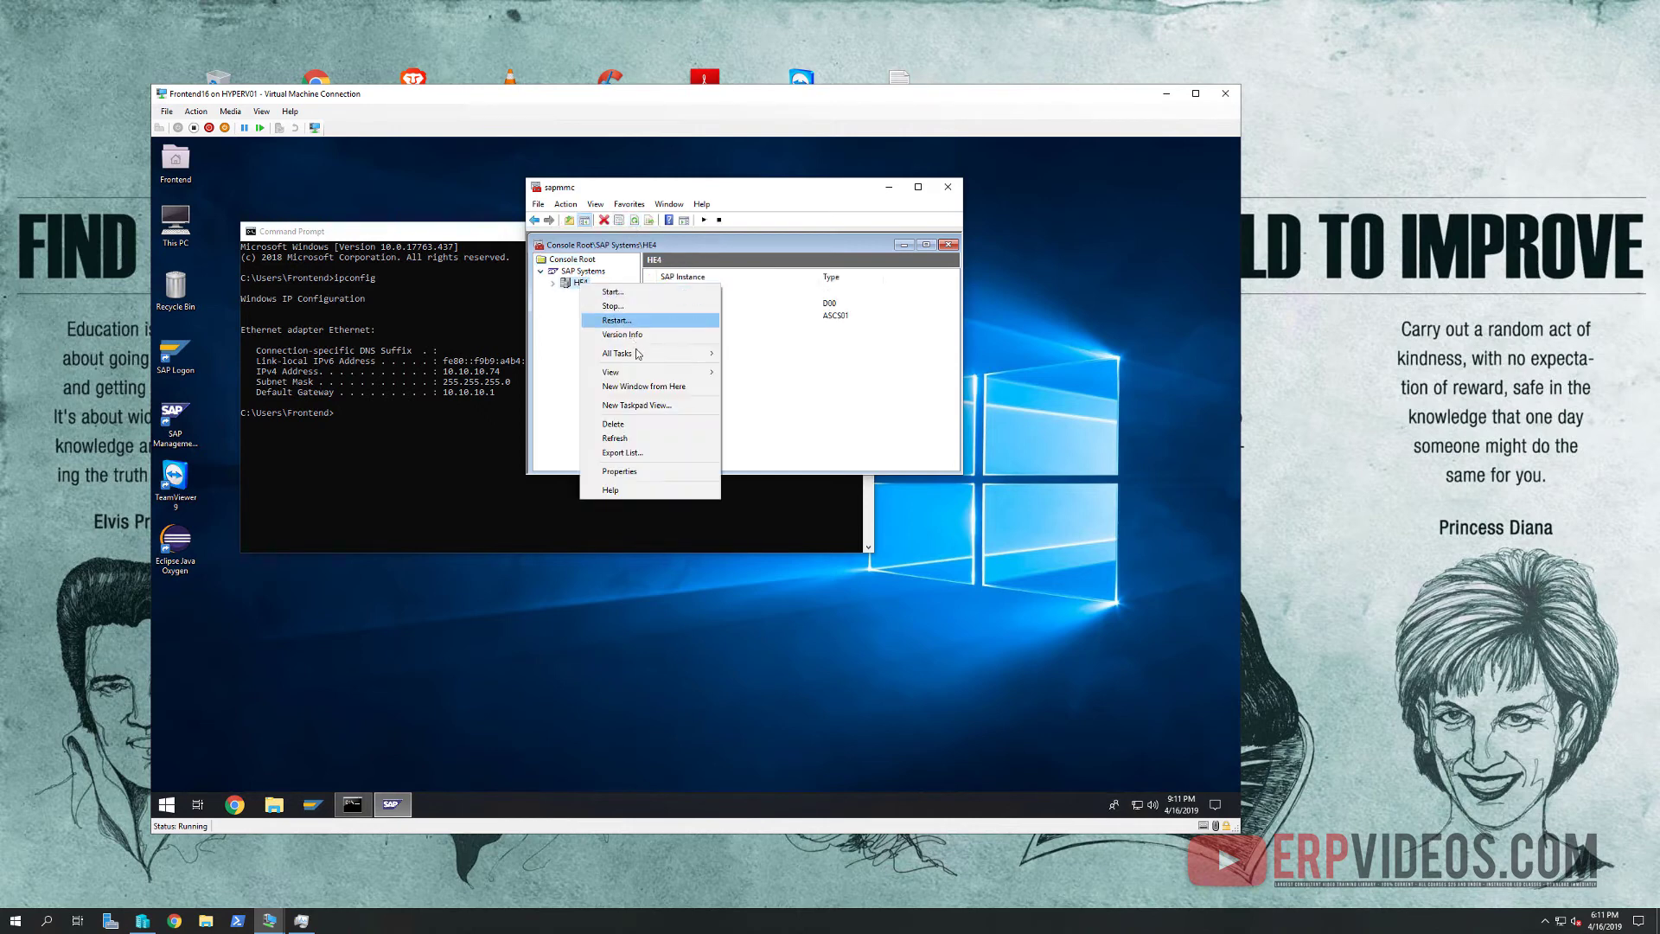
{"action": "mouse_move", "coordinate": [639, 358]}
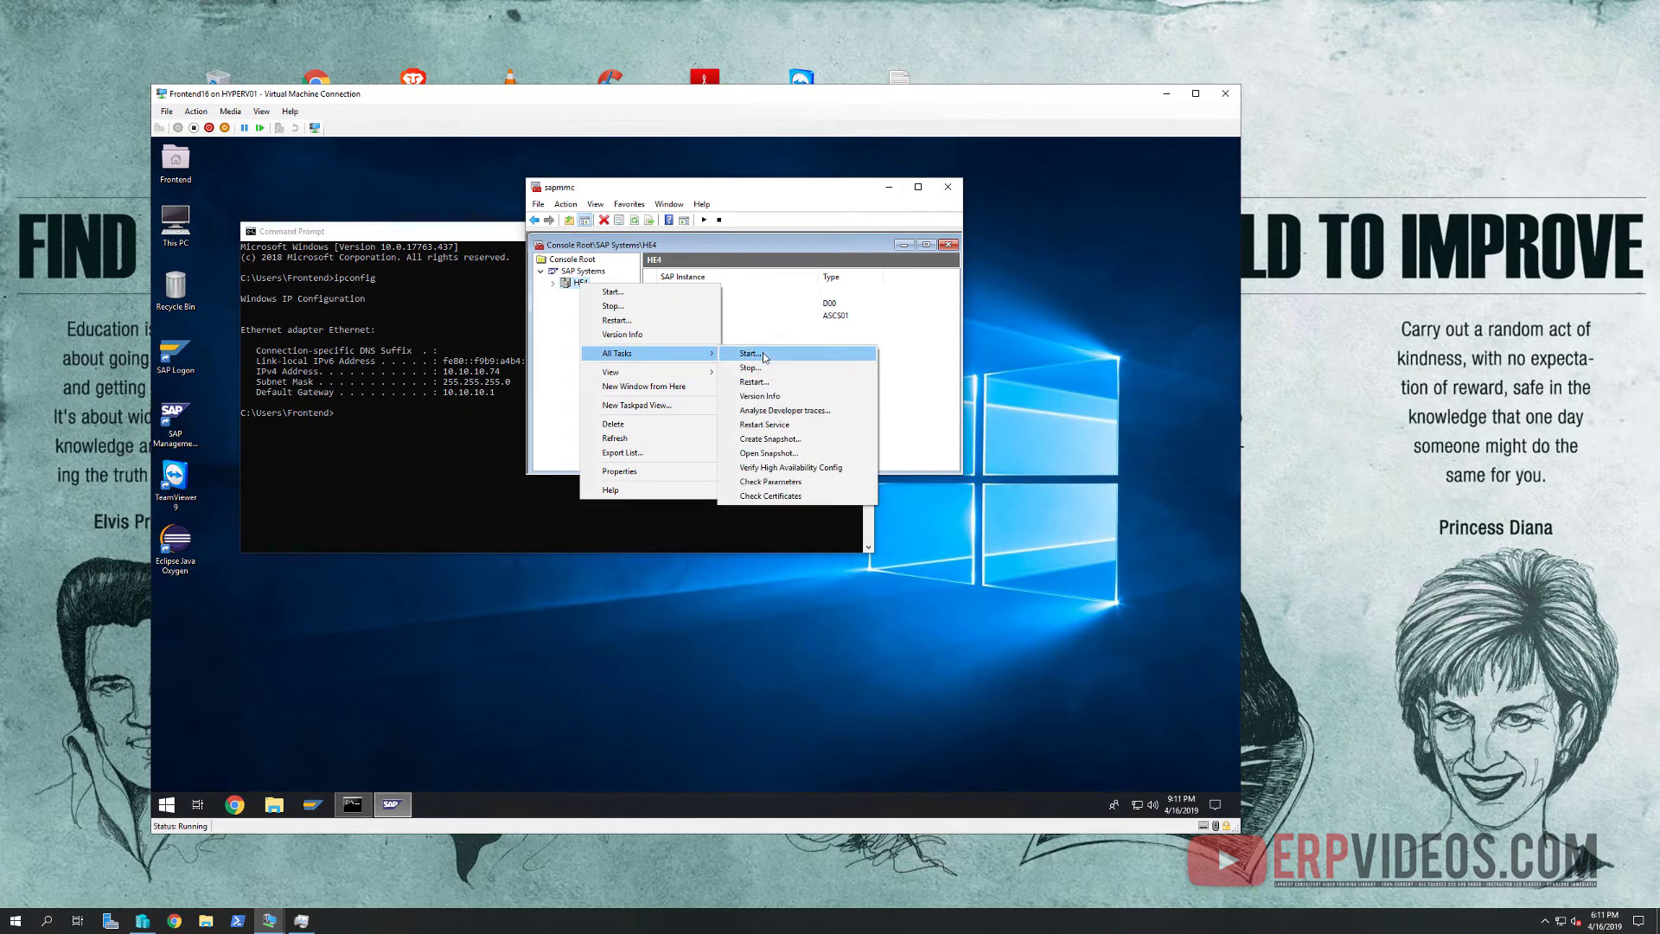
{"action": "left_click", "coordinate": [764, 356]}
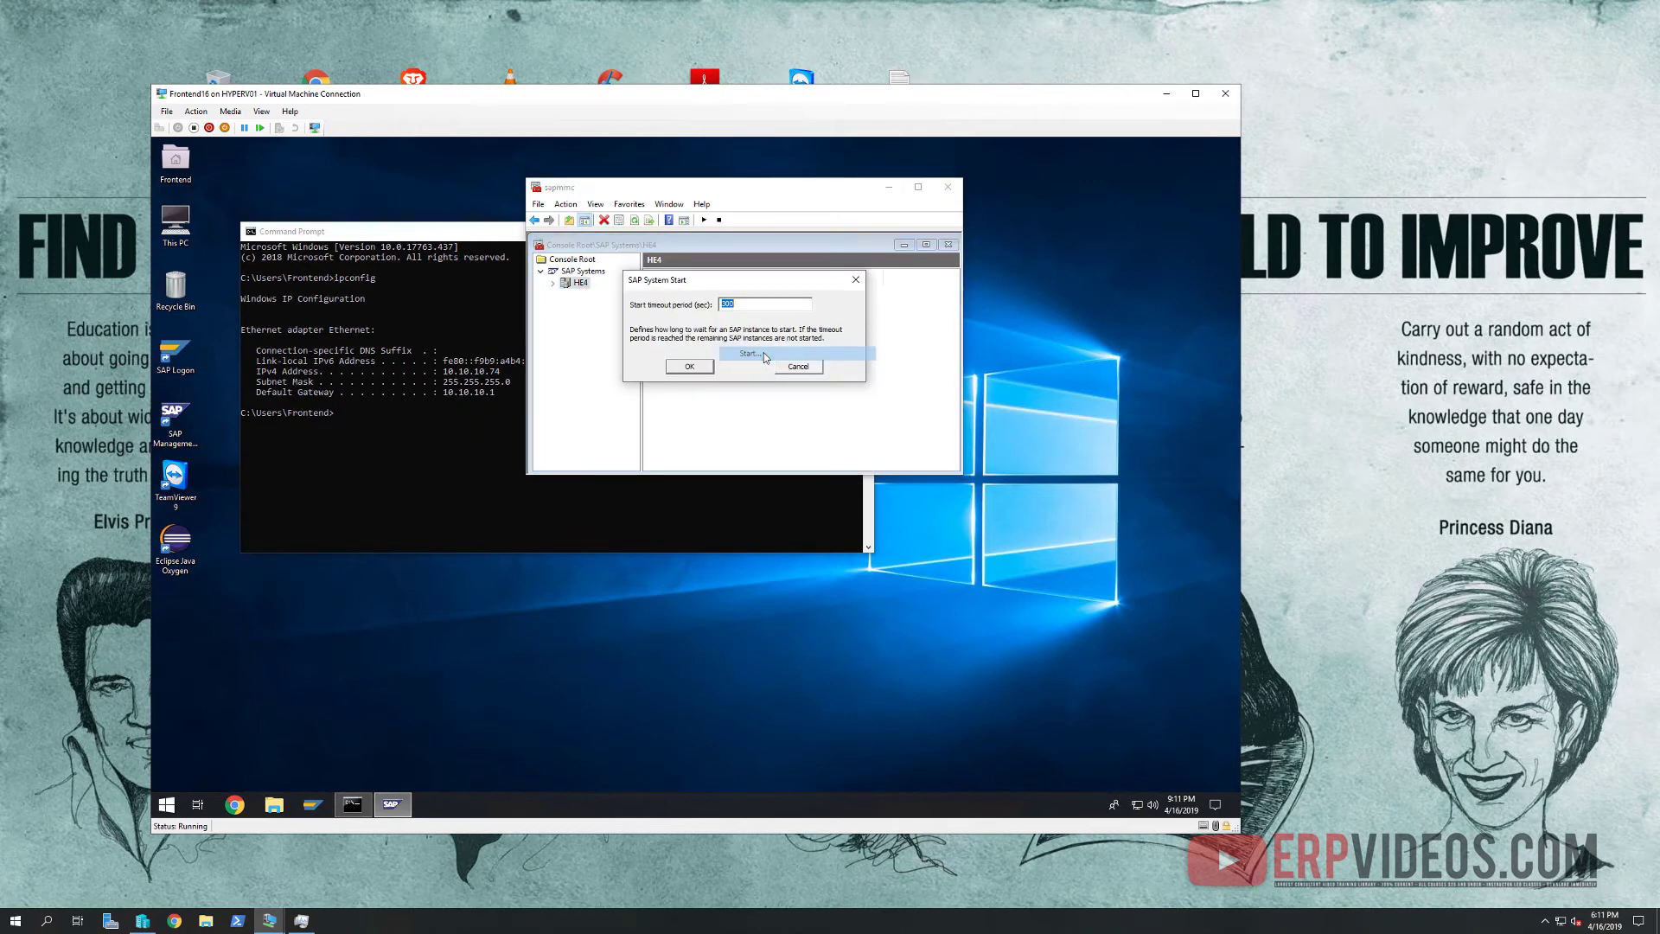
{"action": "left_click", "coordinate": [689, 368]}
{"action": "left_click", "coordinate": [711, 347]}
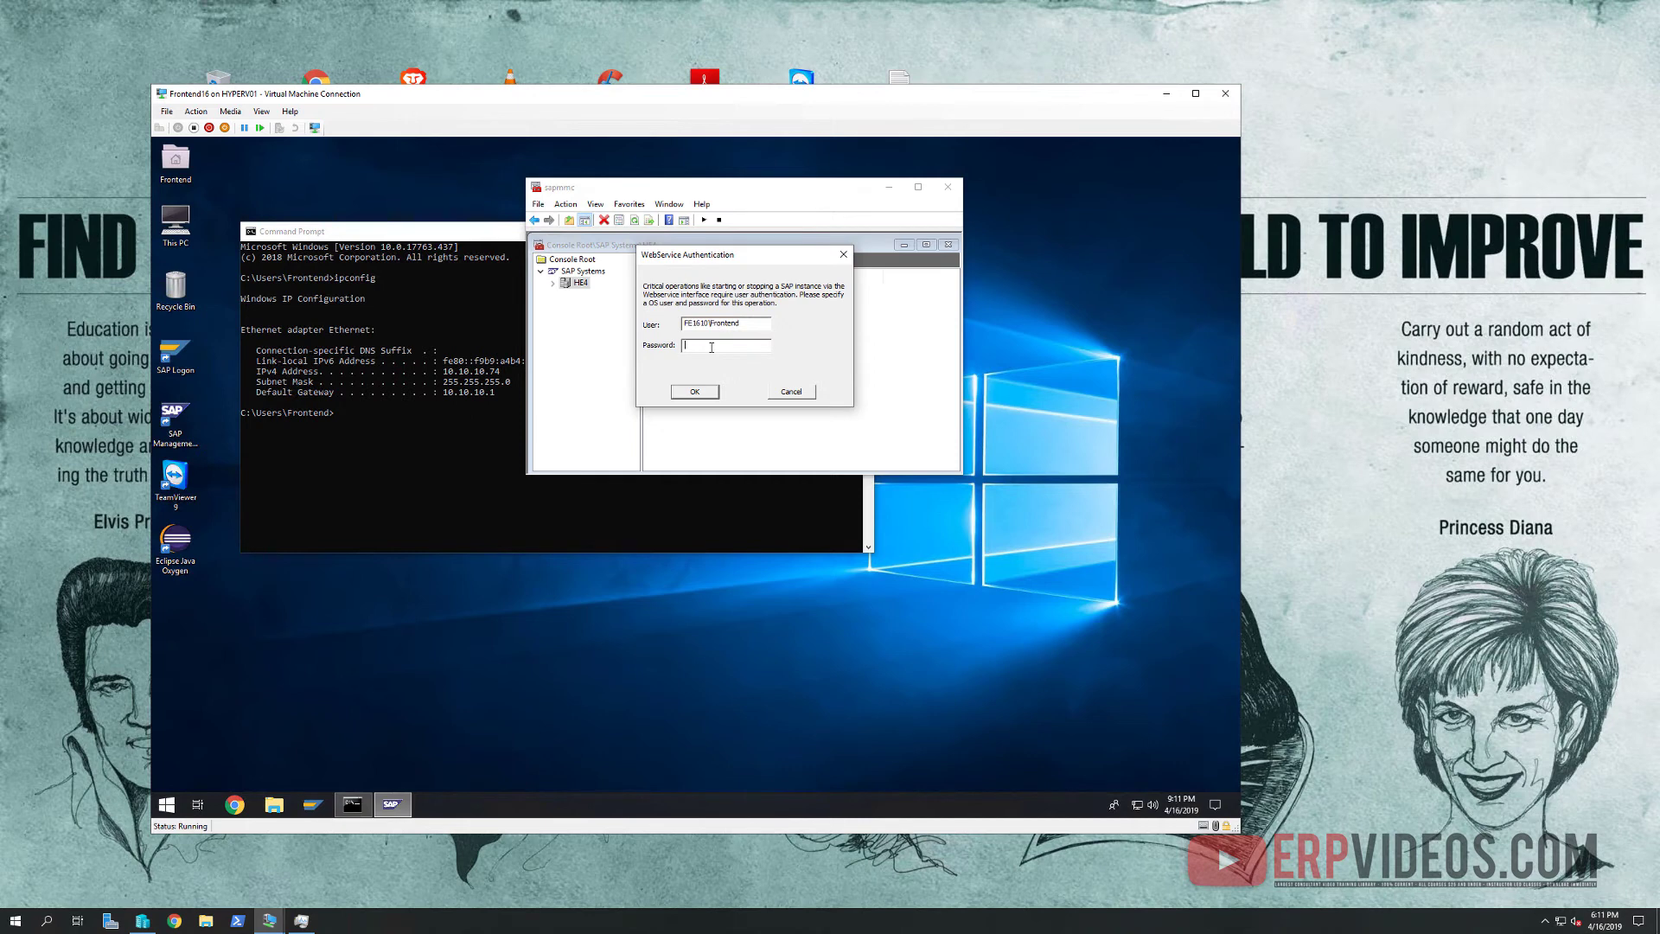
{"action": "key", "text": "Return"}
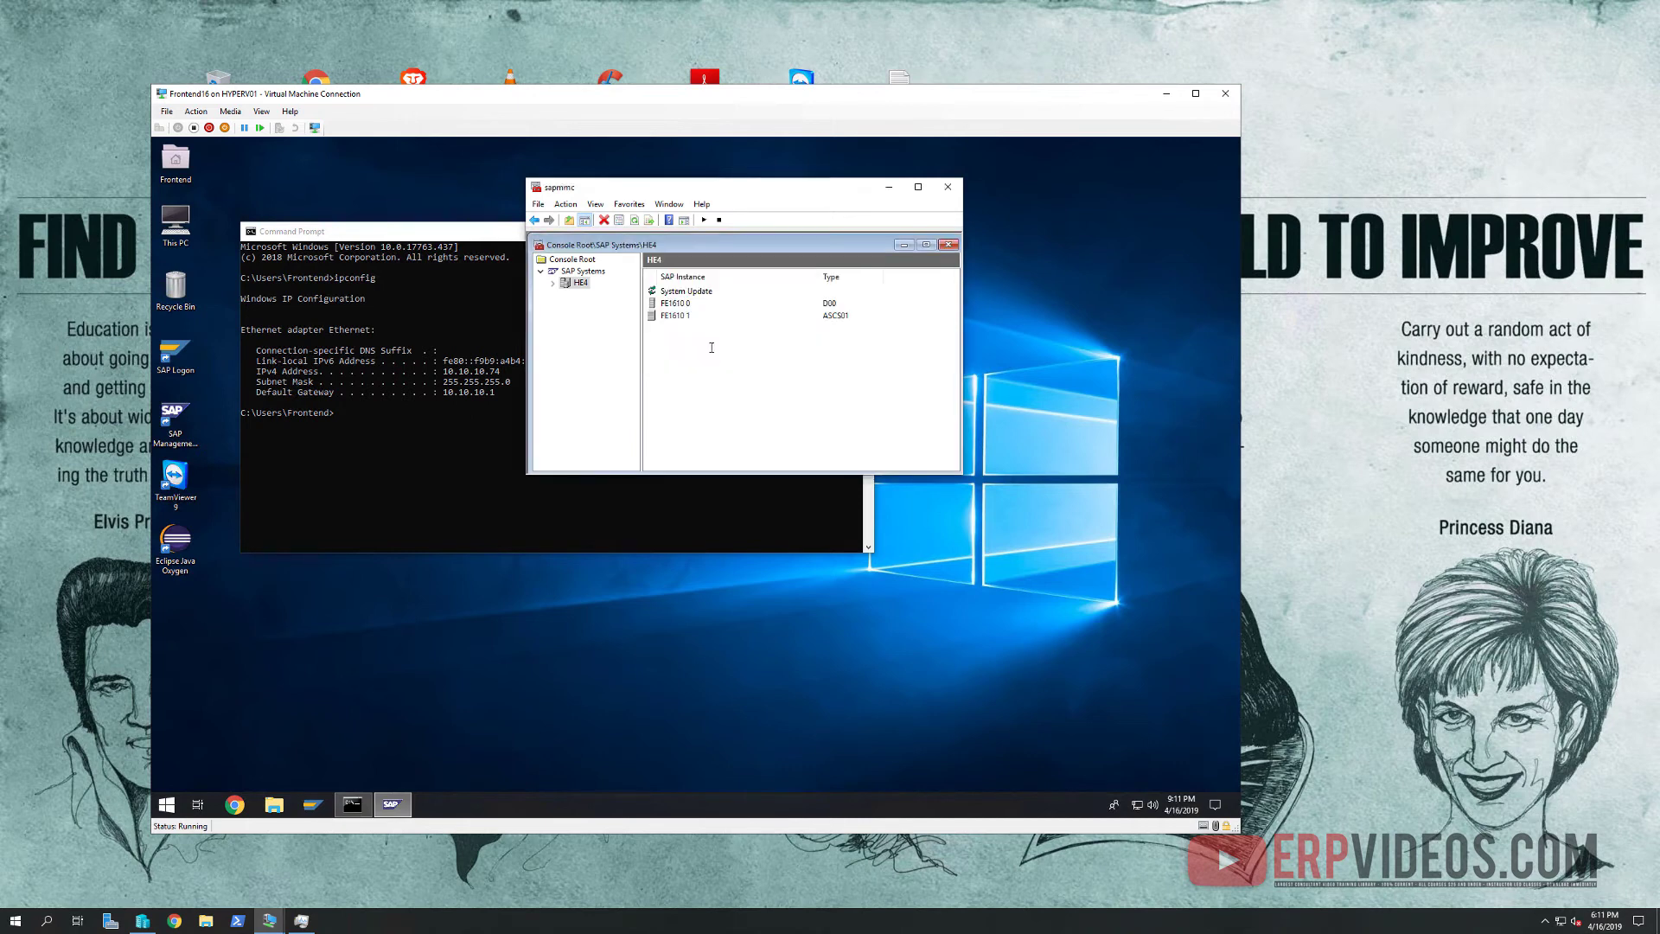
Expand the HE4 system in the SAP console tree, and check the 1610IDES virtual machine in Hyper-V Manager.
{"action": "left_click", "coordinate": [553, 283]}
{"action": "left_click", "coordinate": [343, 869]}
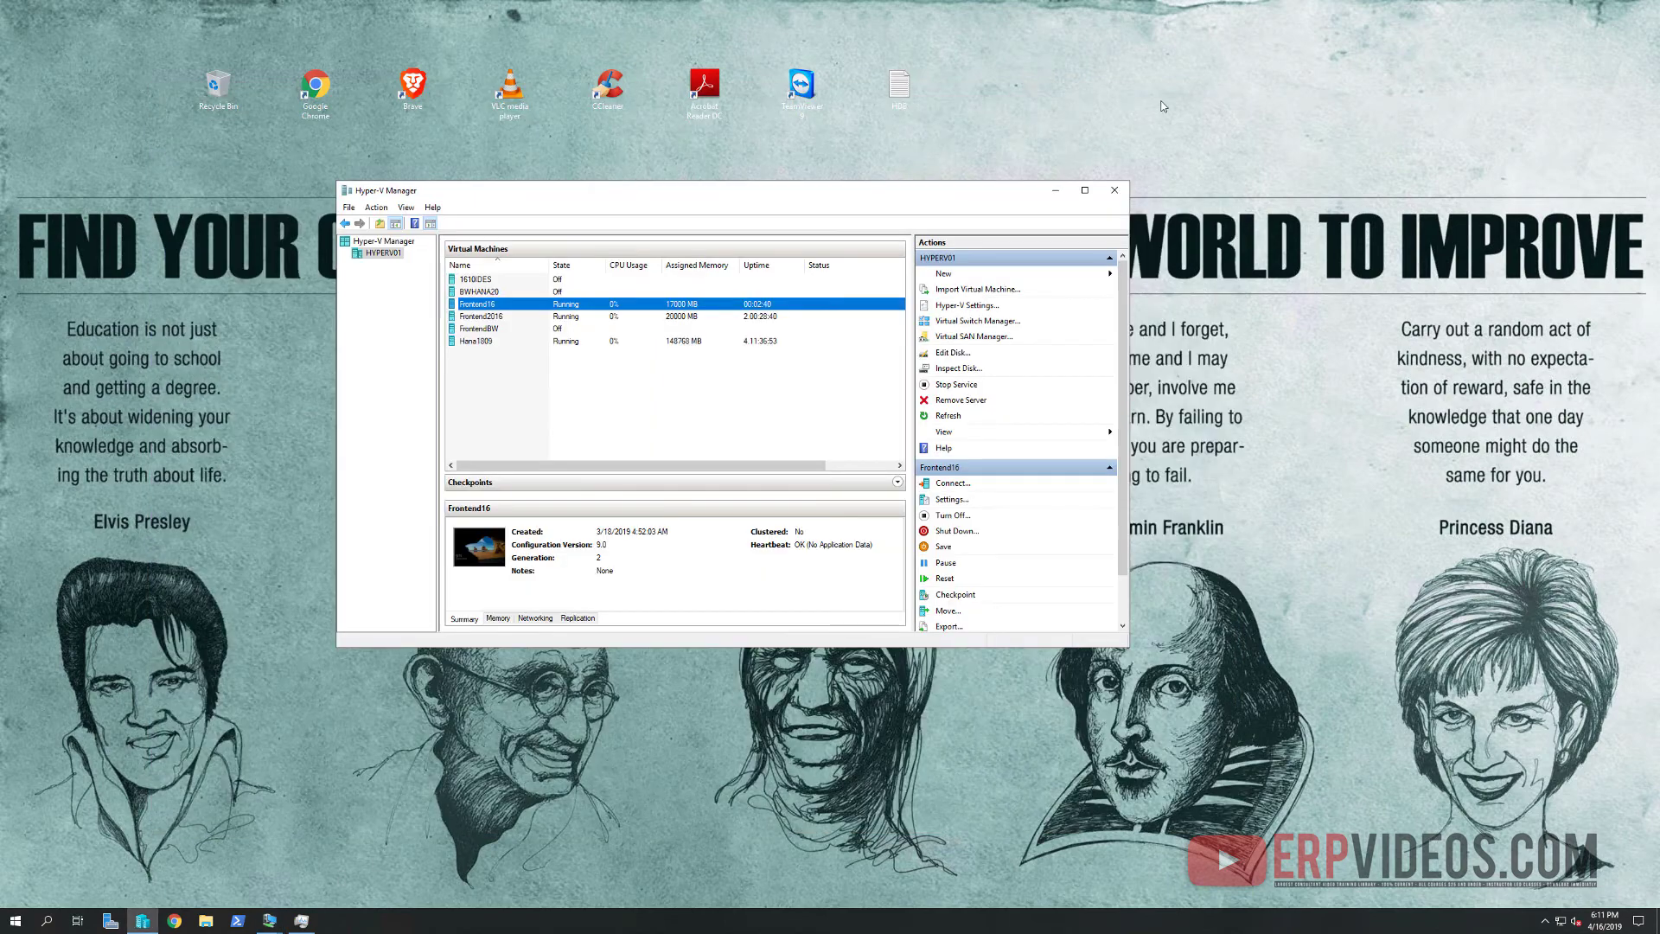
{"action": "left_click", "coordinate": [1166, 93]}
{"action": "left_click", "coordinate": [548, 280]}
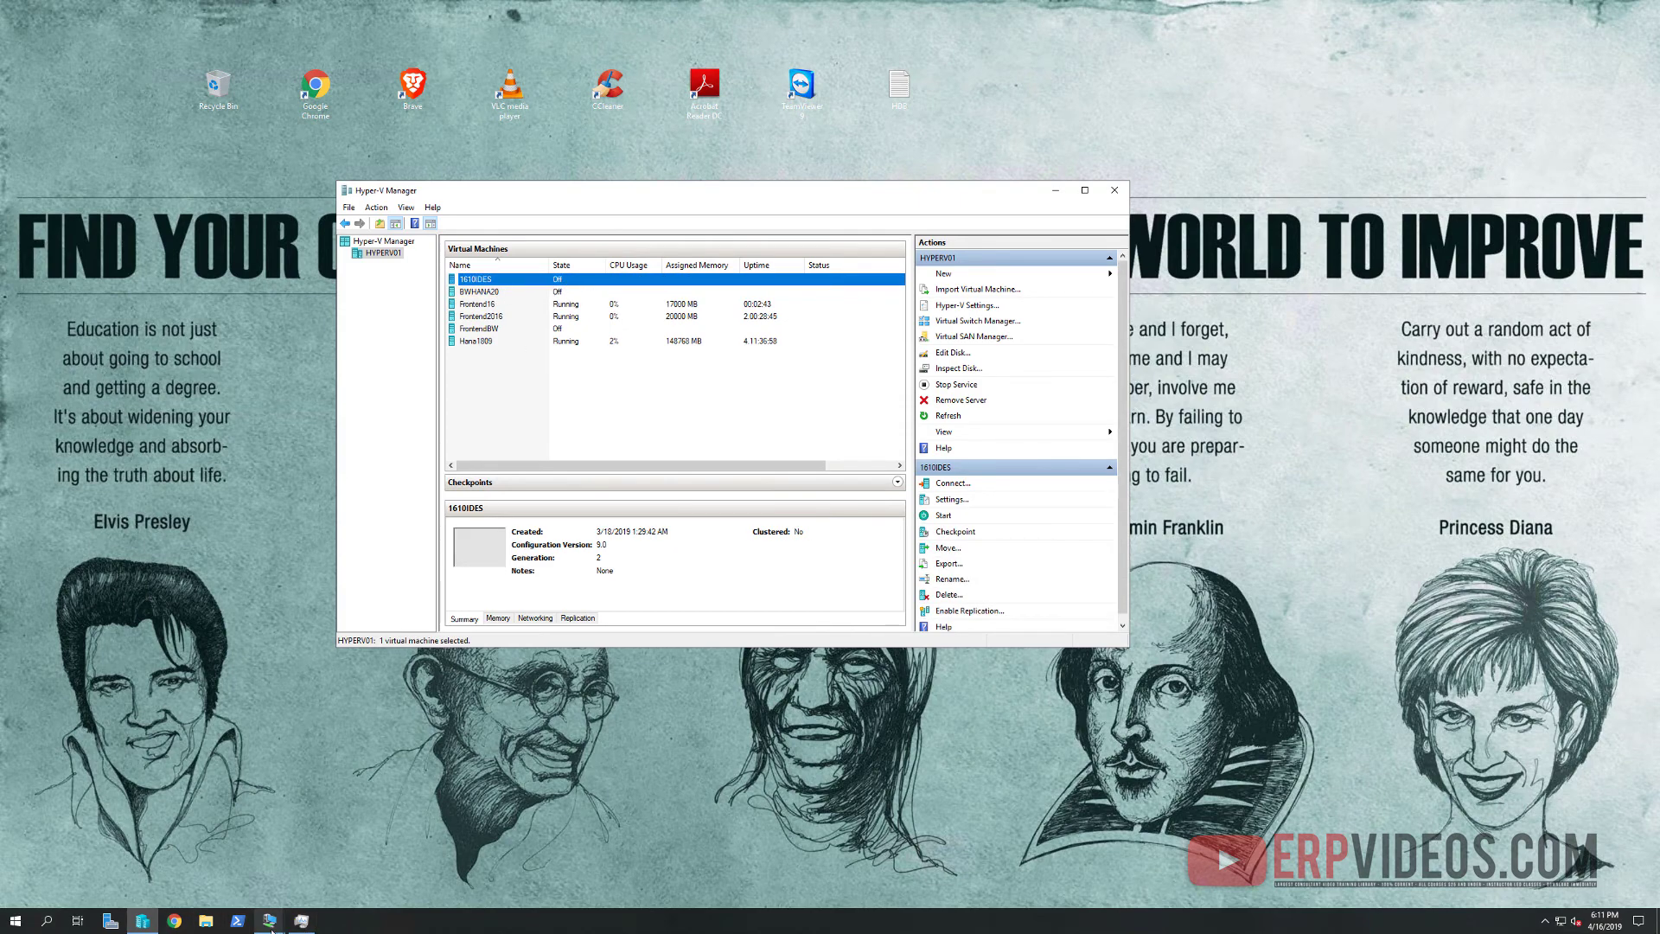
Return to the Frontend16 connection, expand the FE1610 0 instance under HE4, and close the Command Prompt.
{"action": "left_click", "coordinate": [295, 897]}
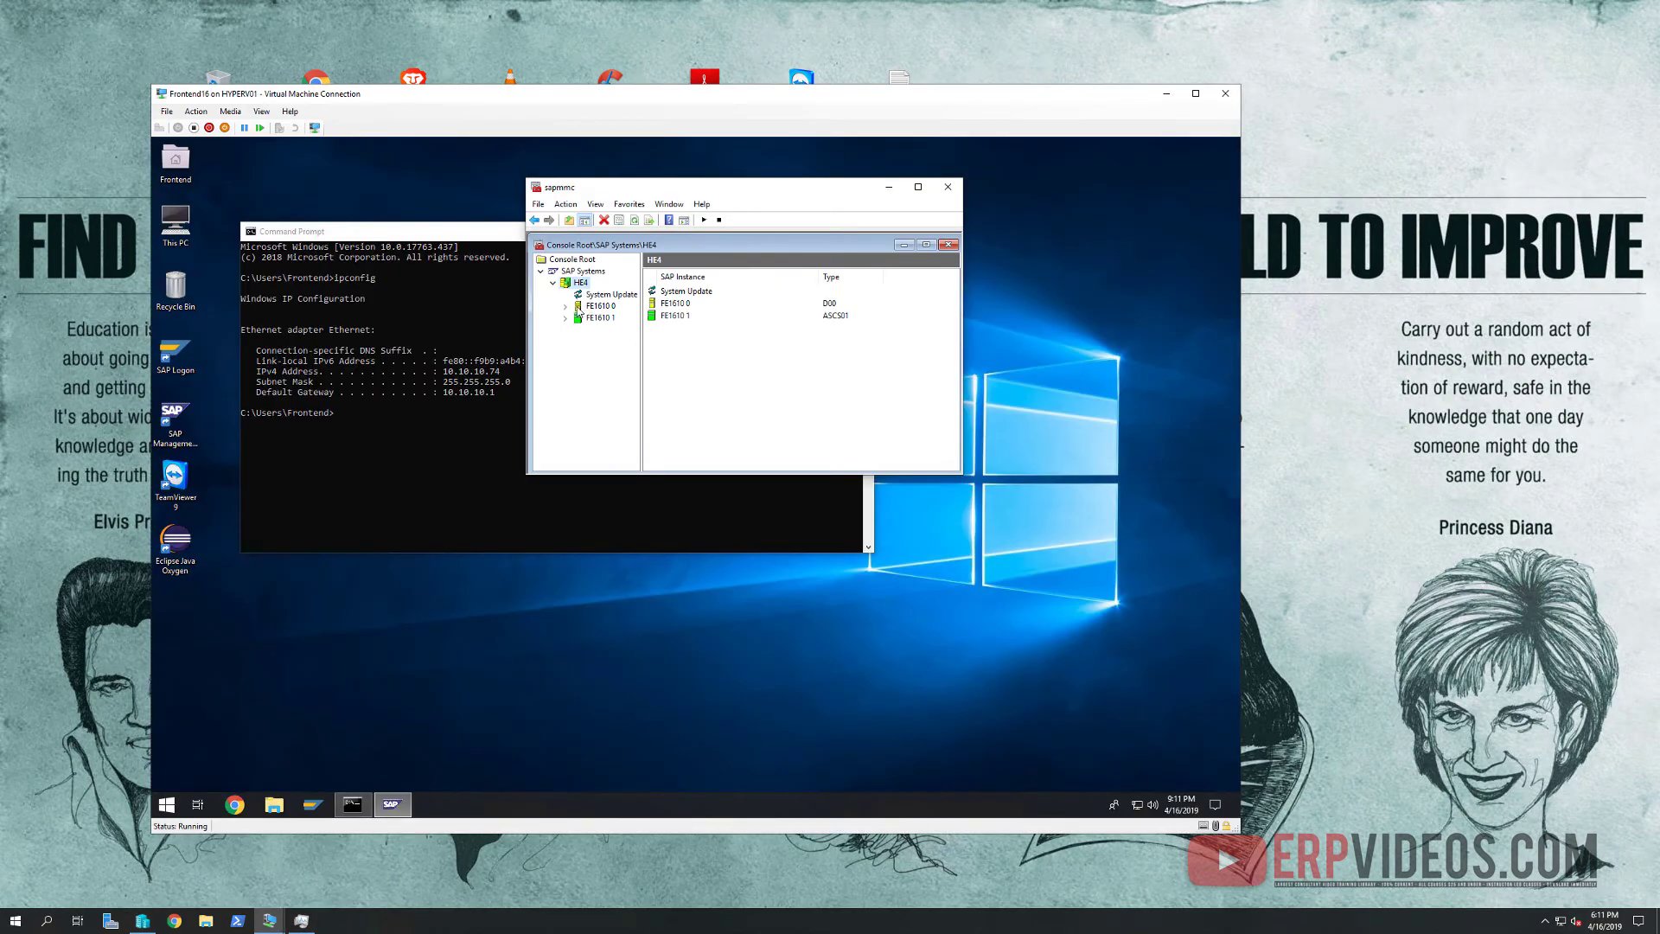
{"action": "left_click", "coordinate": [565, 306]}
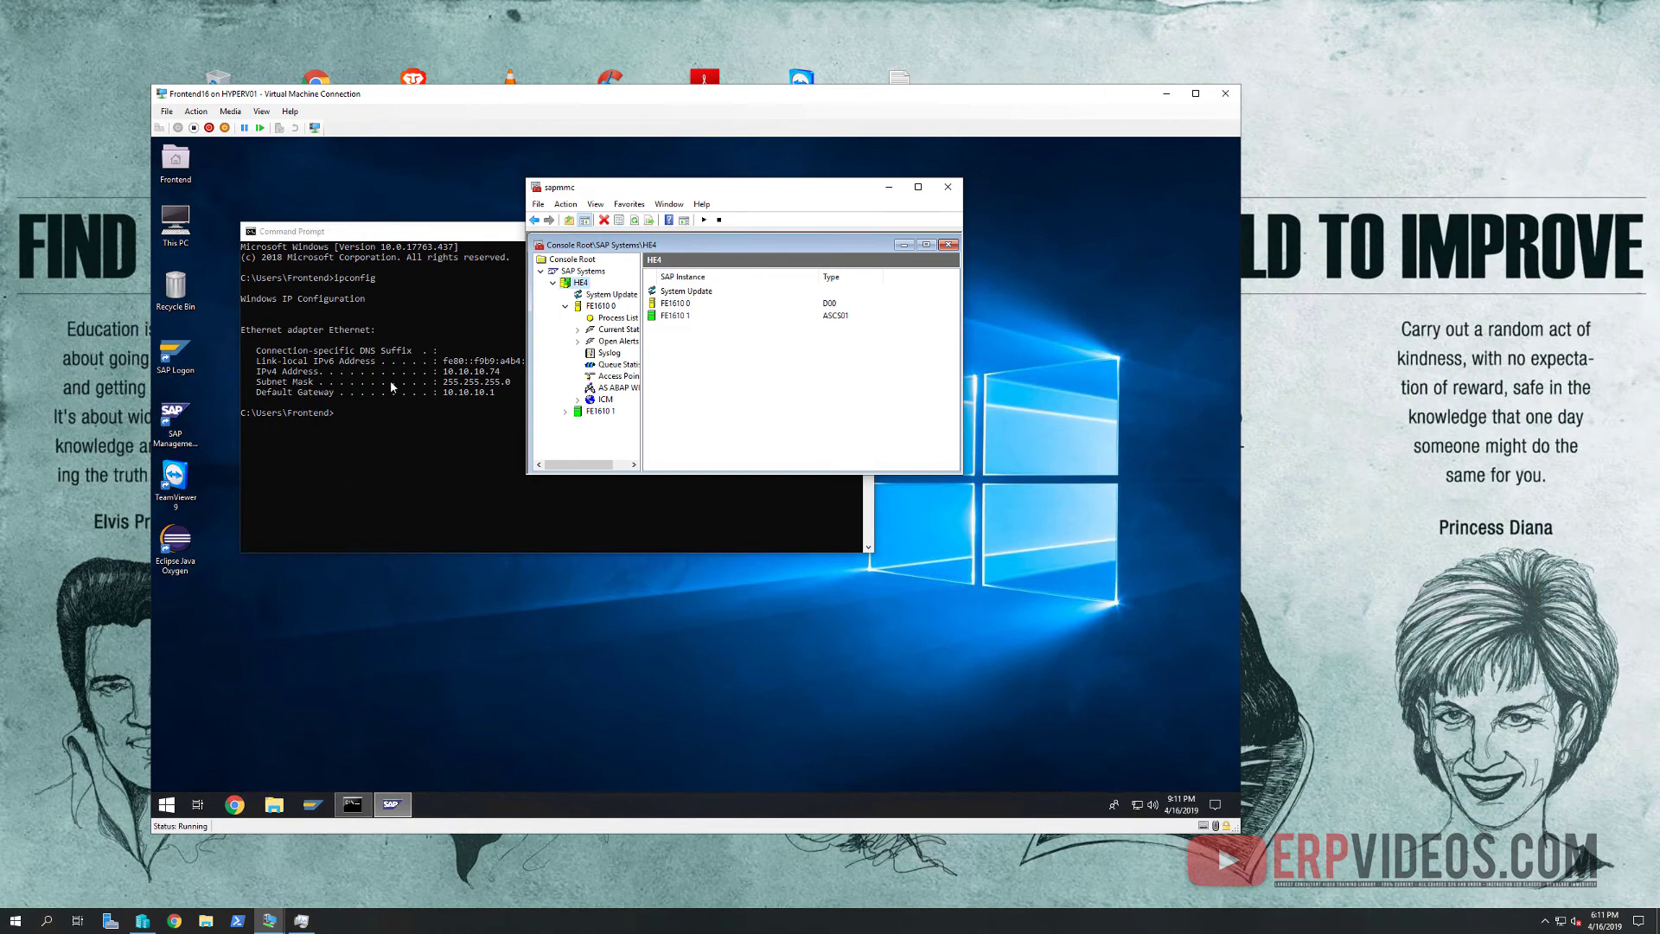
{"action": "left_click", "coordinate": [431, 382]}
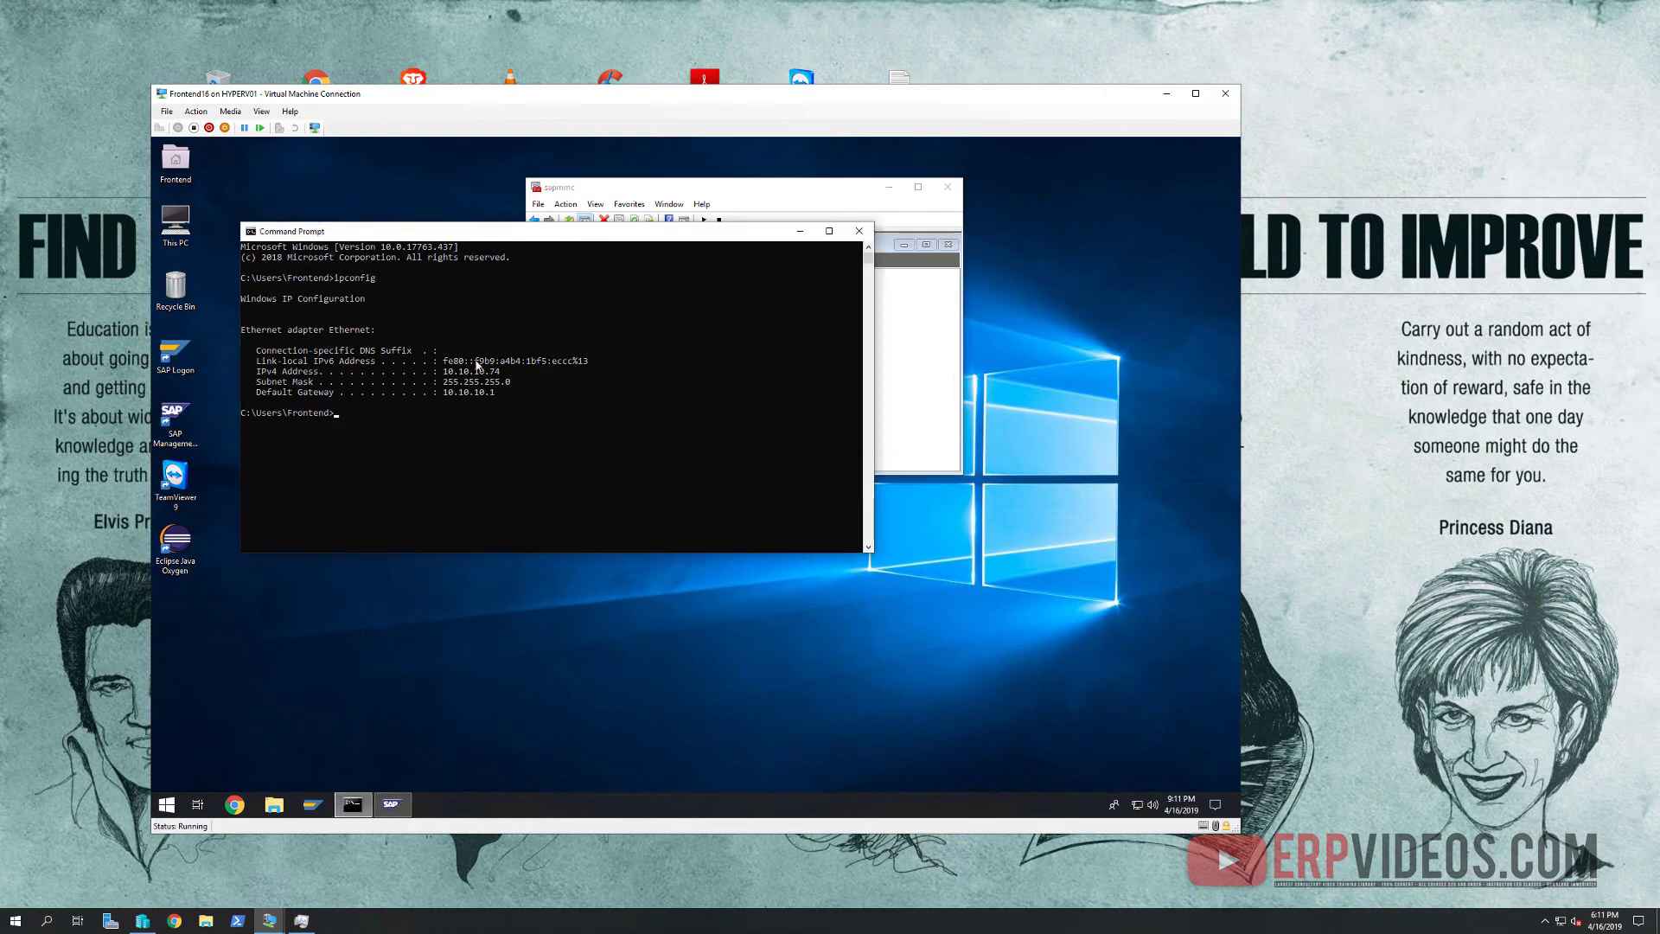
{"action": "left_click", "coordinate": [859, 231]}
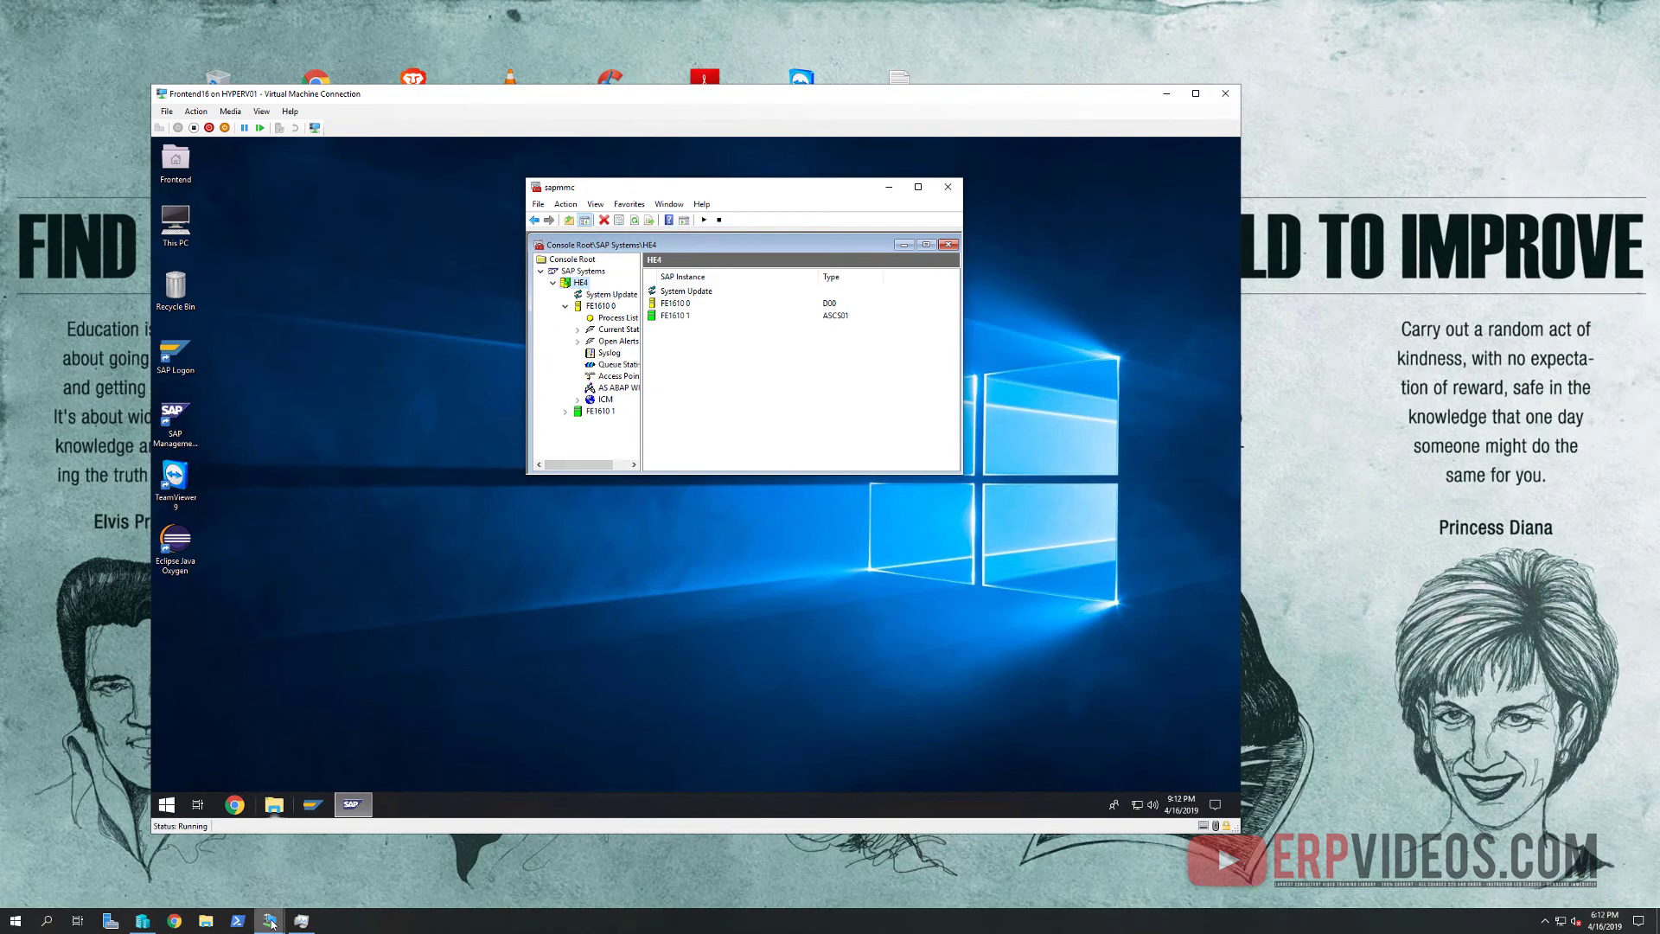
Review the Frontend16, 1610IDES, FrontendBW, BWHANA20 and Hana1809 virtual machines in Hyper-V Manager.
{"action": "left_click", "coordinate": [143, 920]}
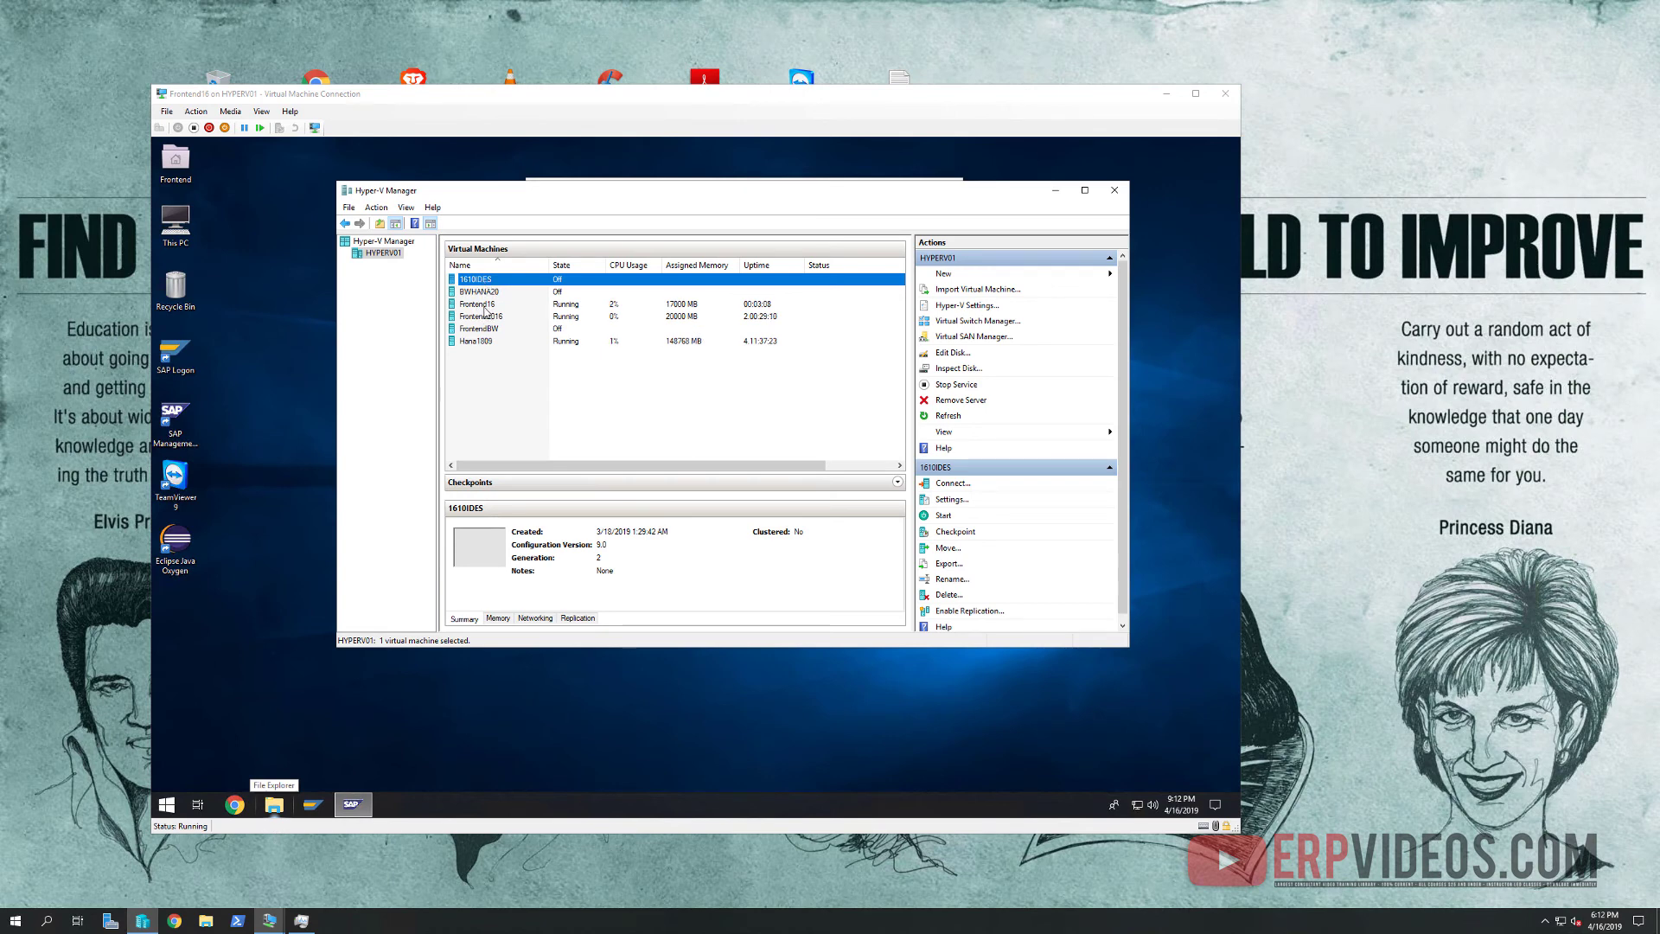
{"action": "left_click", "coordinate": [603, 310]}
{"action": "left_click", "coordinate": [472, 281]}
{"action": "left_click", "coordinate": [486, 329]}
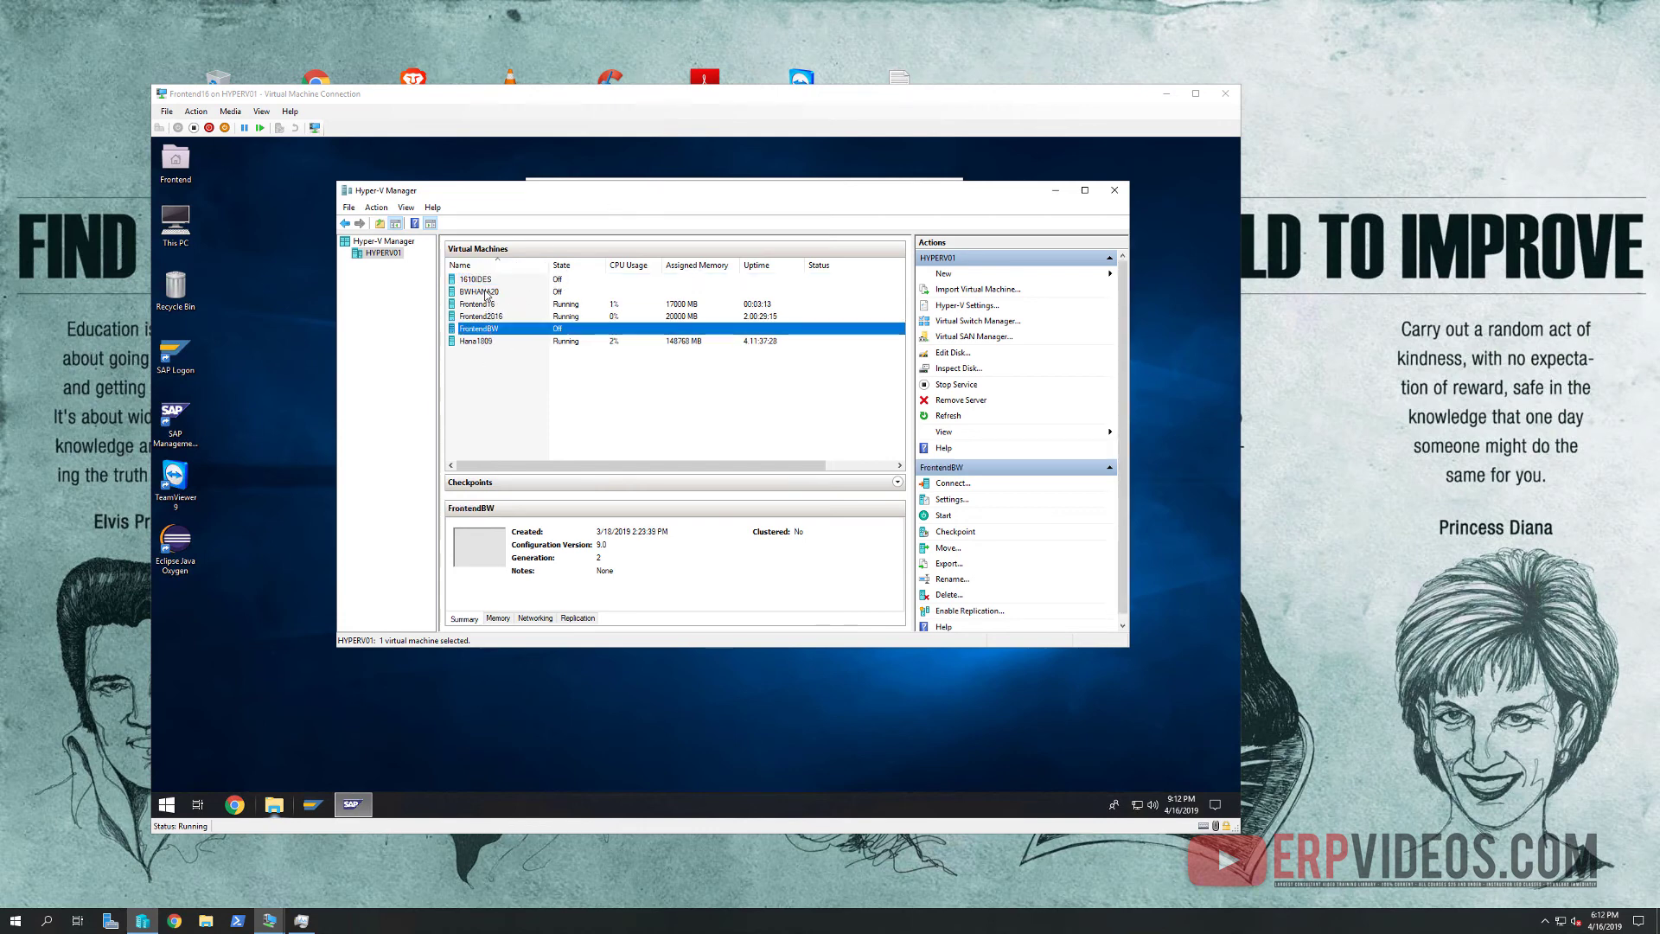
{"action": "left_click", "coordinate": [487, 294]}
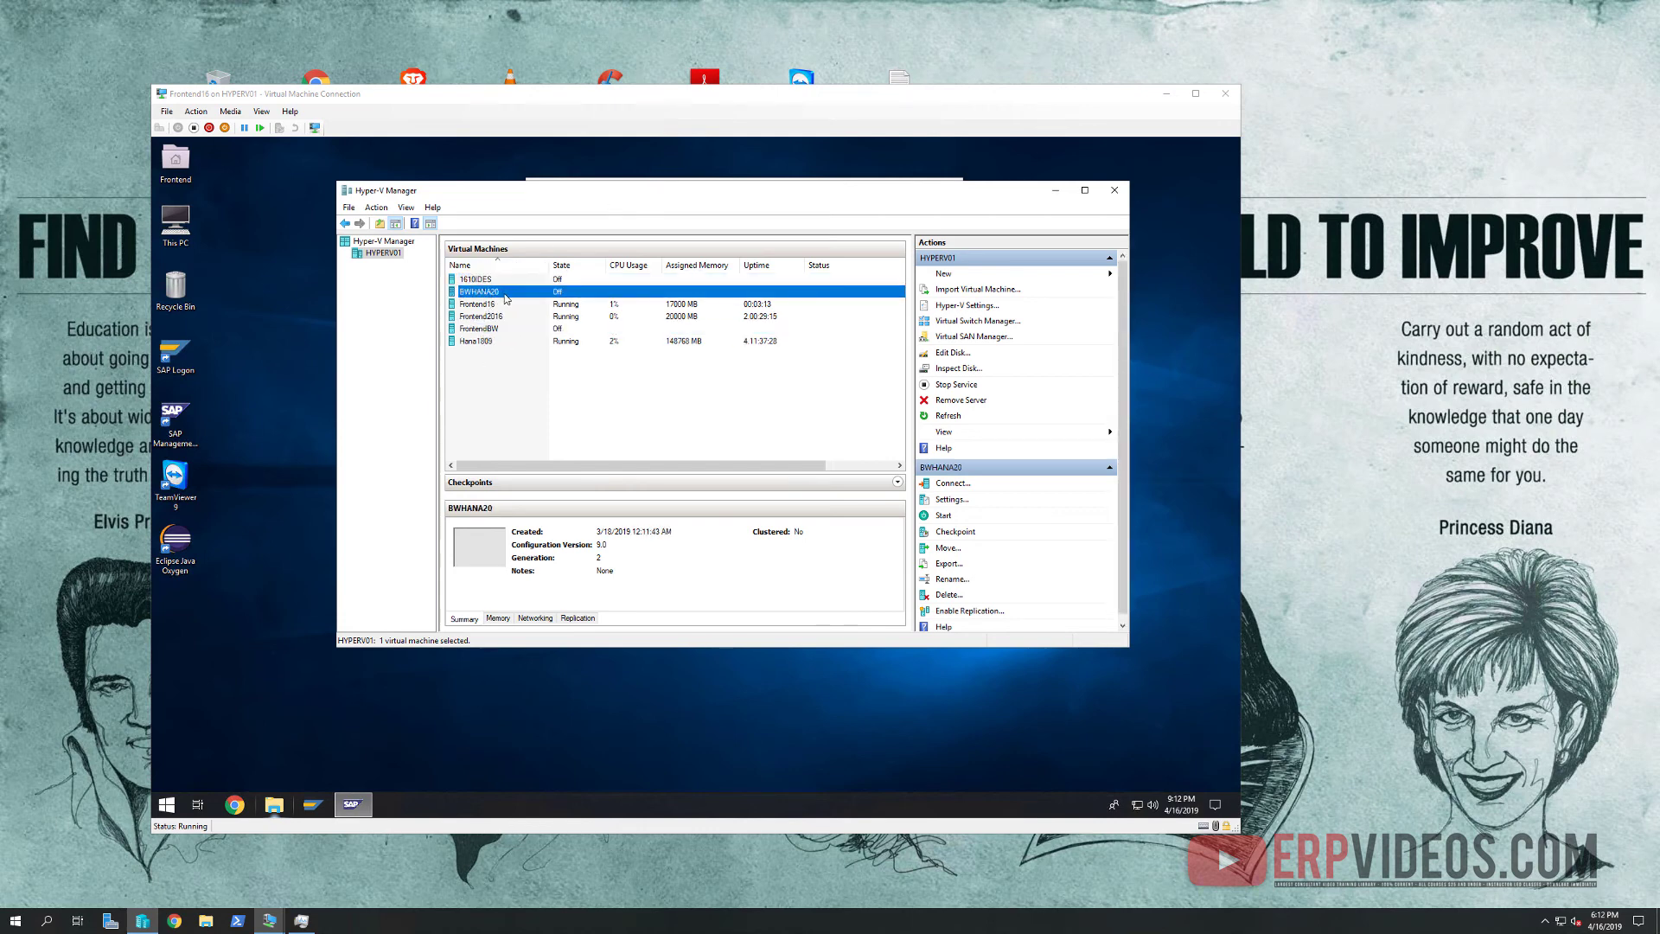
{"action": "left_click", "coordinate": [486, 342]}
Connect to the Frontend2016 virtual machine at 1366 by 768 pixels and sign in as Administrator with the account password.
{"action": "left_click", "coordinate": [489, 317]}
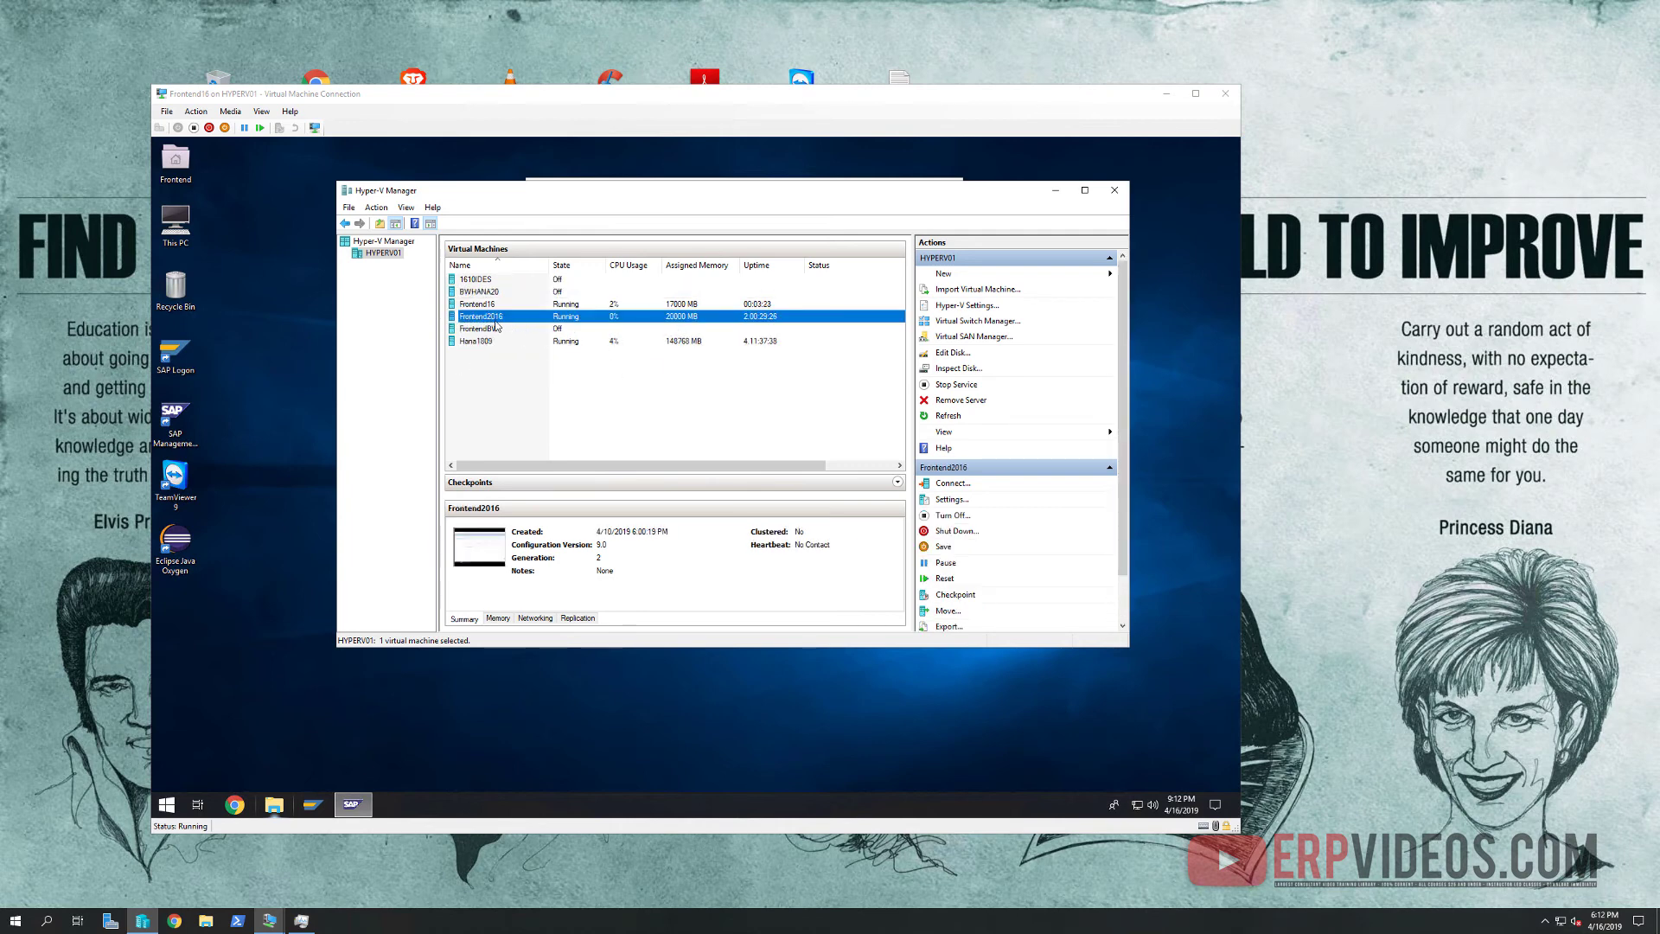
{"action": "double_click", "coordinate": [495, 323]}
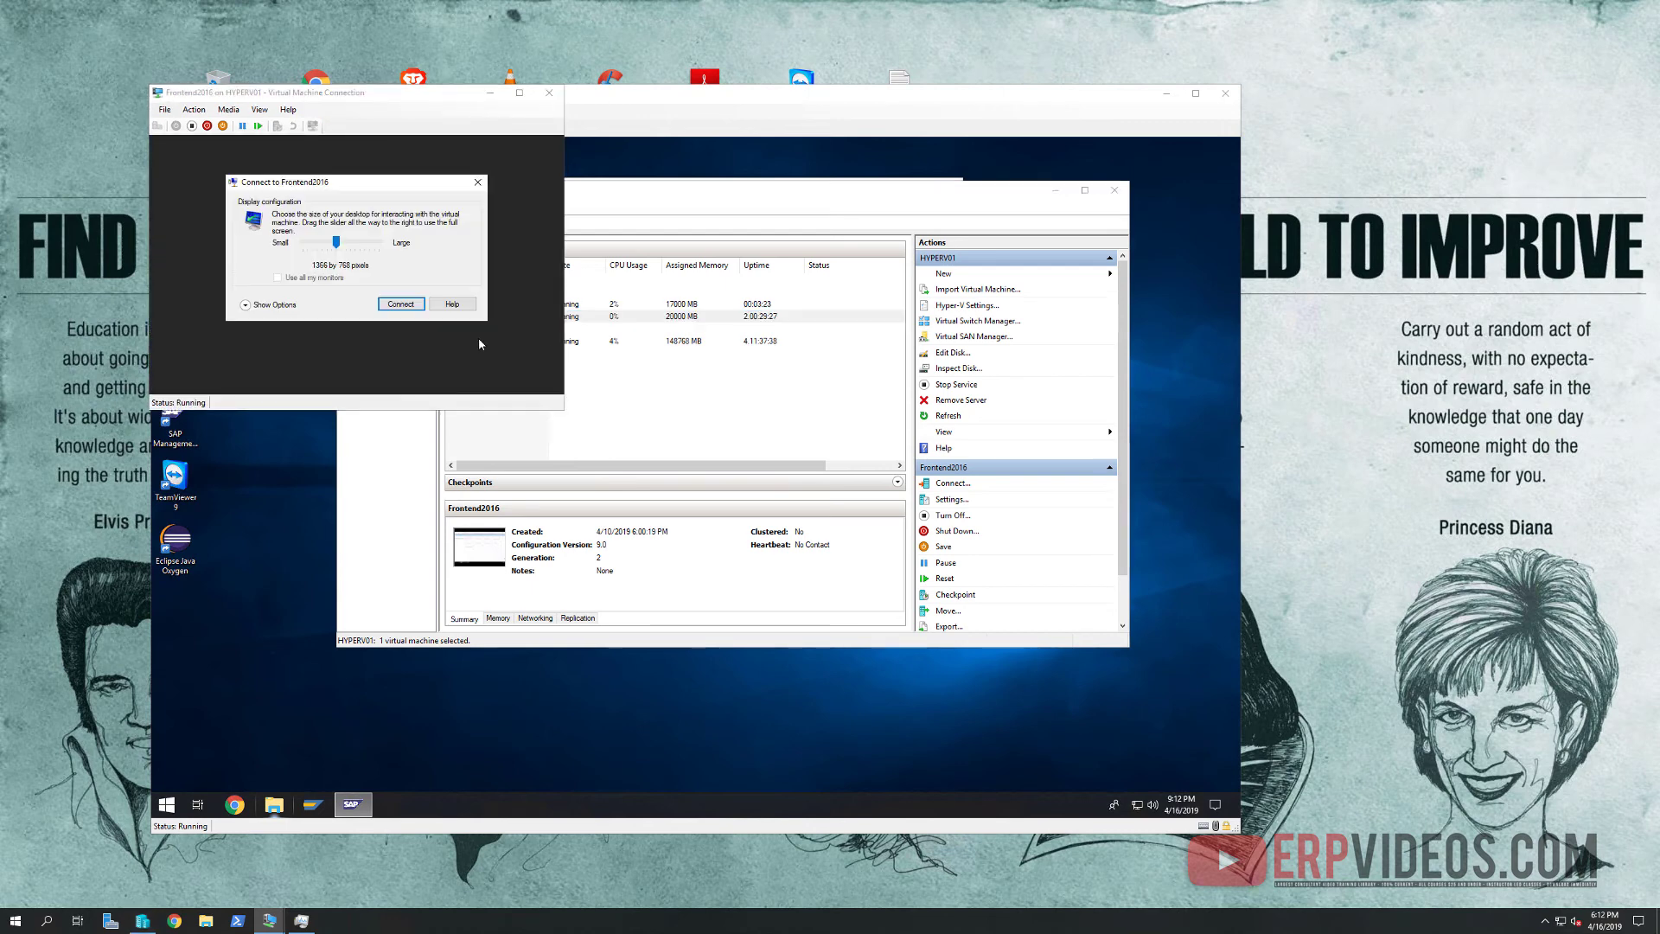
{"action": "left_click", "coordinate": [401, 304]}
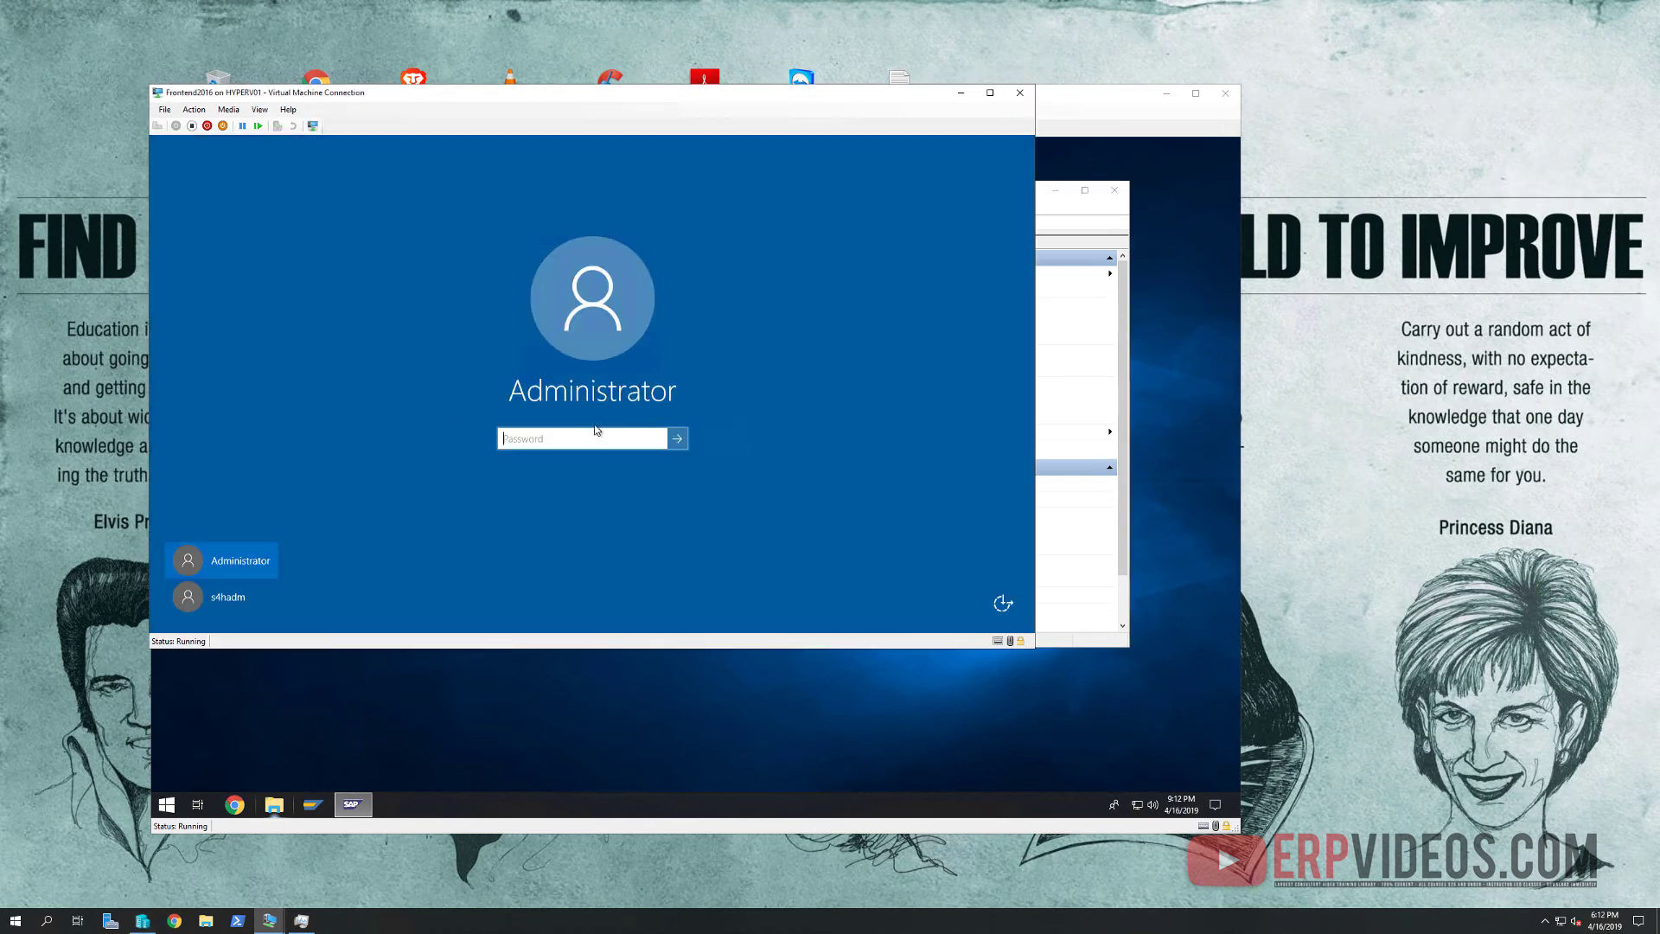
{"action": "left_click", "coordinate": [583, 431]}
{"action": "type", "text": "•"}
{"action": "key", "text": "Return"}
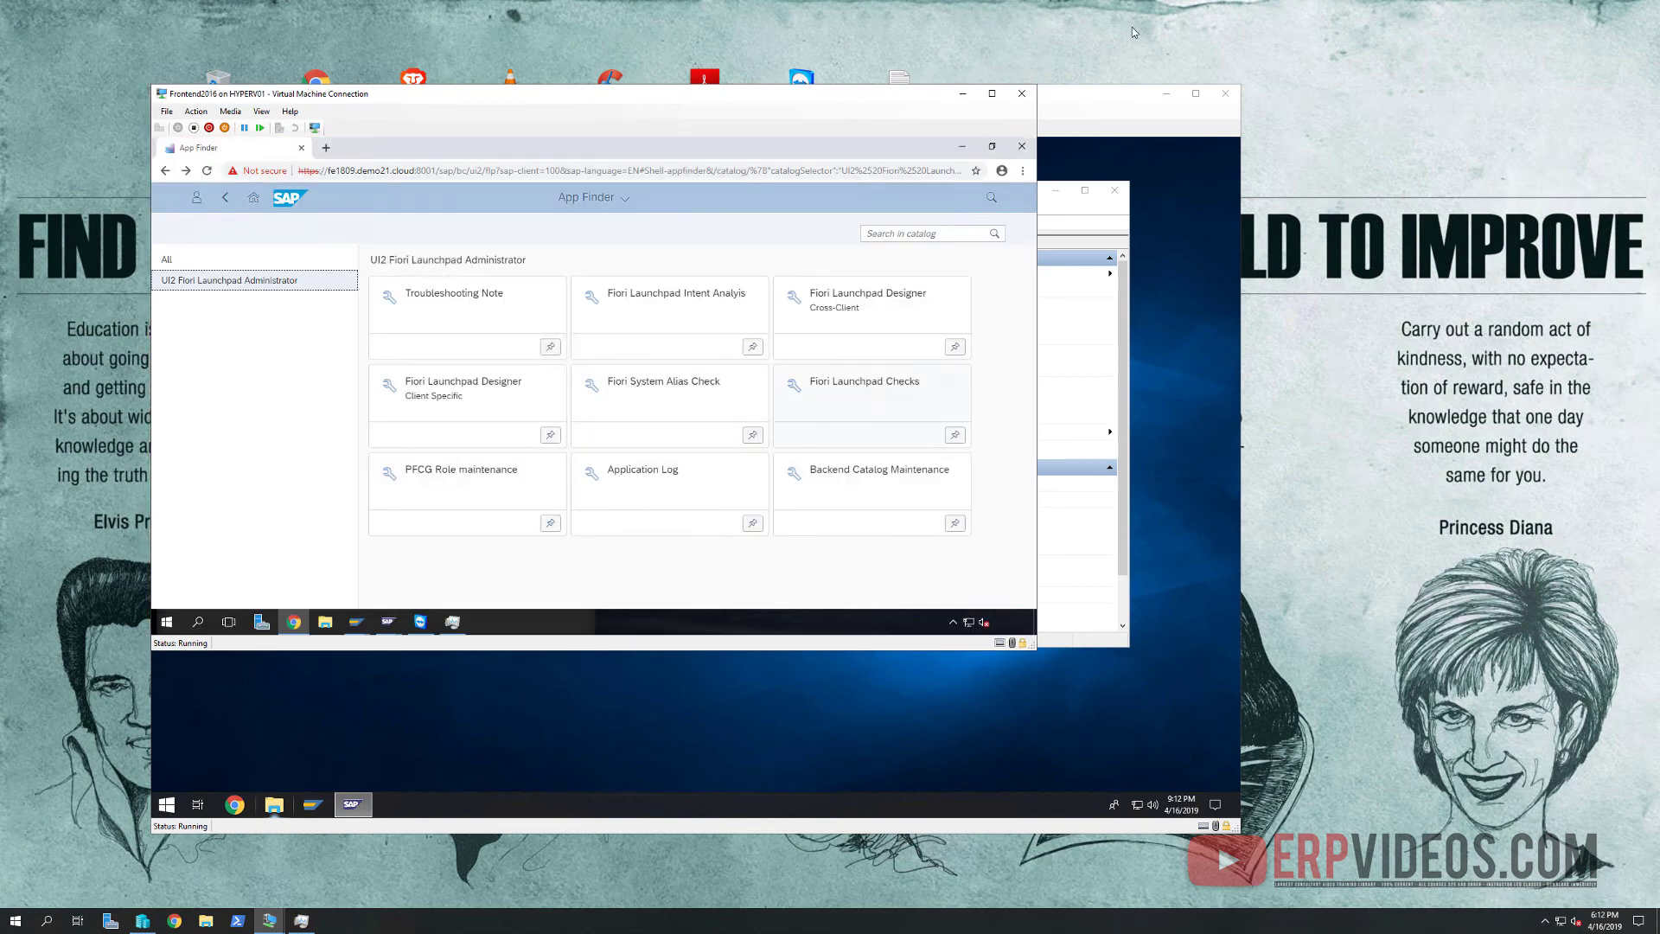
Minimize the App Finder browser, SAP Easy Access and SAP Logon windows to reach the SAP Management Console on Frontend2016.
{"action": "left_click", "coordinate": [961, 146]}
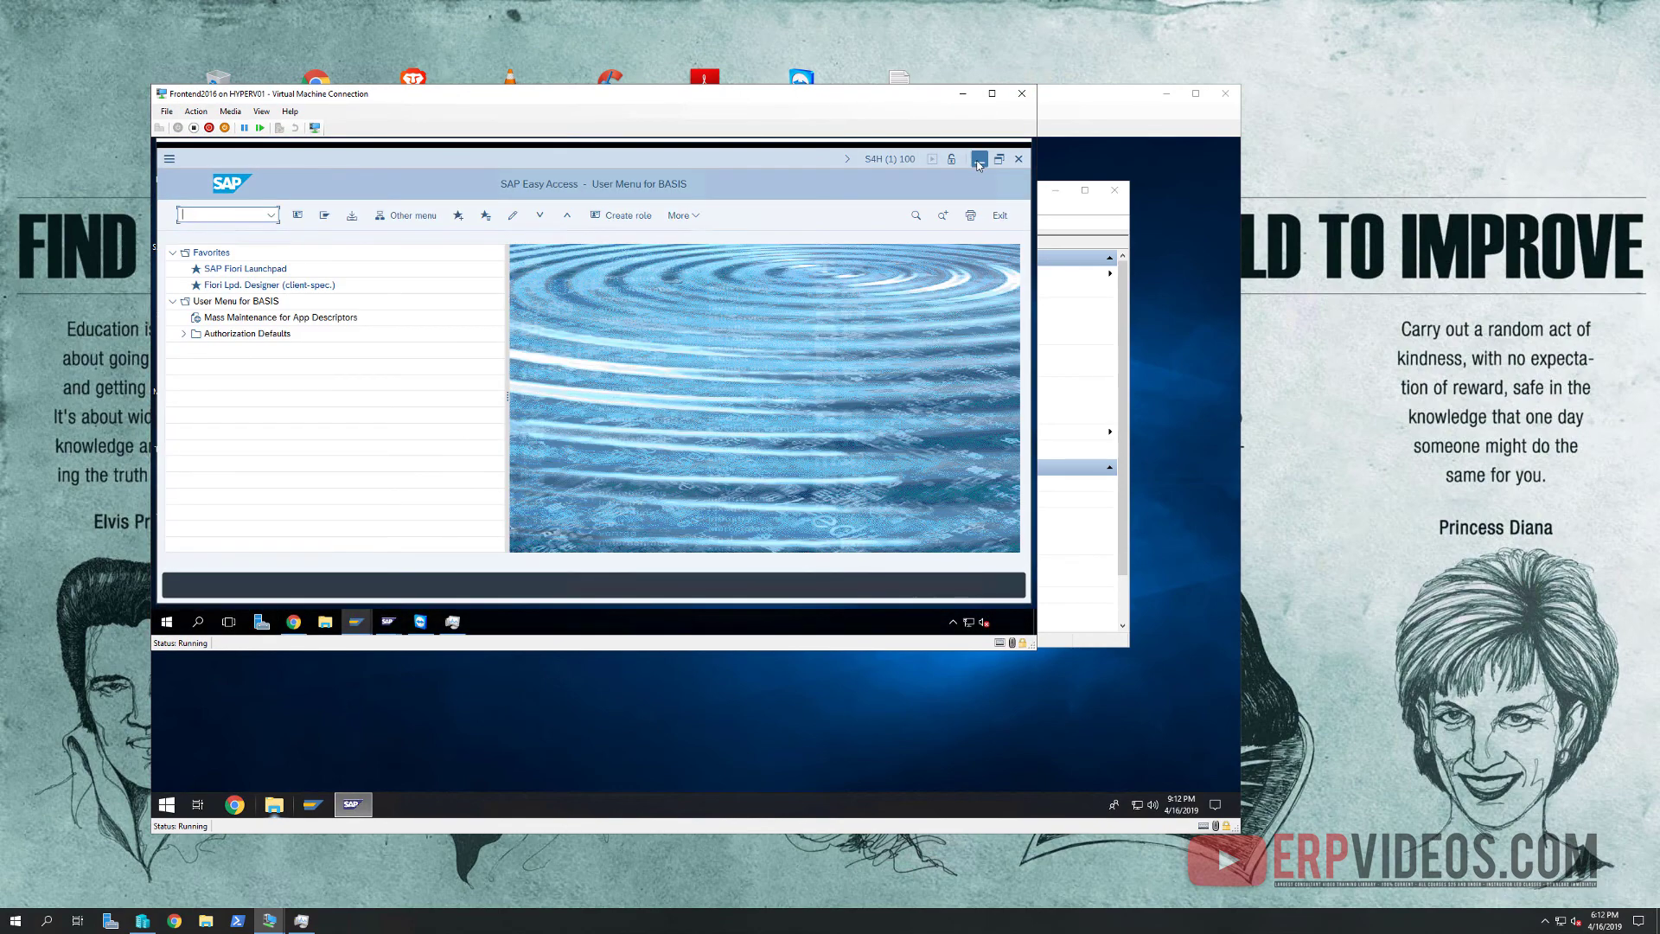
{"action": "left_click", "coordinate": [979, 159]}
{"action": "left_click", "coordinate": [977, 161]}
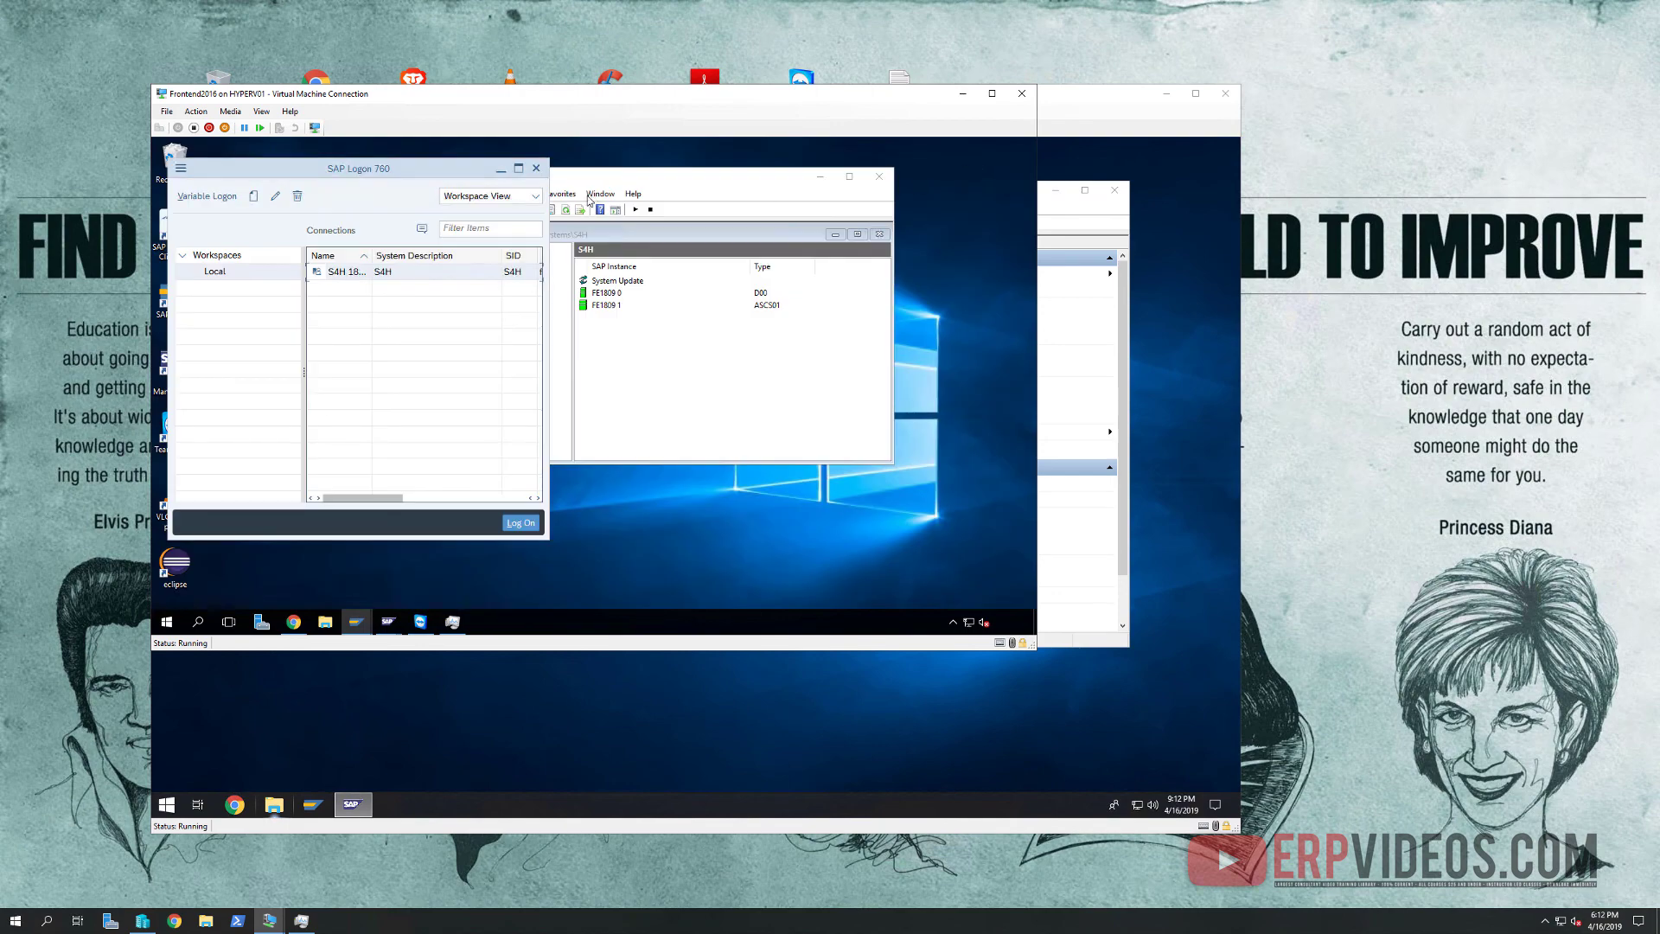
{"action": "left_click", "coordinate": [501, 169]}
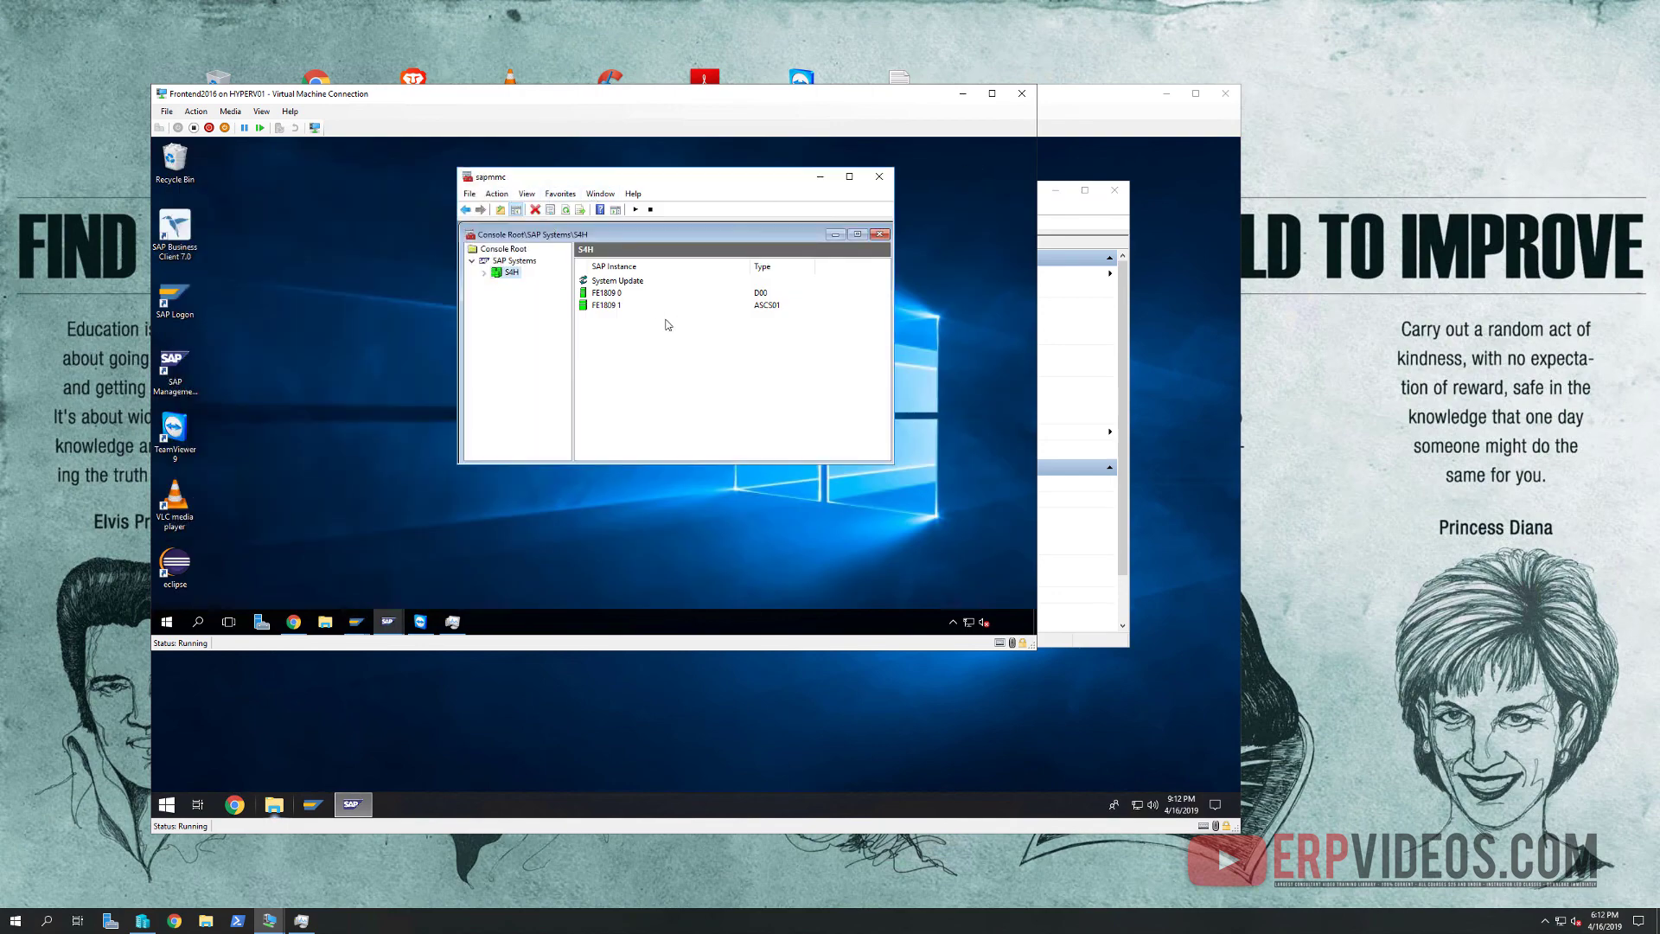
Expand the S4H system and its FE1809 0 and FE1809 1 instances in the console tree.
{"action": "left_click", "coordinate": [484, 273]}
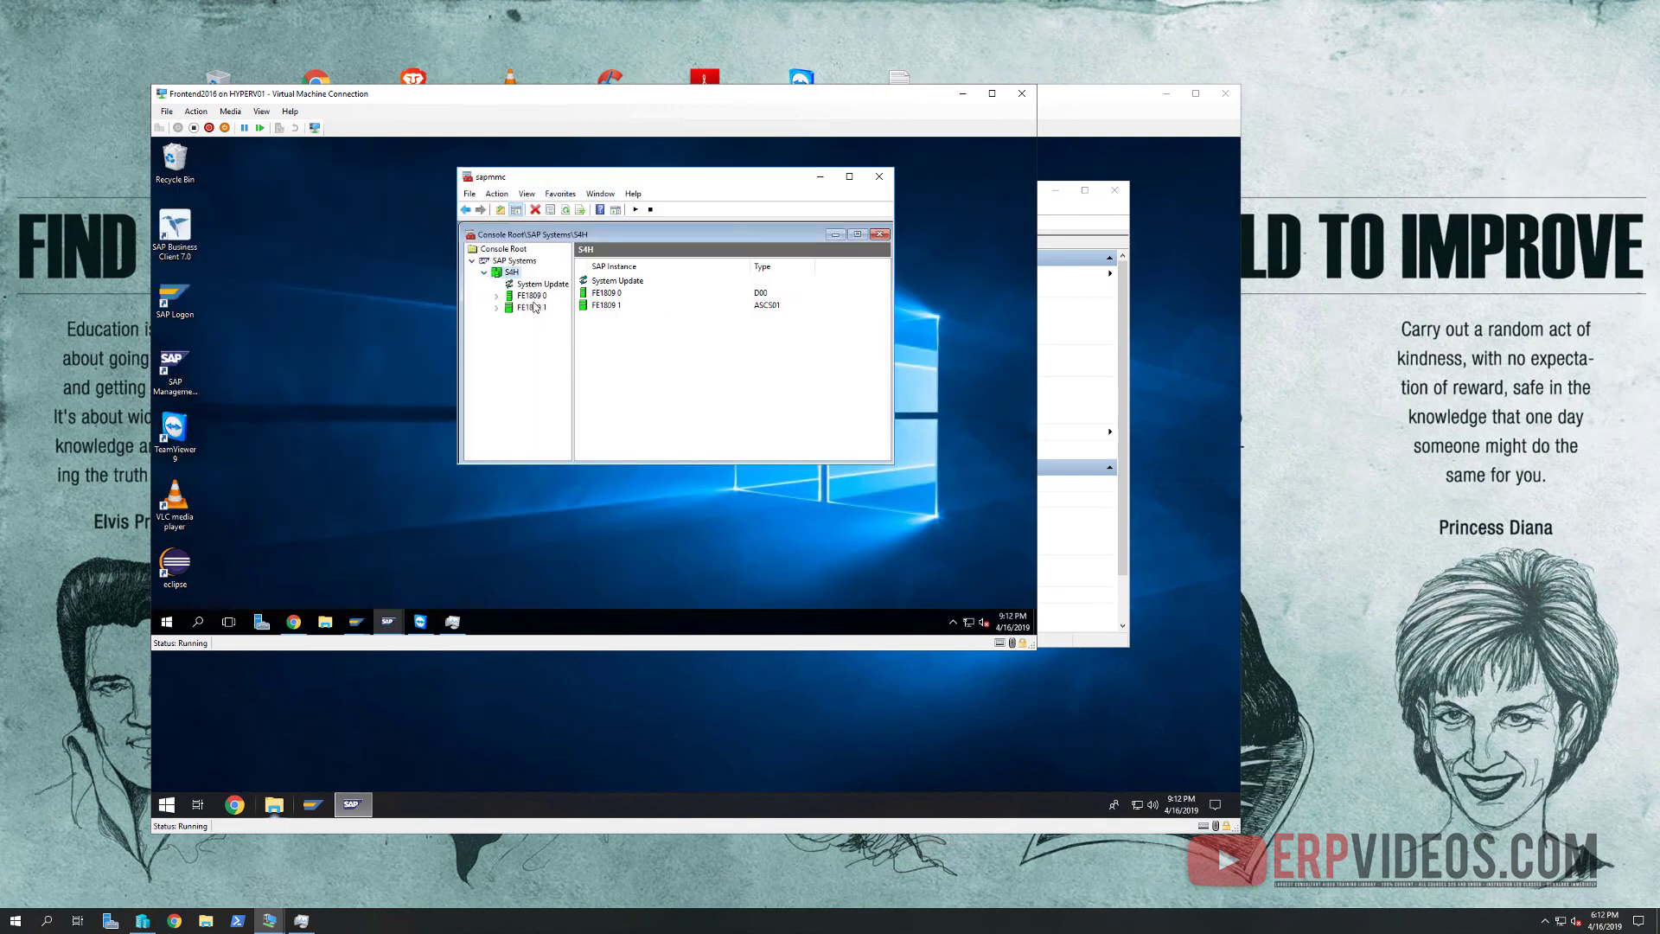
{"action": "left_click", "coordinate": [498, 307]}
{"action": "left_click", "coordinate": [497, 295]}
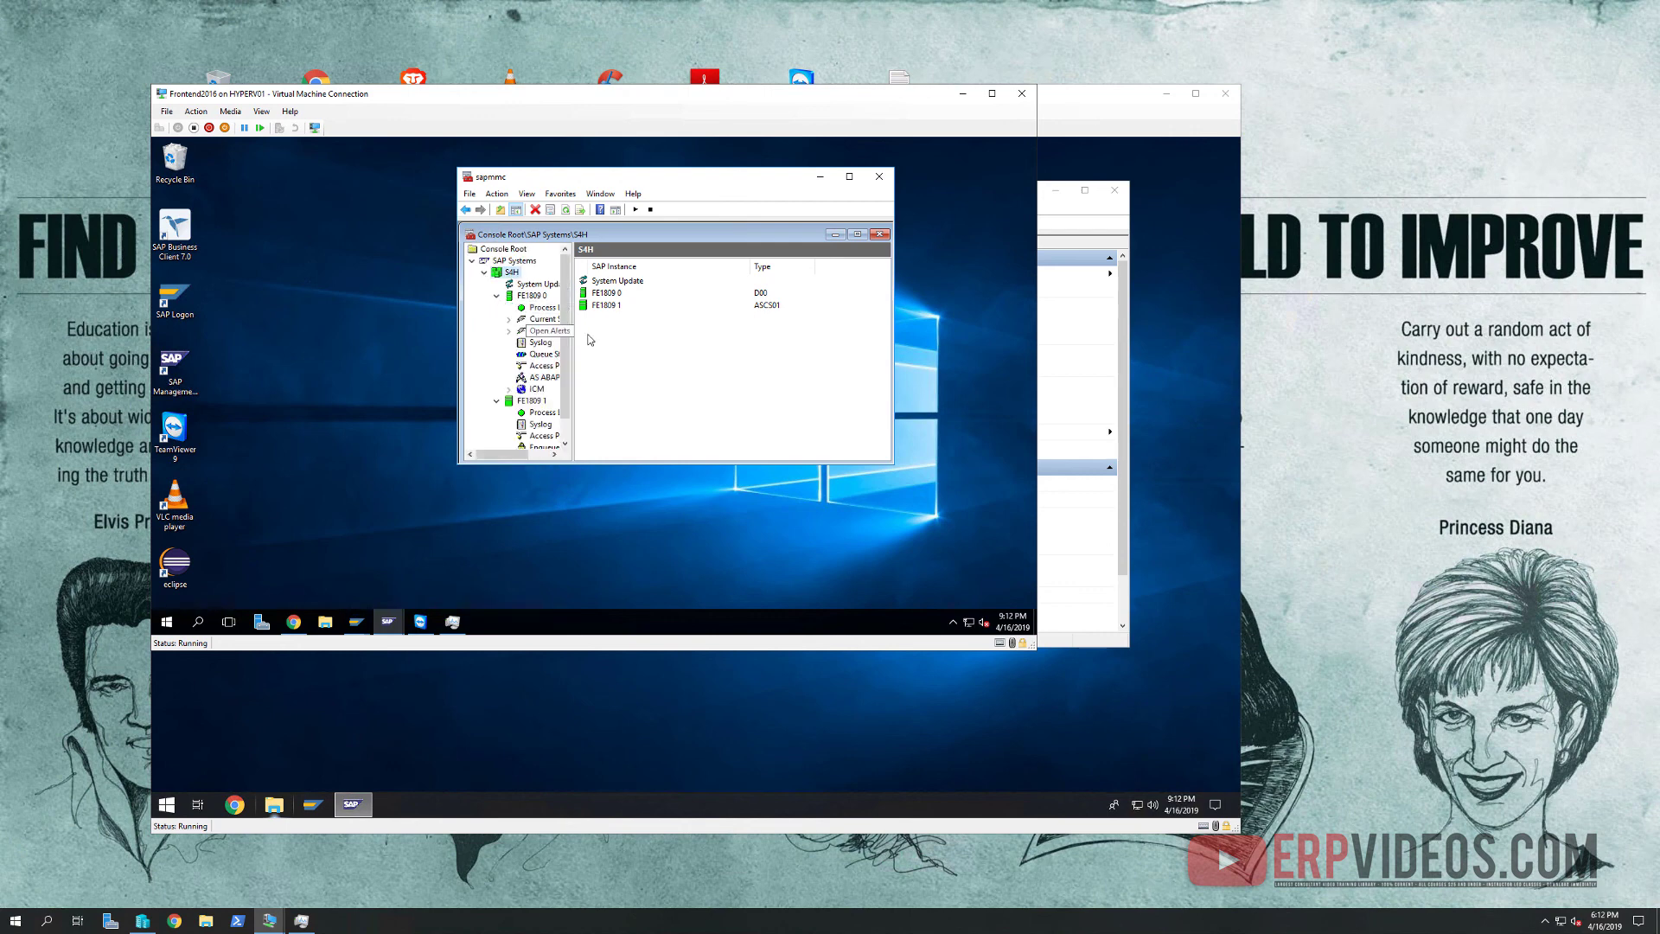
View the AS ABAP WP Table of the FE1809 0 instance, authenticating with the OS account password.
{"action": "left_click", "coordinate": [545, 366]}
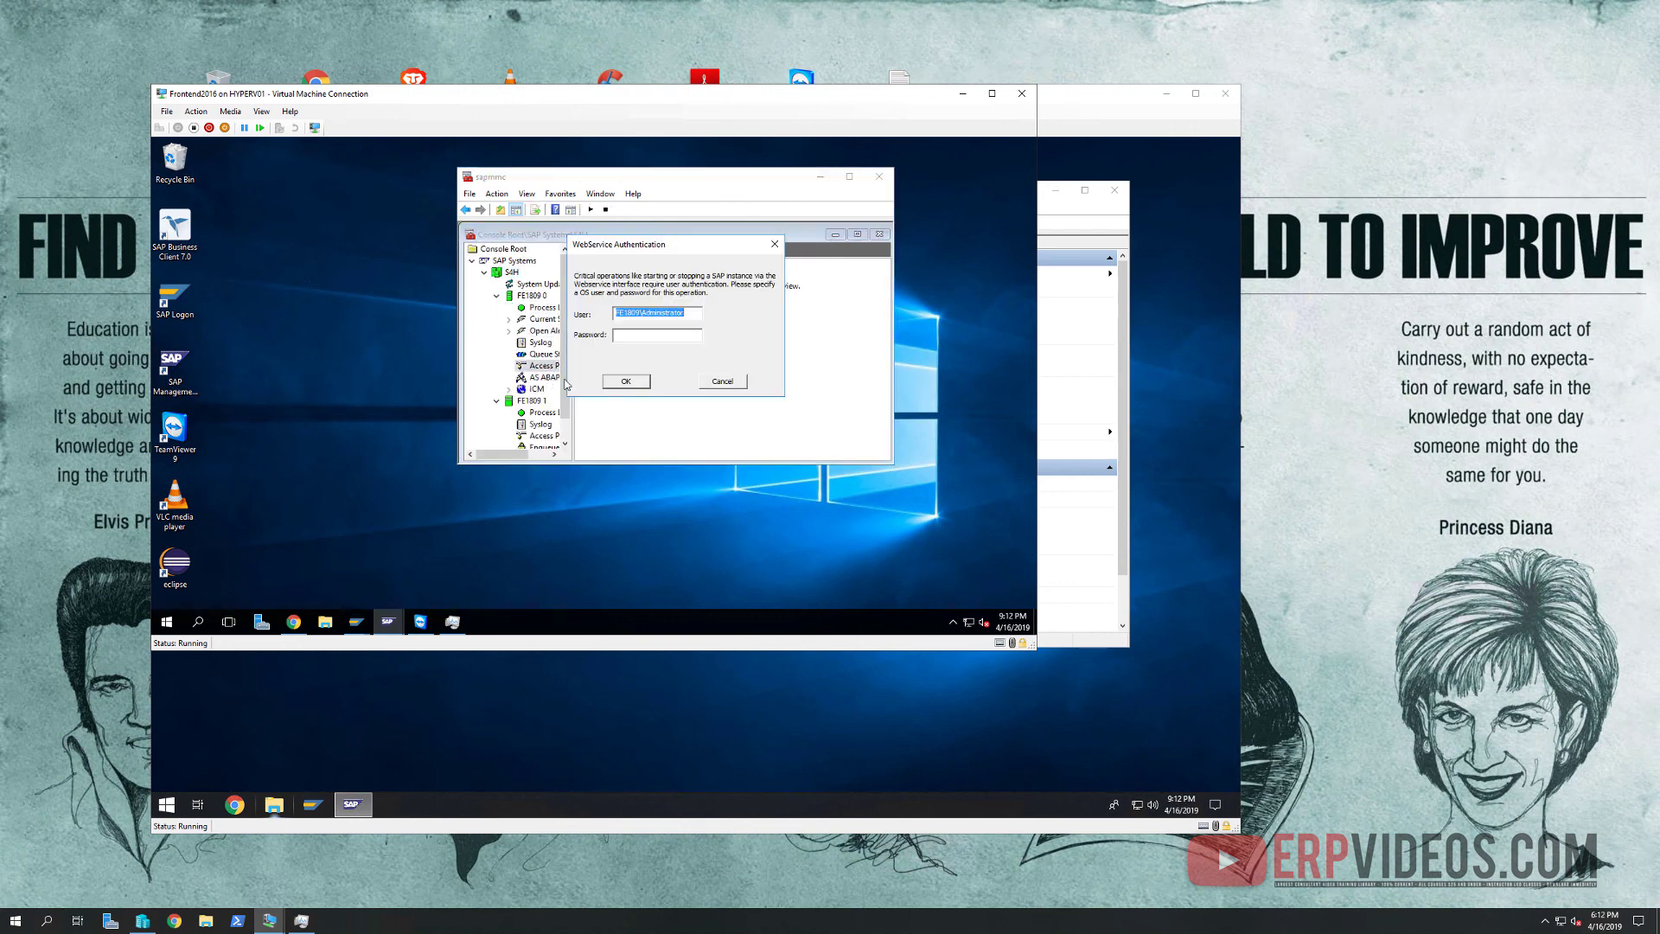
{"action": "left_click", "coordinate": [721, 381]}
{"action": "left_click", "coordinate": [545, 377]}
{"action": "left_click", "coordinate": [642, 334]}
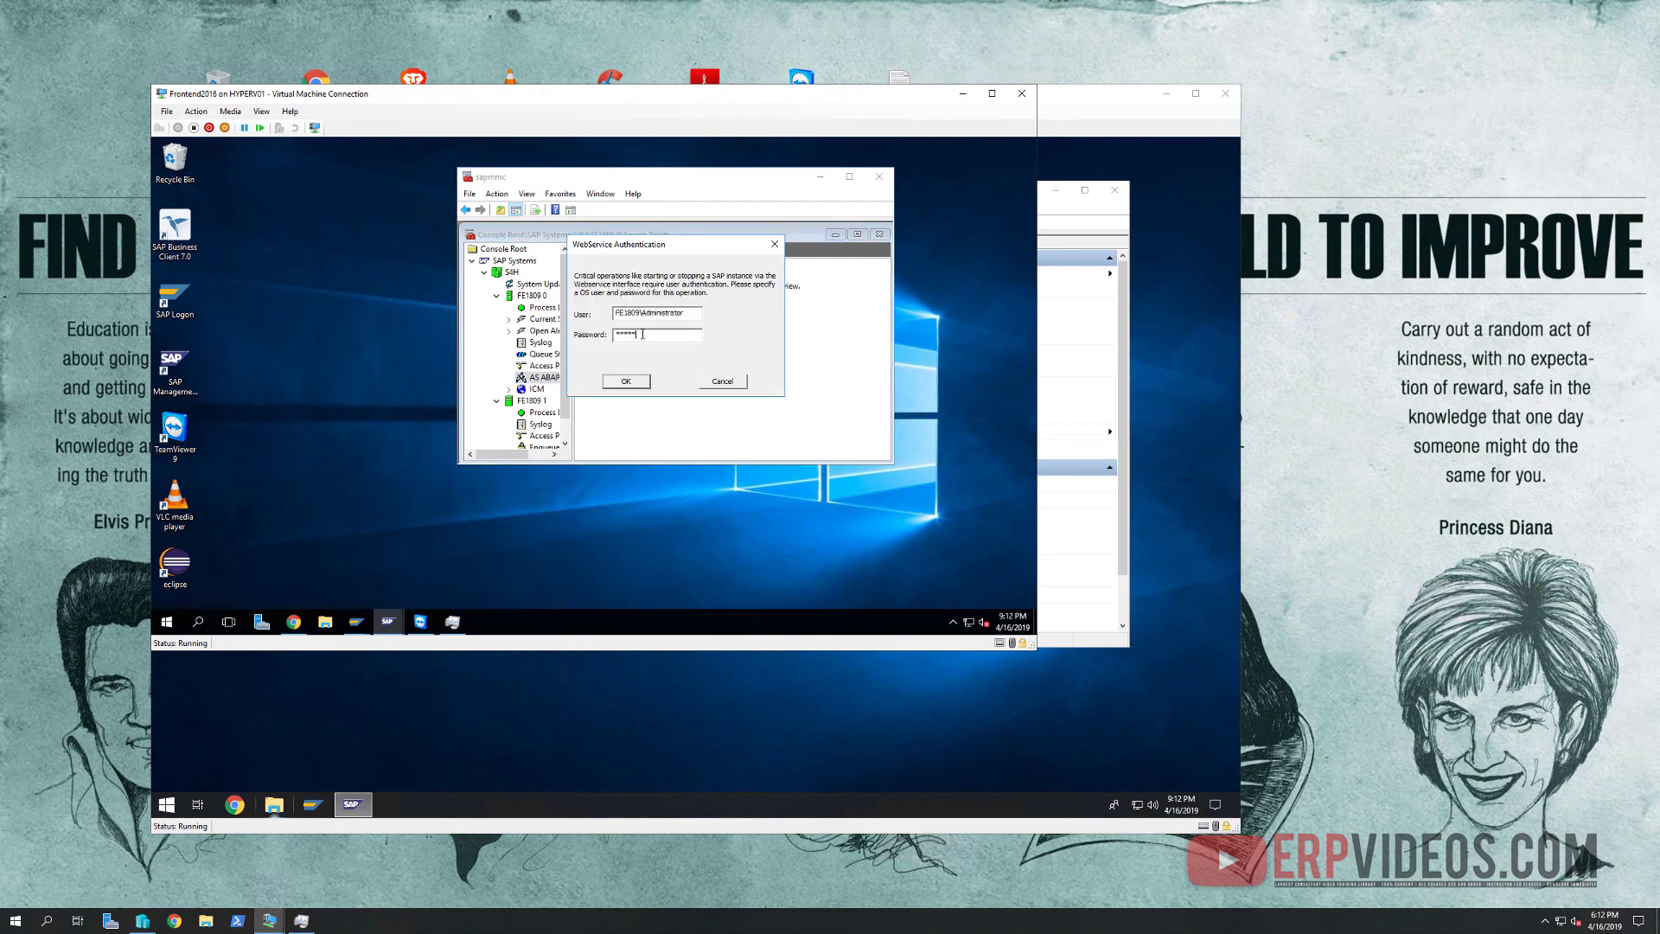
{"action": "key", "text": "Return"}
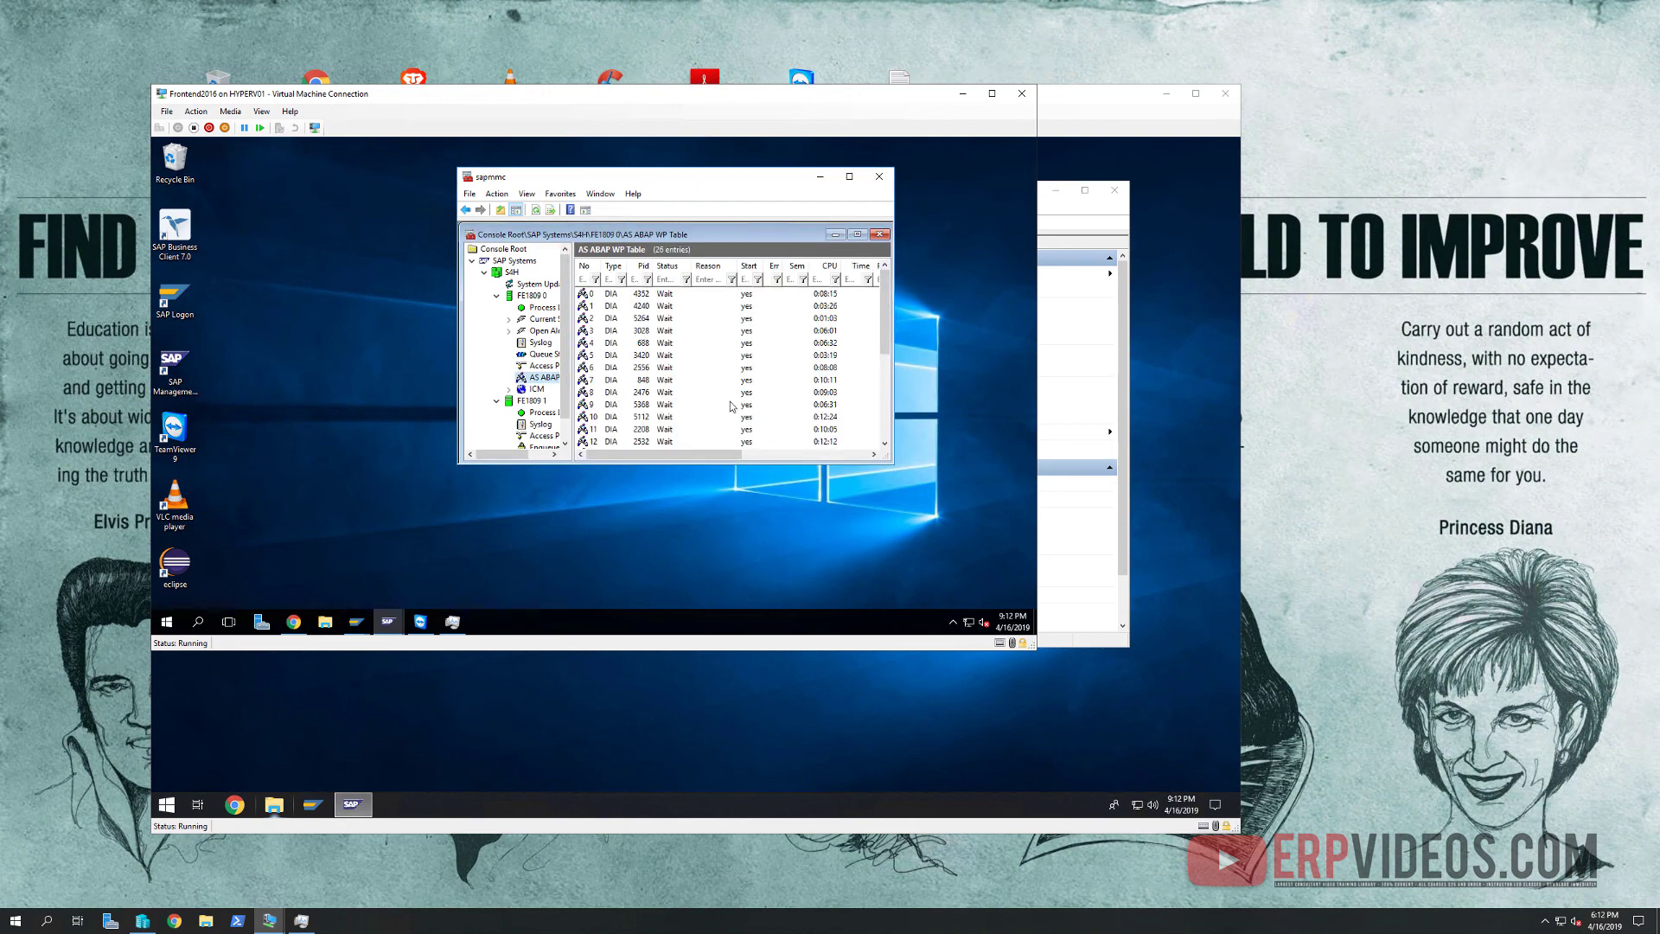
{"action": "left_click", "coordinate": [623, 404]}
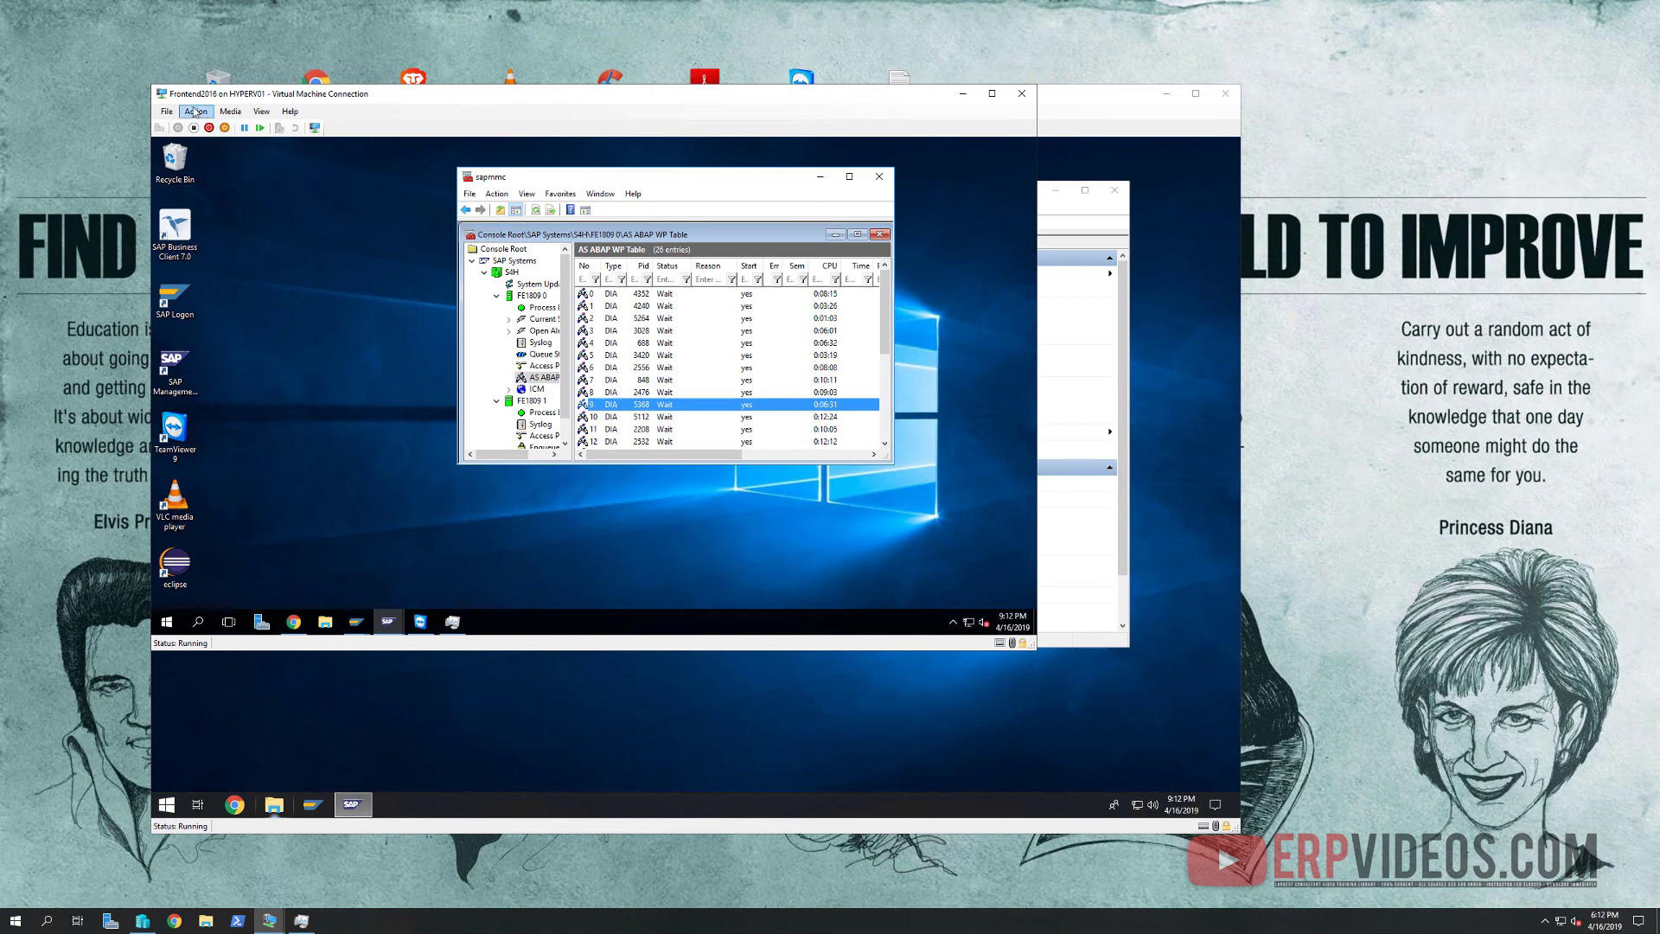
Close the Frontend2016 connection window and select the Hana1809 virtual machine in Hyper-V Manager.
{"action": "left_click", "coordinate": [1013, 96]}
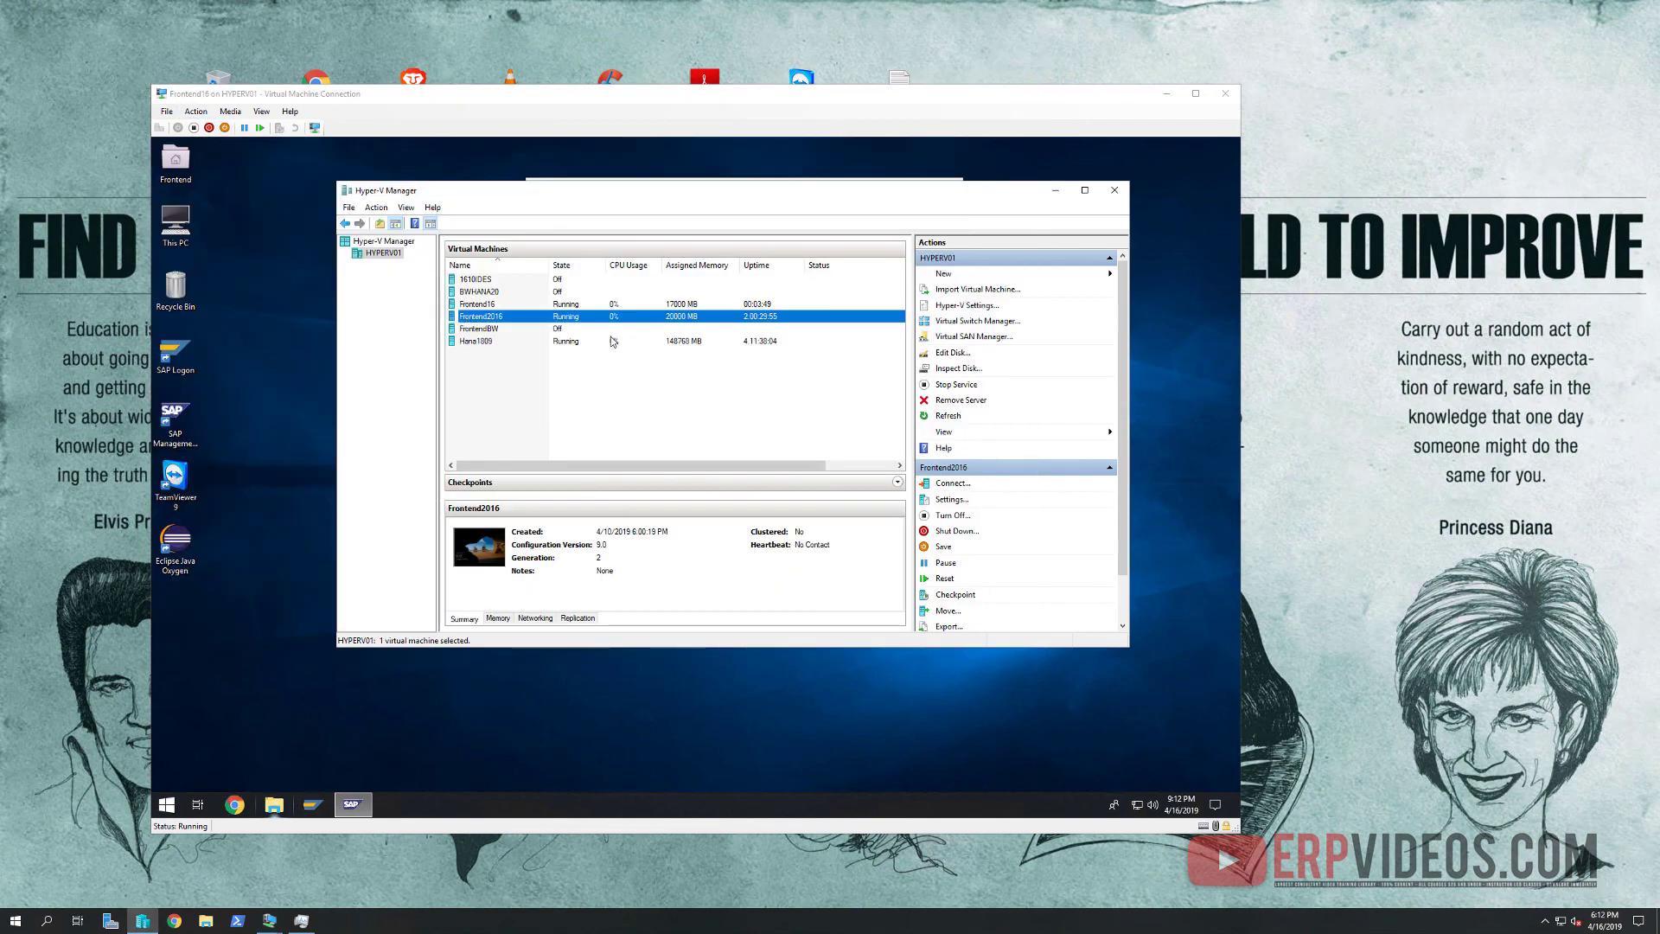
{"action": "left_click", "coordinate": [496, 343]}
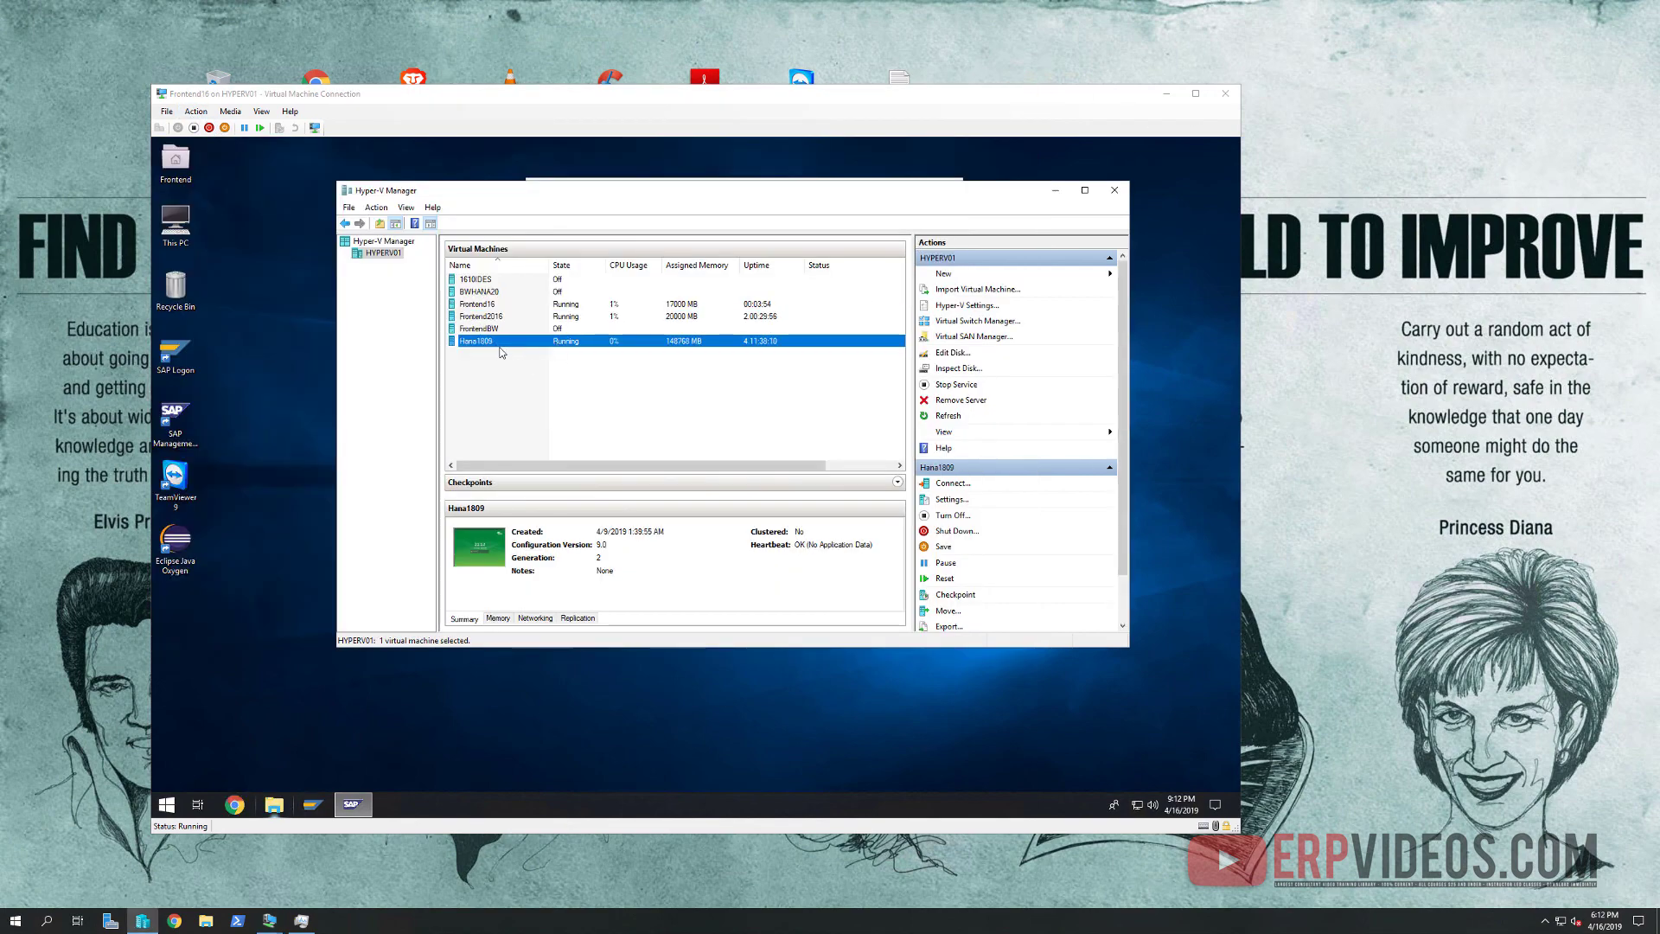